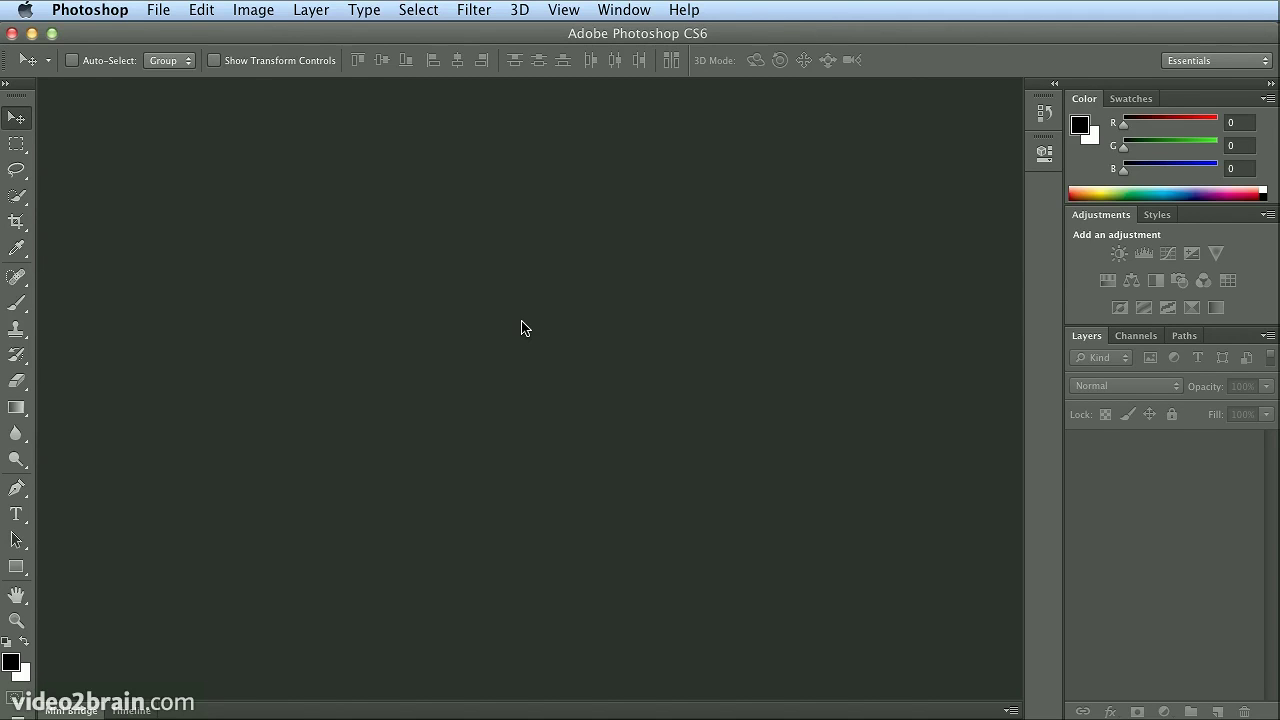
Create a 7 × 5 inch, 72 ppi document named 'bear' from the Default Photoshop Size preset.
{"action": "left_click", "coordinate": [157, 10]}
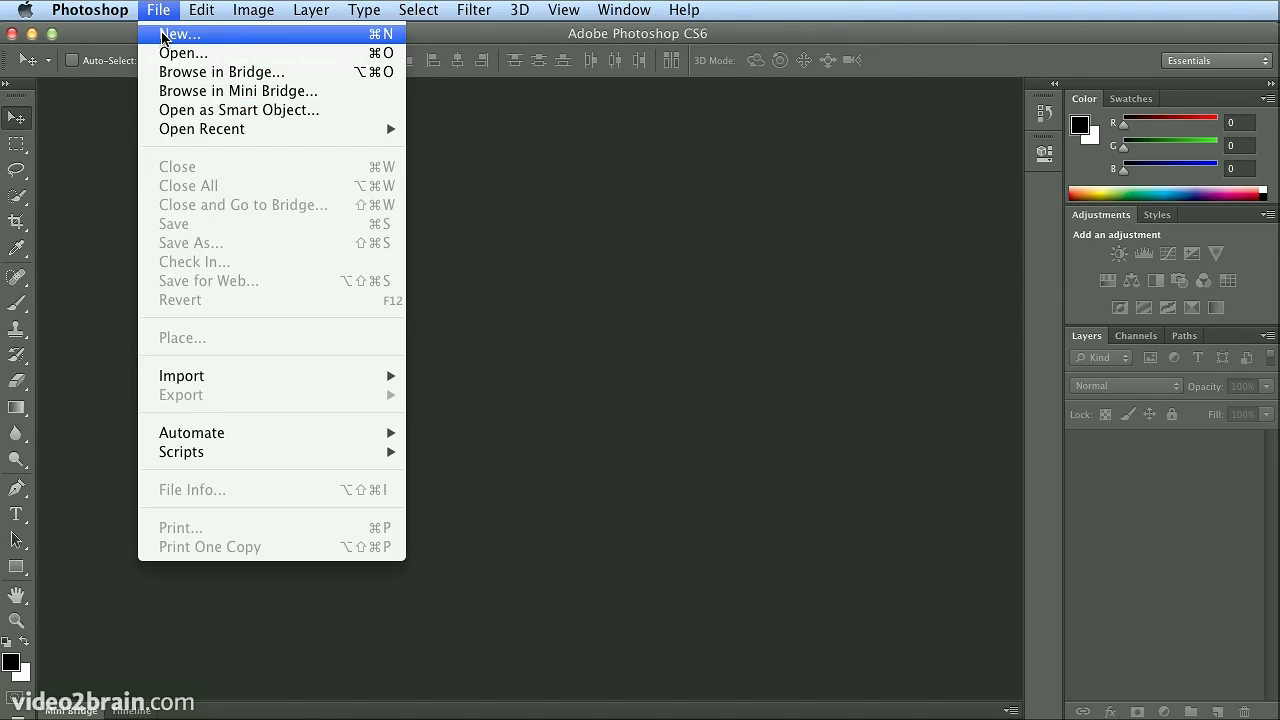
{"action": "left_click", "coordinate": [168, 40]}
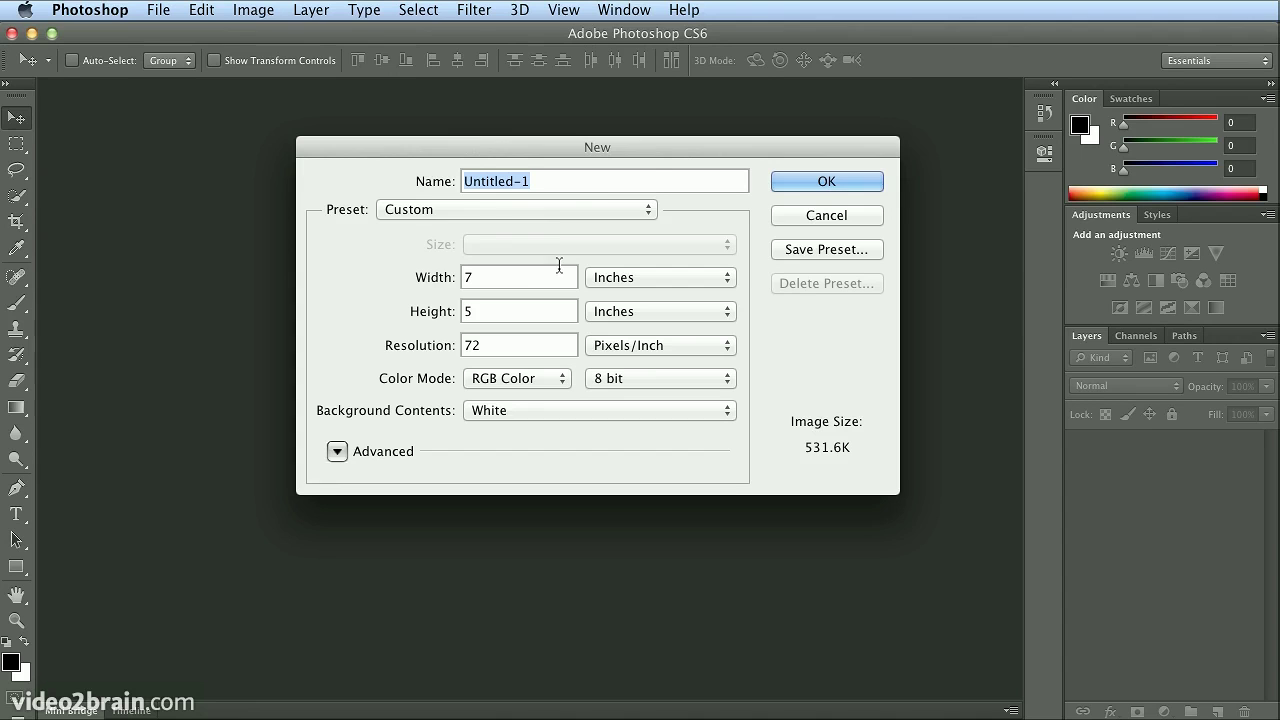
{"action": "left_click", "coordinate": [565, 209]}
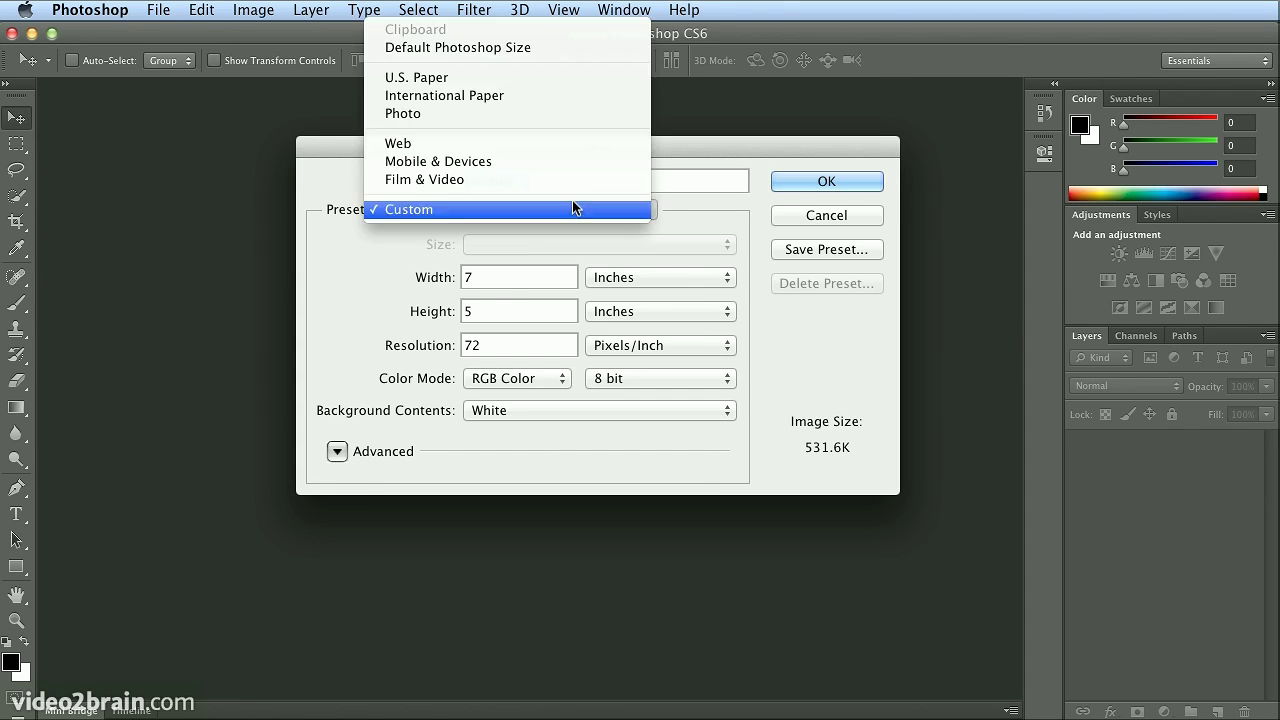
{"action": "left_click", "coordinate": [566, 48]}
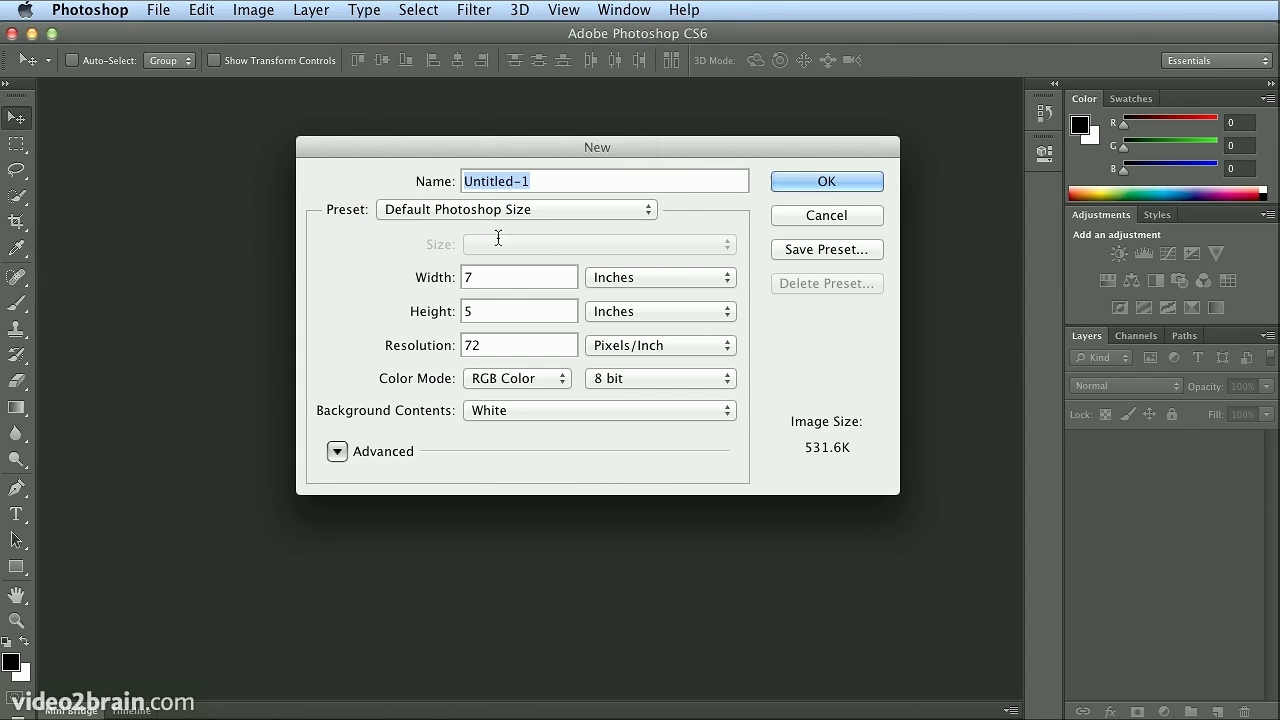
{"action": "double_click", "coordinate": [494, 347]}
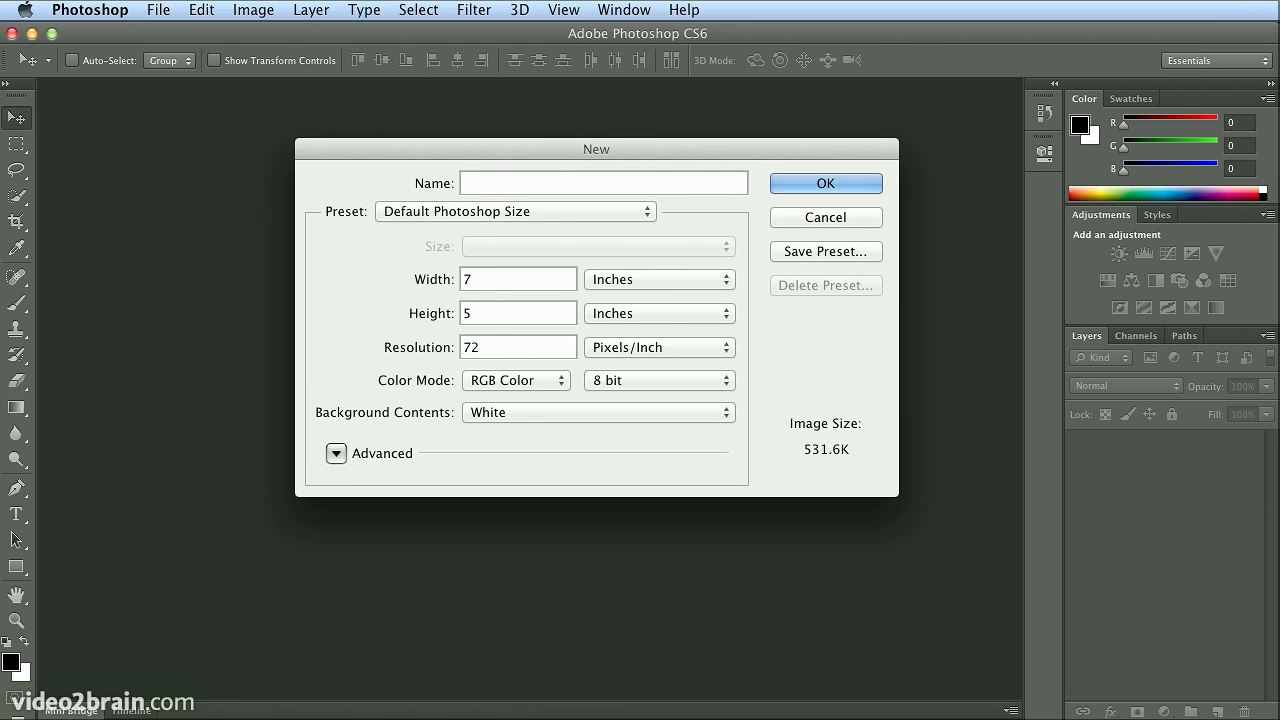
{"action": "type", "text": "b"}
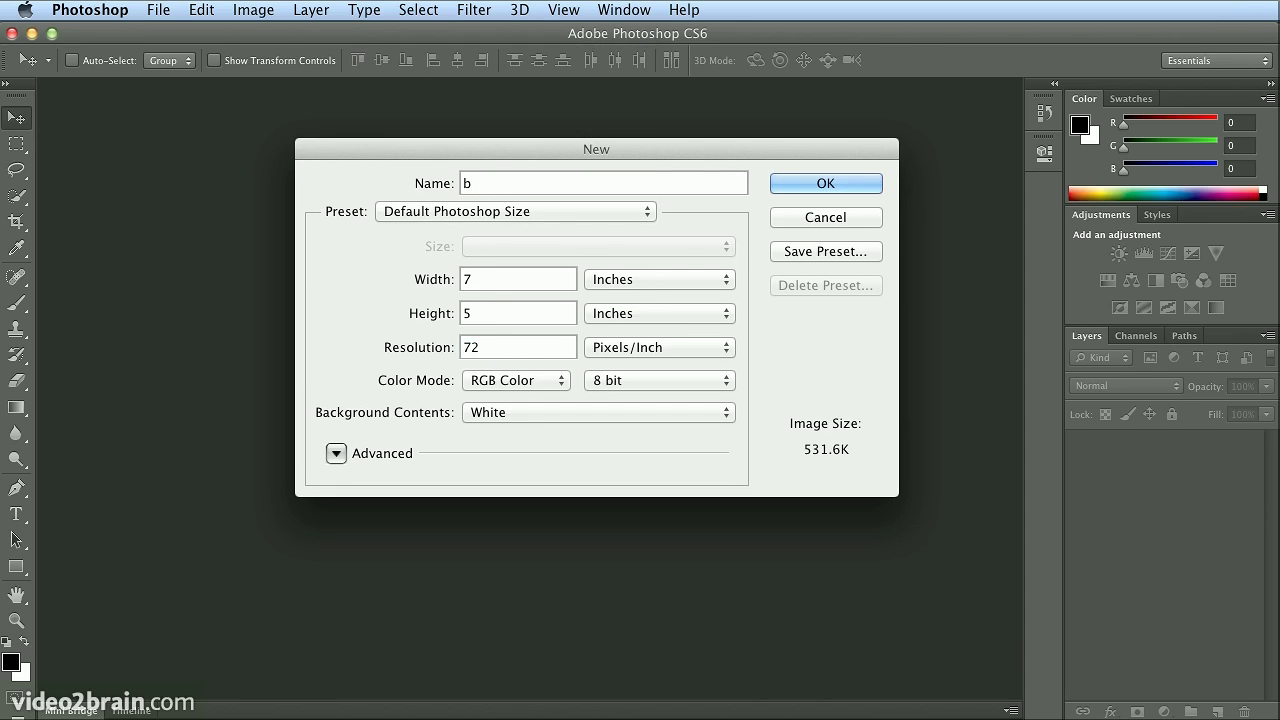
{"action": "type", "text": "ear"}
{"action": "left_click", "coordinate": [826, 186]}
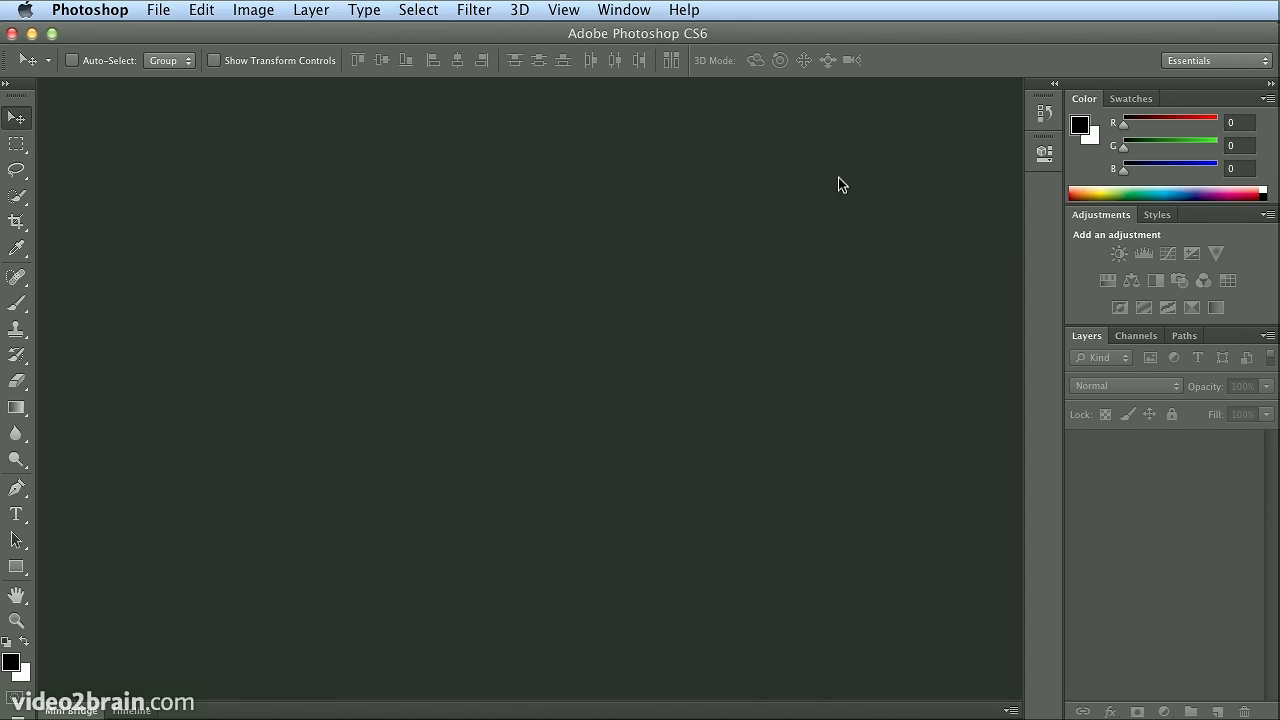
Zoom to 200%, show the Actions panel and delete the old bear action set.
{"action": "key", "text": "super+plus"}
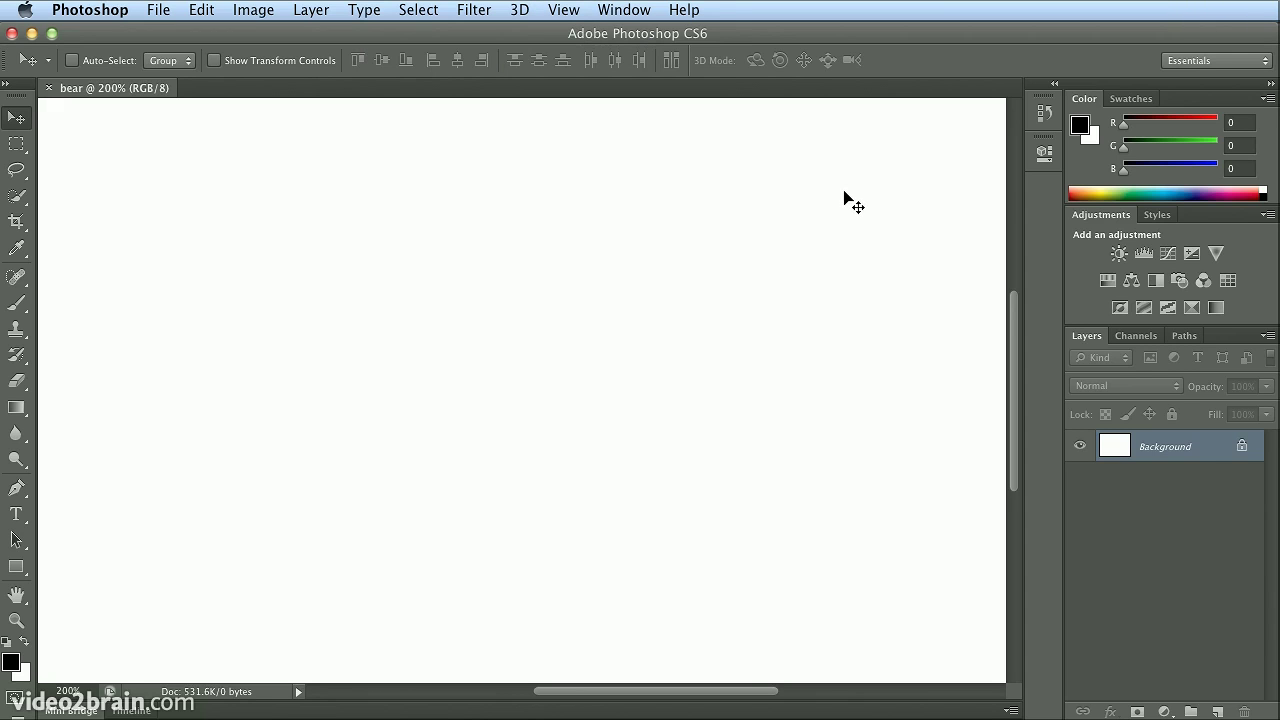
{"action": "left_click", "coordinate": [624, 10]}
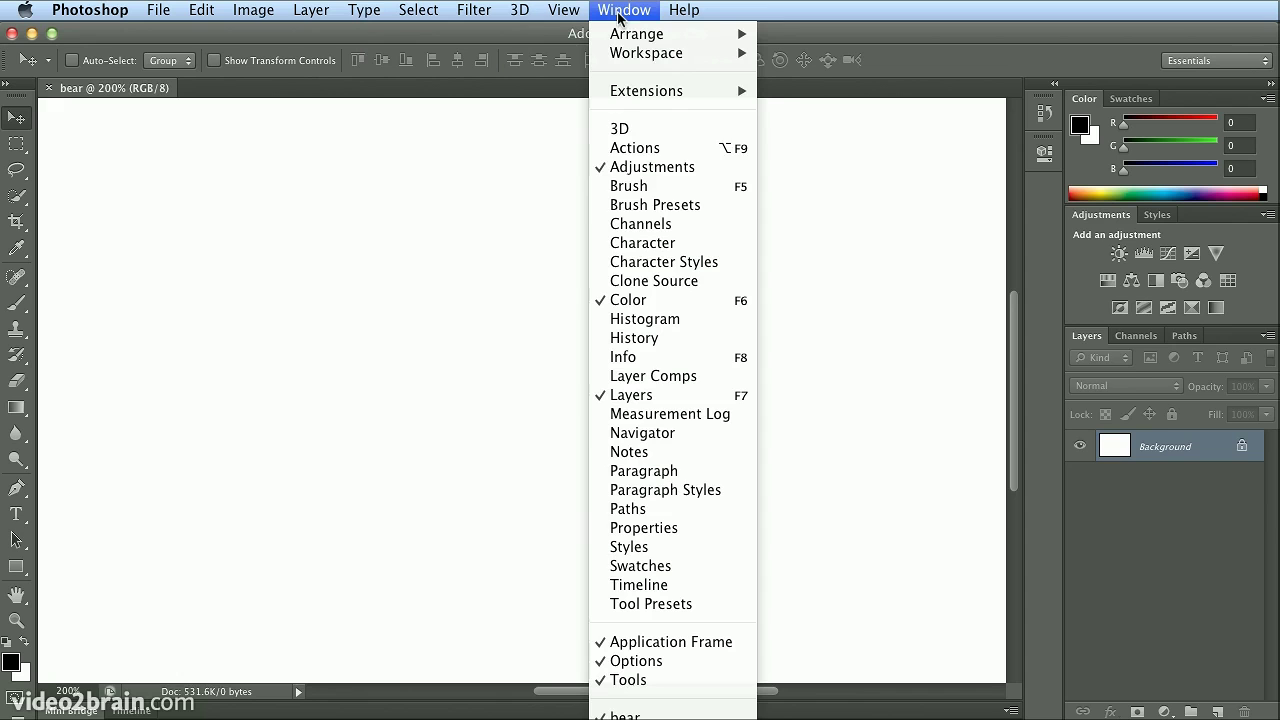
{"action": "left_click", "coordinate": [667, 150]}
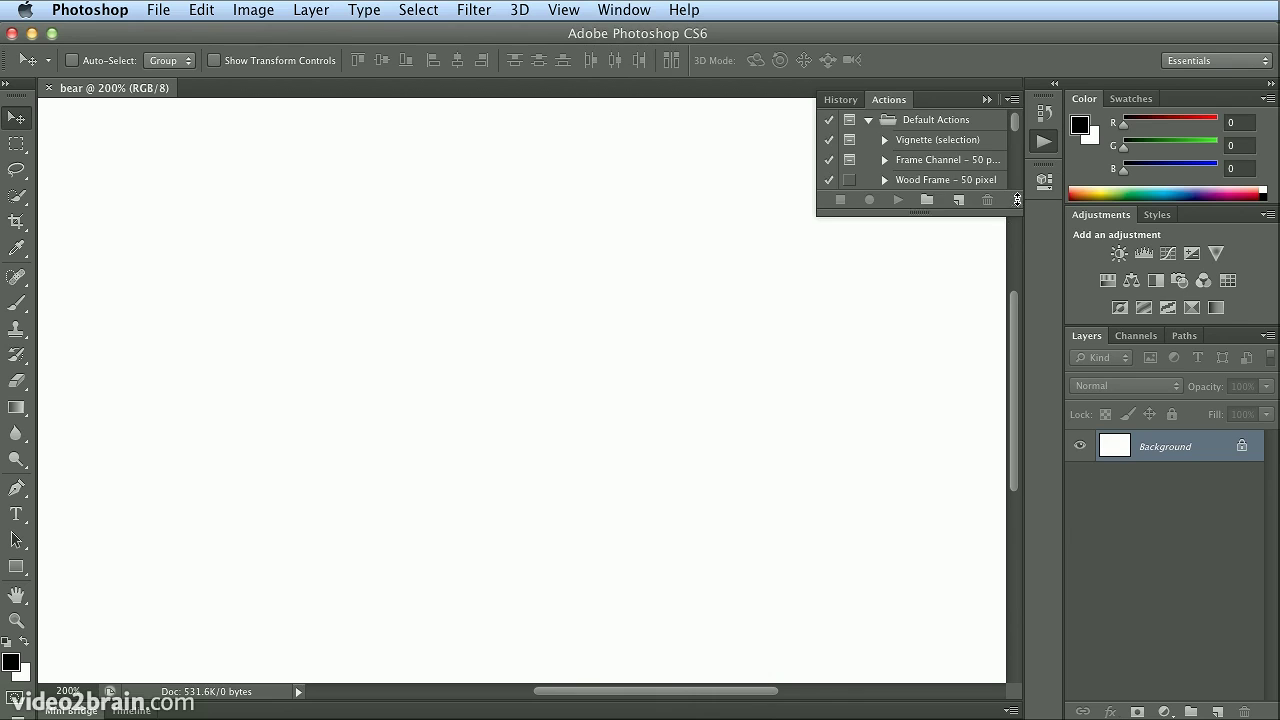
{"action": "left_click_drag", "start_coordinate": [1017, 199], "coordinate": [925, 591]}
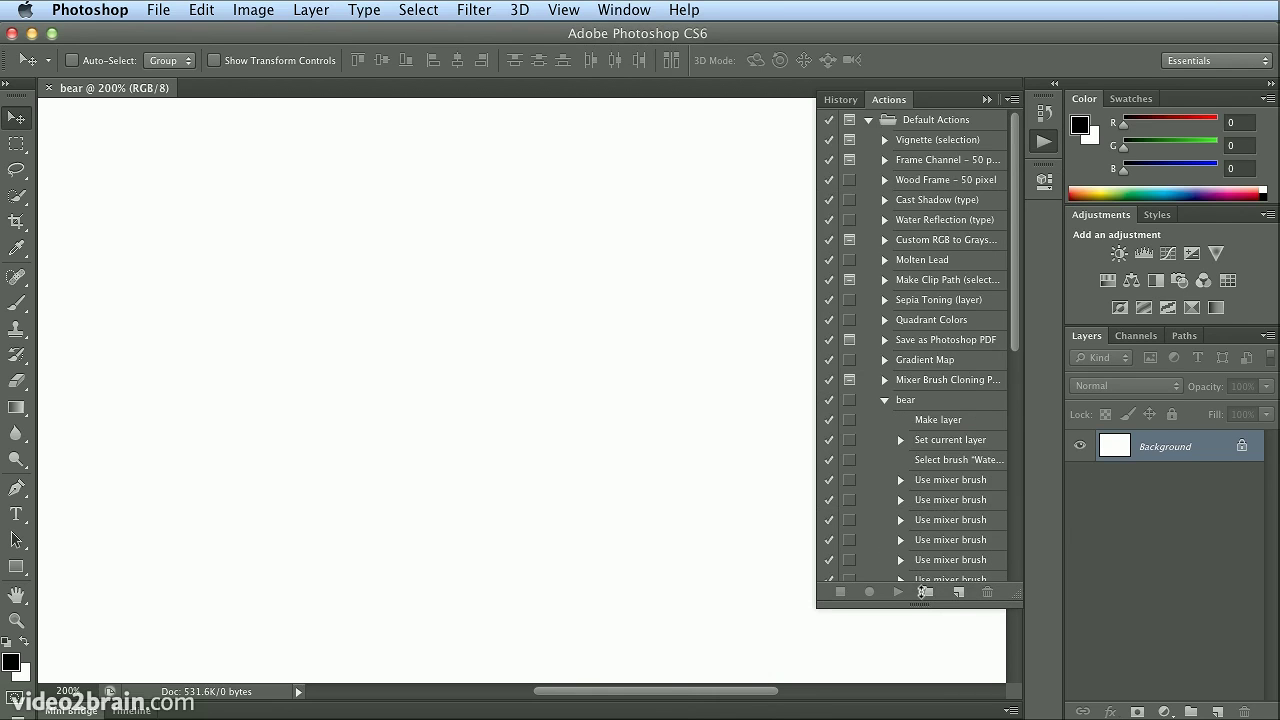
{"action": "left_click", "coordinate": [944, 404]}
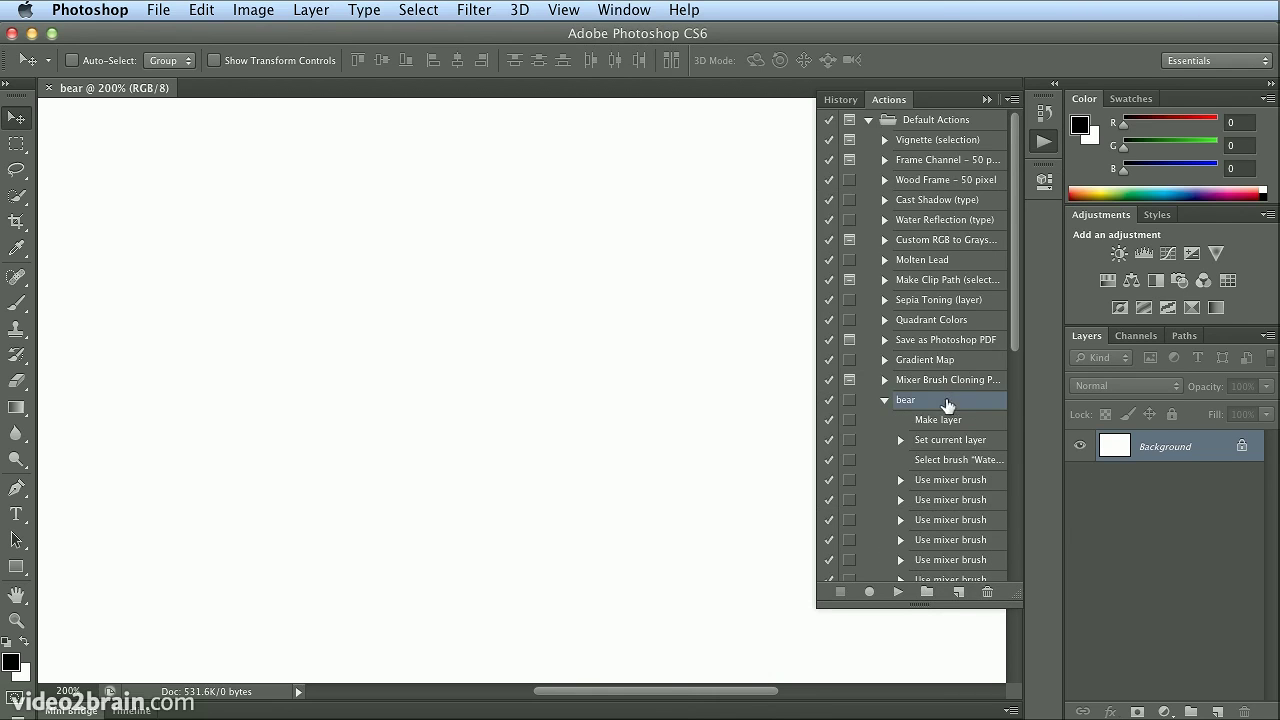
{"action": "left_click", "coordinate": [987, 591]}
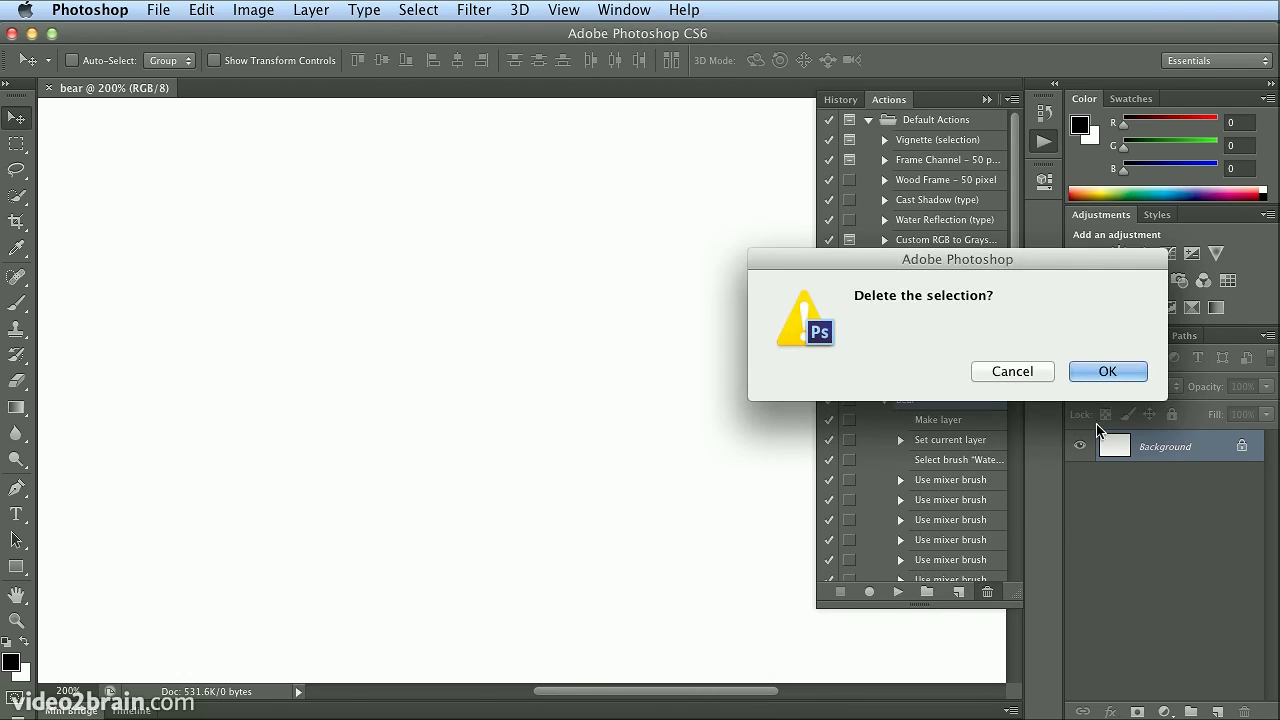
{"action": "left_click", "coordinate": [1126, 372]}
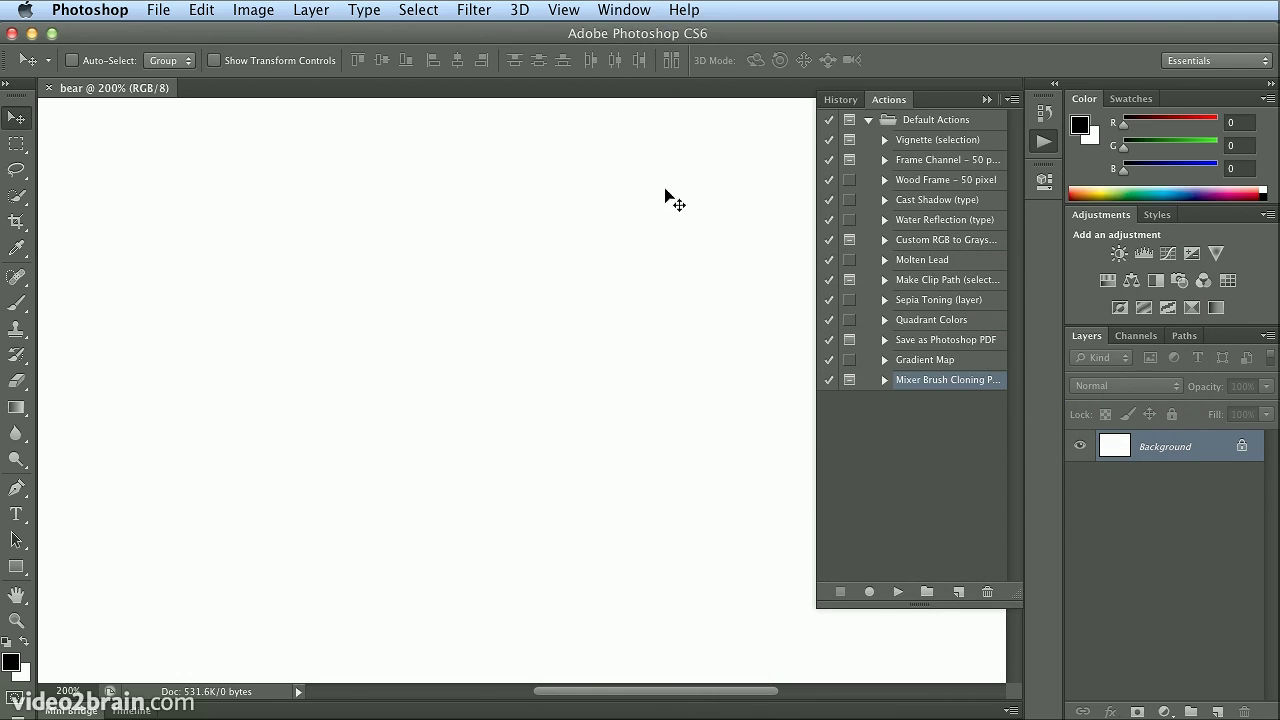
Create a new action set named after the instructor and enable Allow Tool Recording.
{"action": "left_click", "coordinate": [869, 121]}
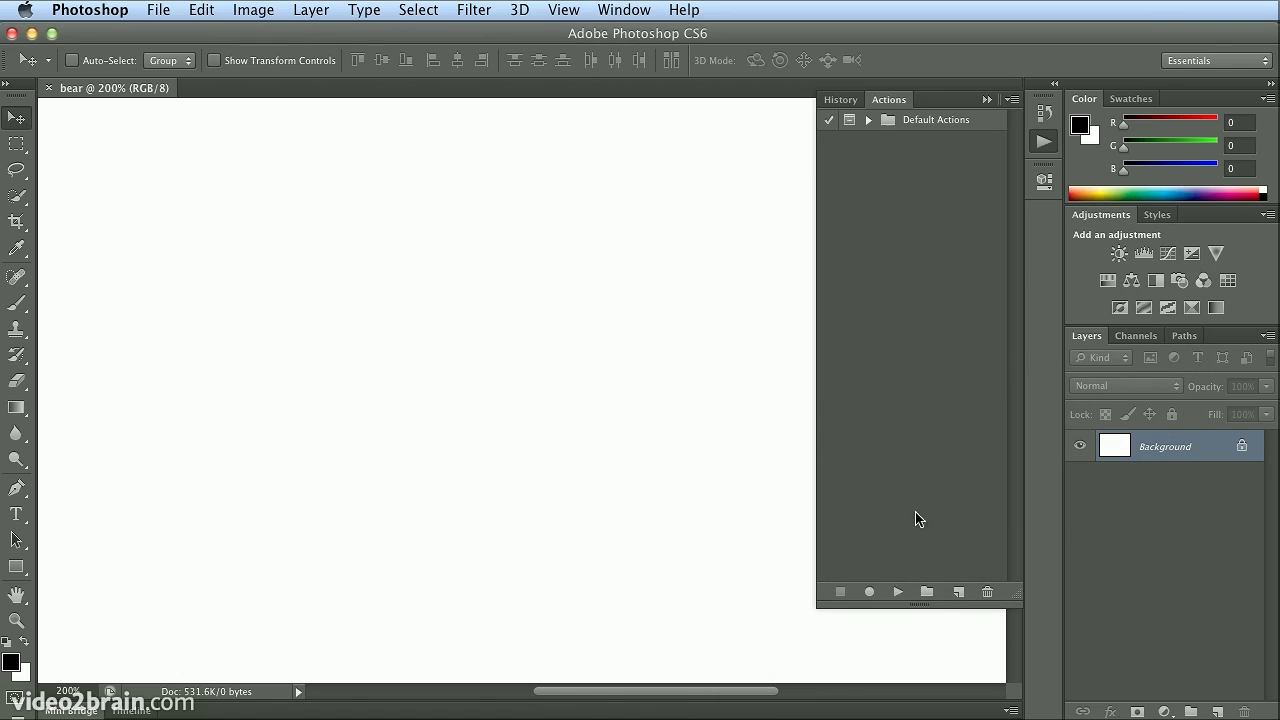
{"action": "left_click", "coordinate": [927, 591]}
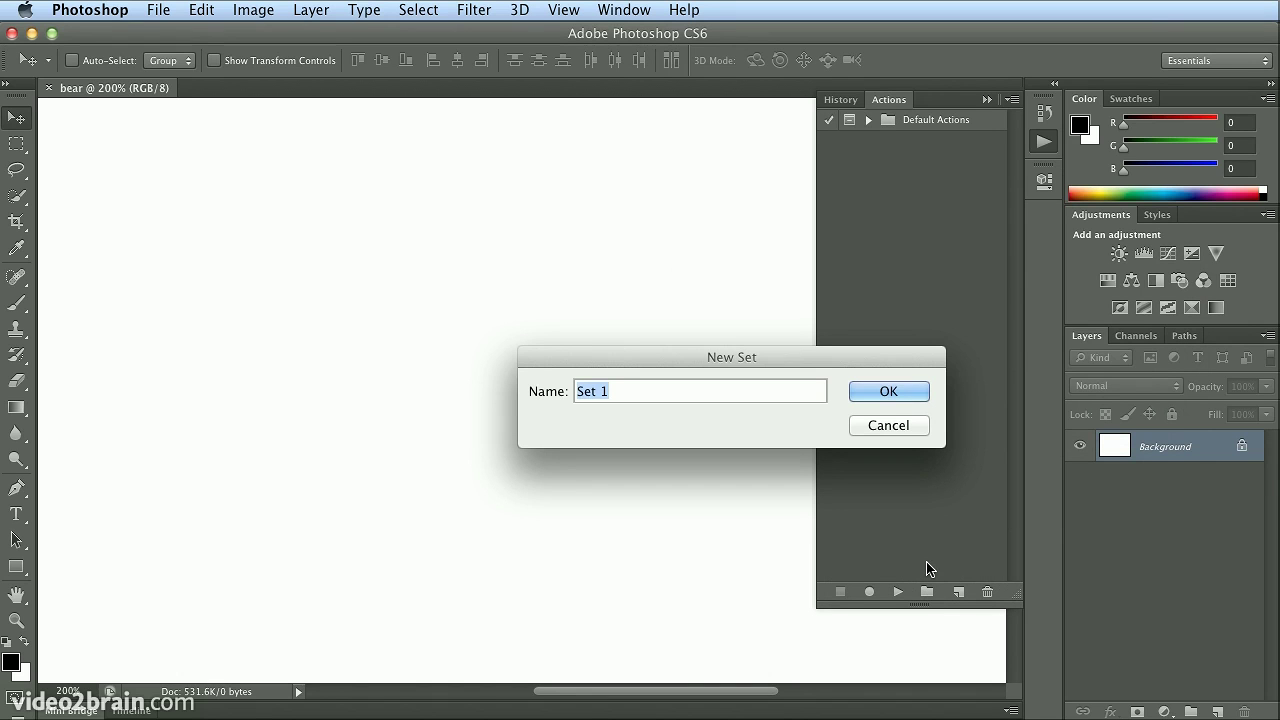
{"action": "type", "text": "Ke"}
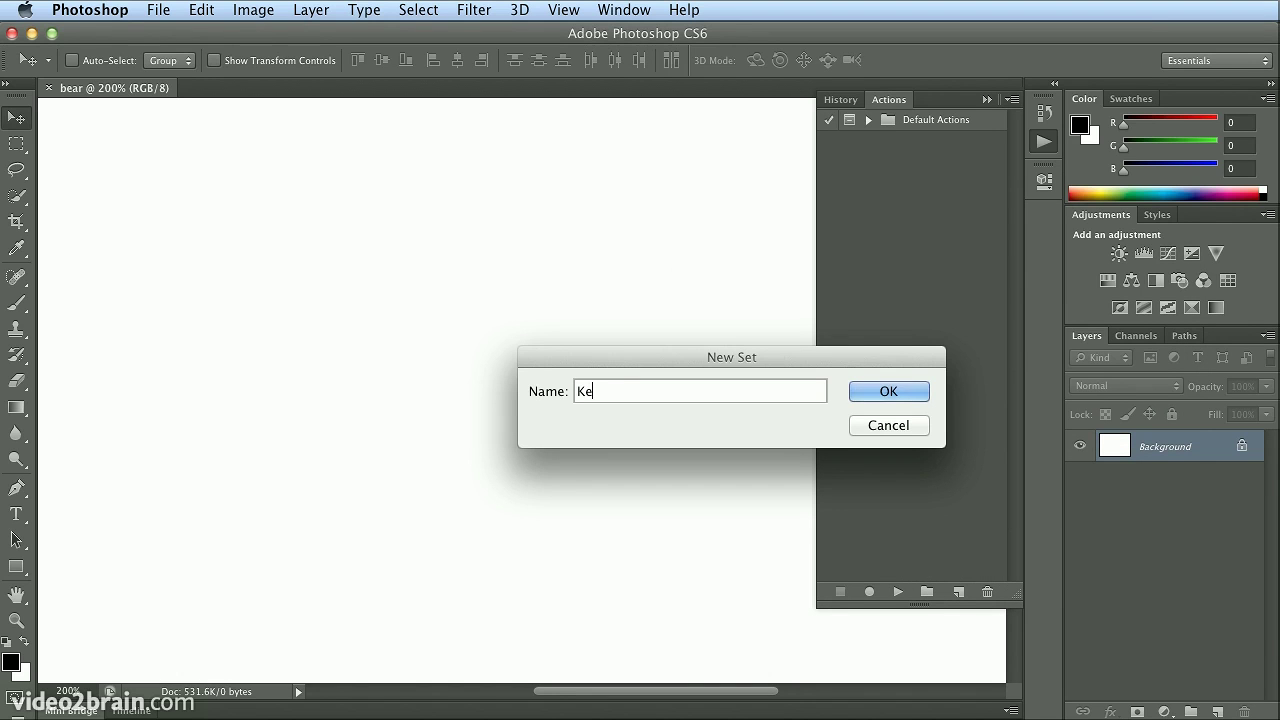
{"action": "type", "text": "lly"}
{"action": "key", "text": "Return"}
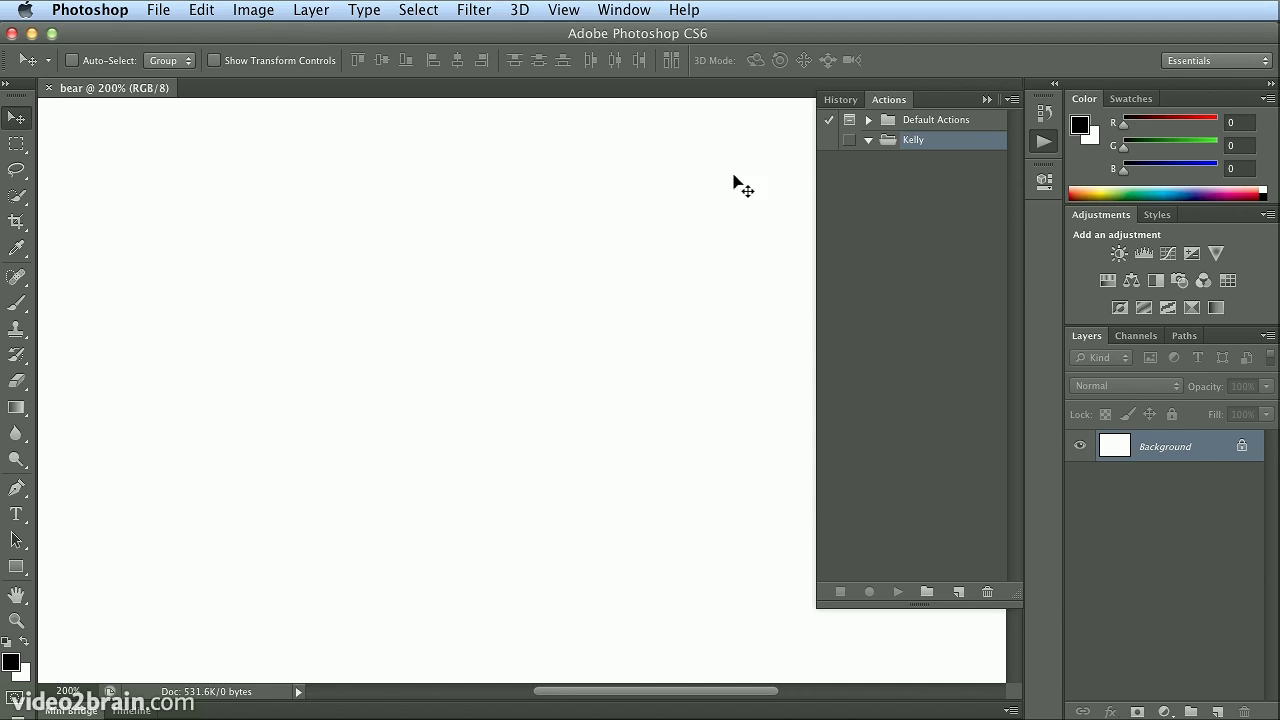
{"action": "left_click", "coordinate": [1012, 100]}
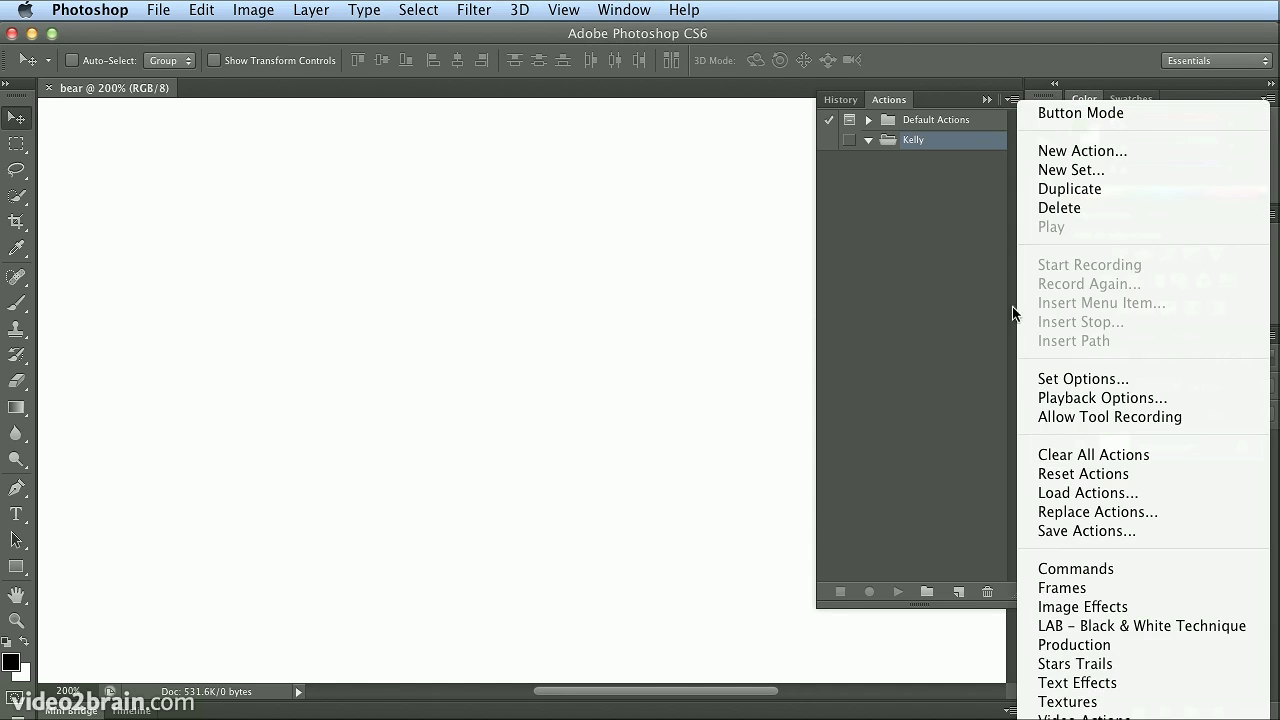
{"action": "left_click", "coordinate": [1047, 418]}
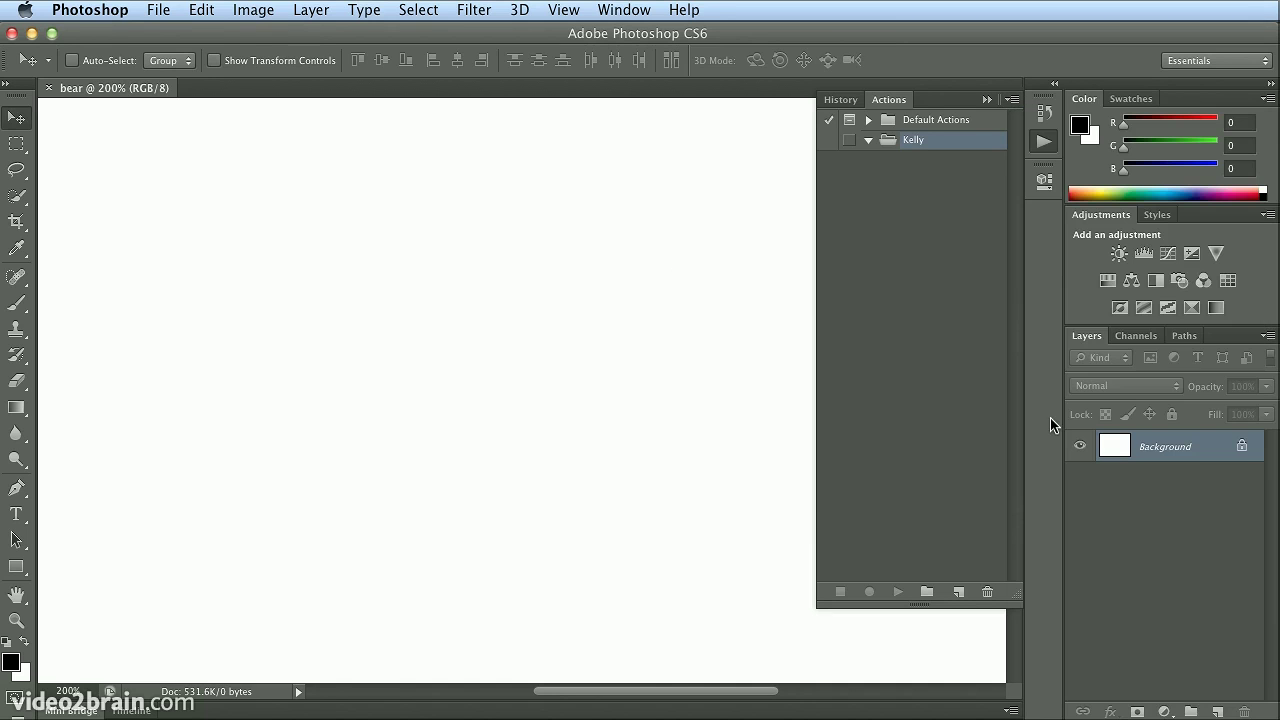
Start recording a new action named 'bear' in the new set.
{"action": "left_click", "coordinate": [959, 593]}
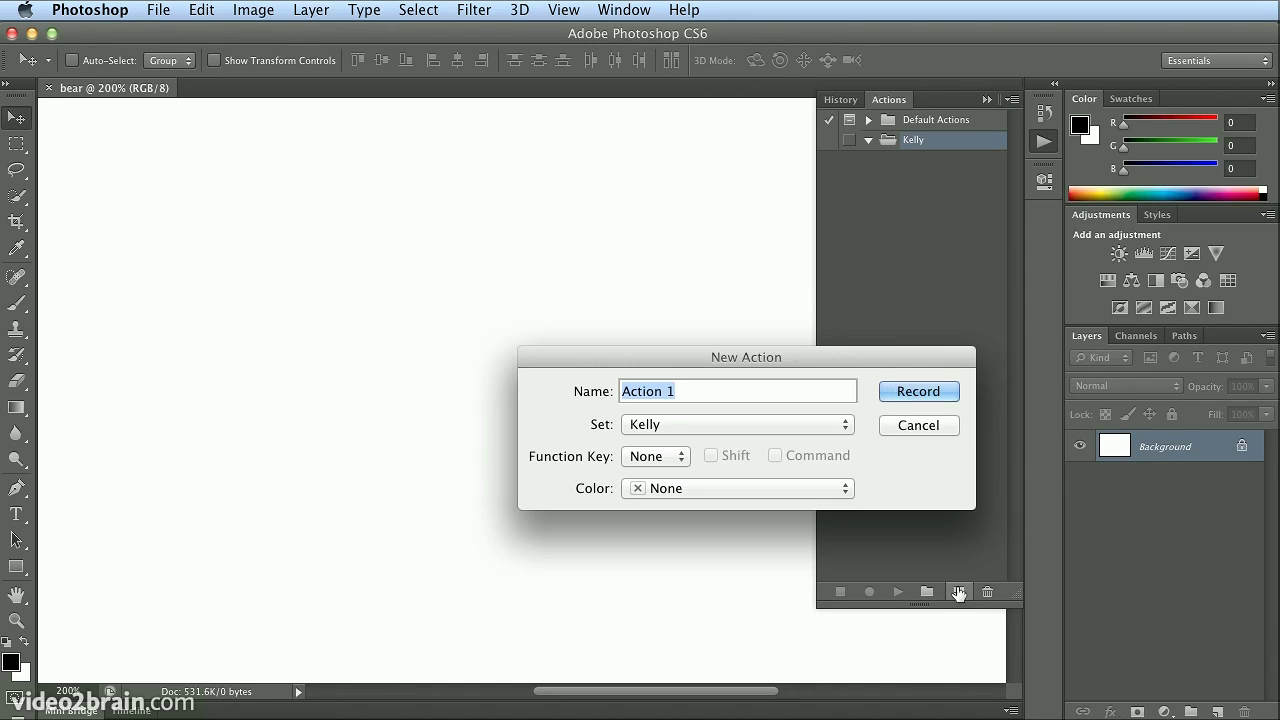
{"action": "type", "text": "bear"}
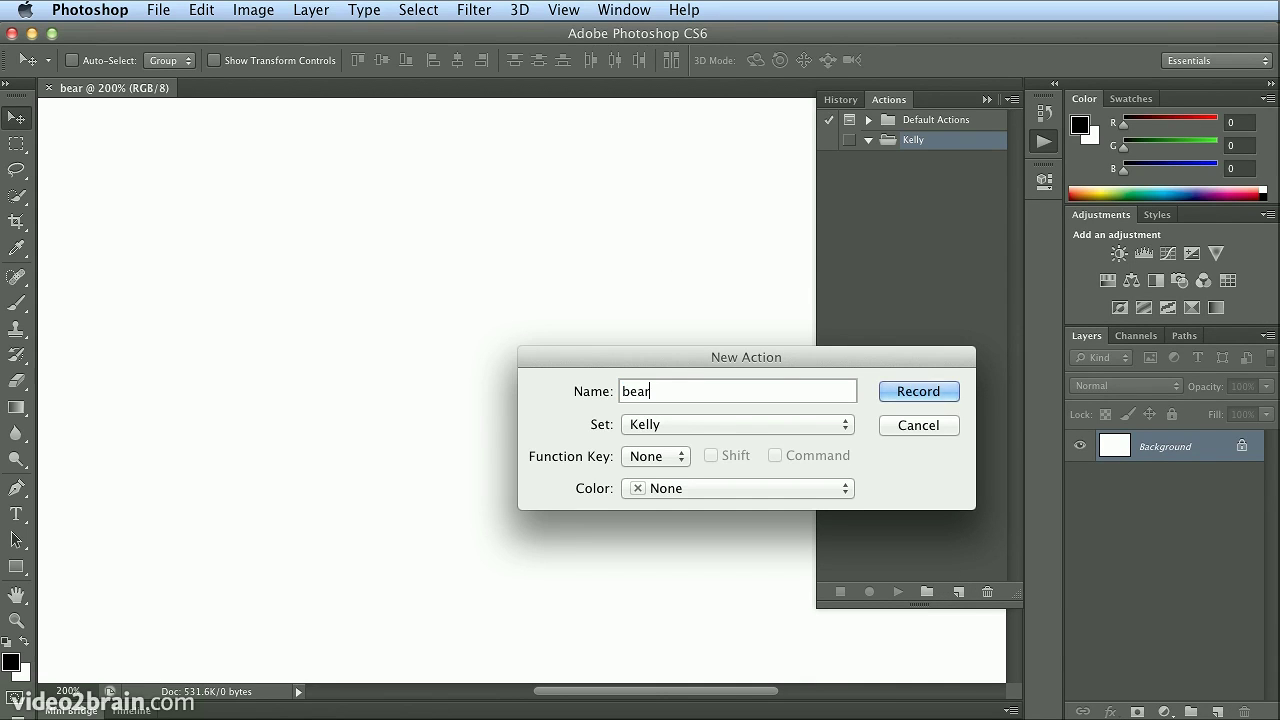
{"action": "key", "text": "Return"}
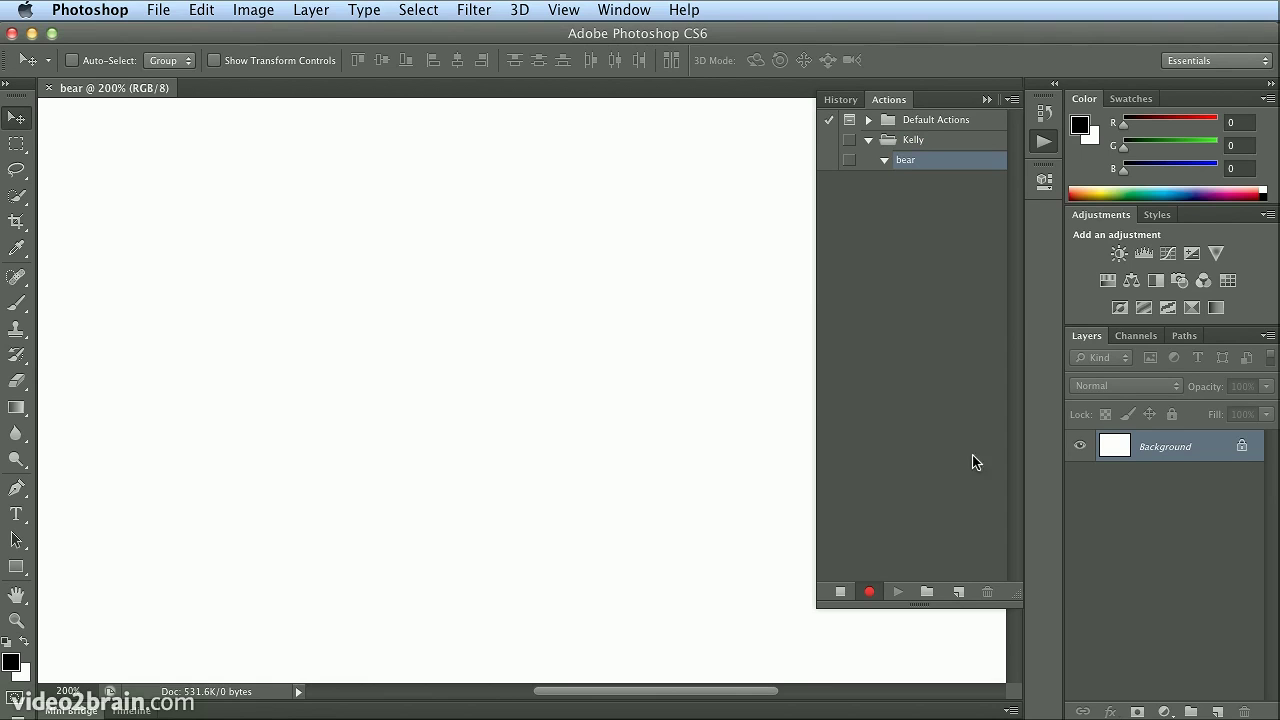
Add a new empty layer and rename it bear.
{"action": "left_click", "coordinate": [1217, 711]}
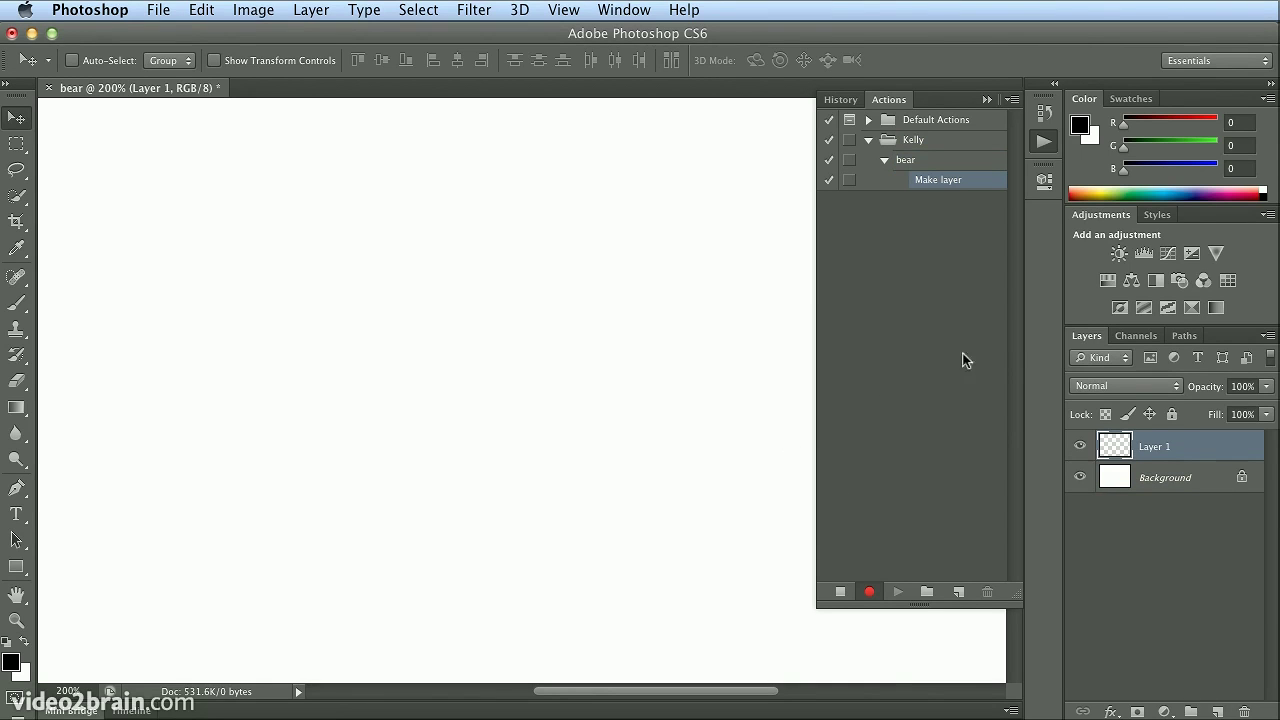
{"action": "double_click", "coordinate": [1155, 447]}
{"action": "type", "text": "B"}
{"action": "key", "text": "Return"}
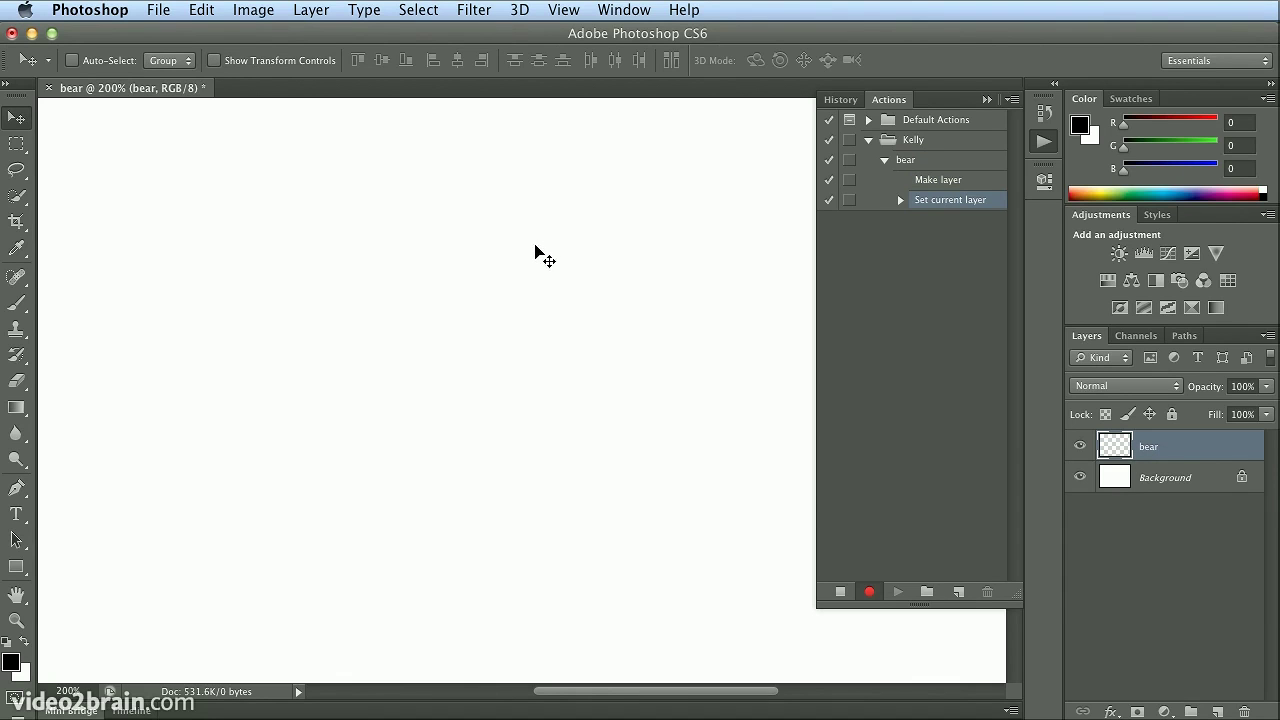
Switch to the Mixer Brush with the 25-pixel round tip and shrink its size.
{"action": "left_click", "coordinate": [22, 304]}
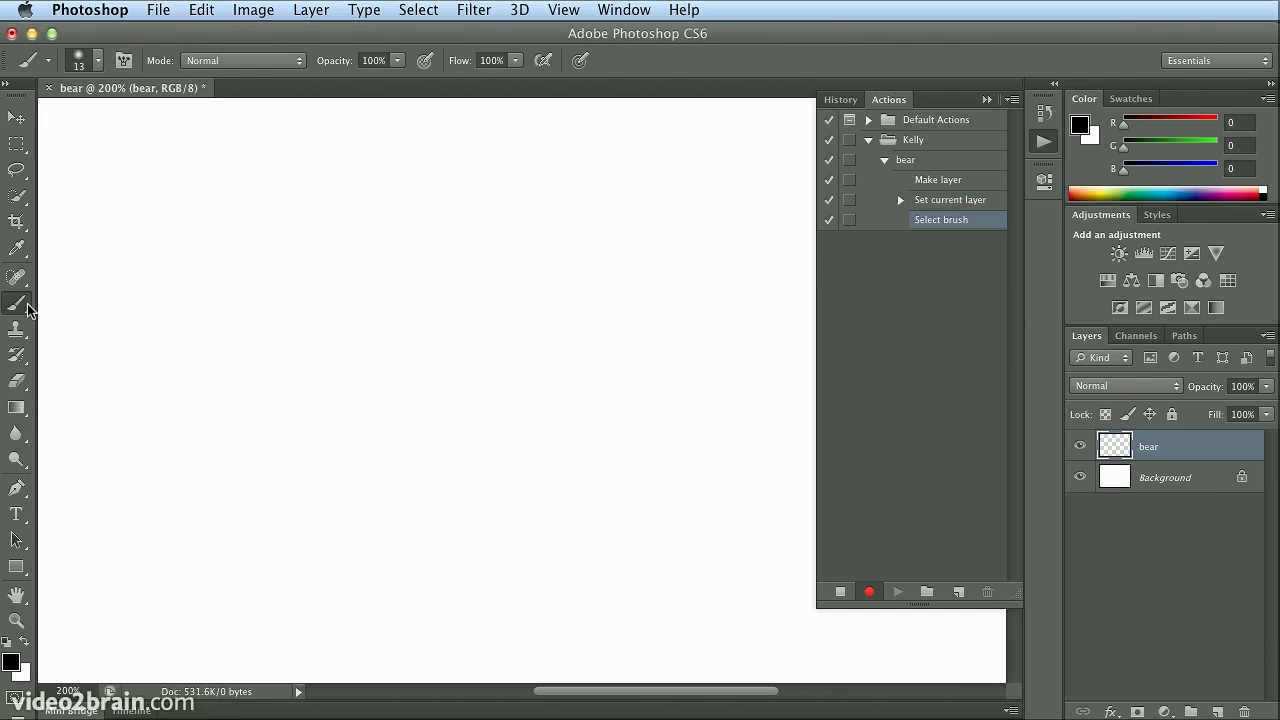
{"action": "left_click", "coordinate": [27, 305]}
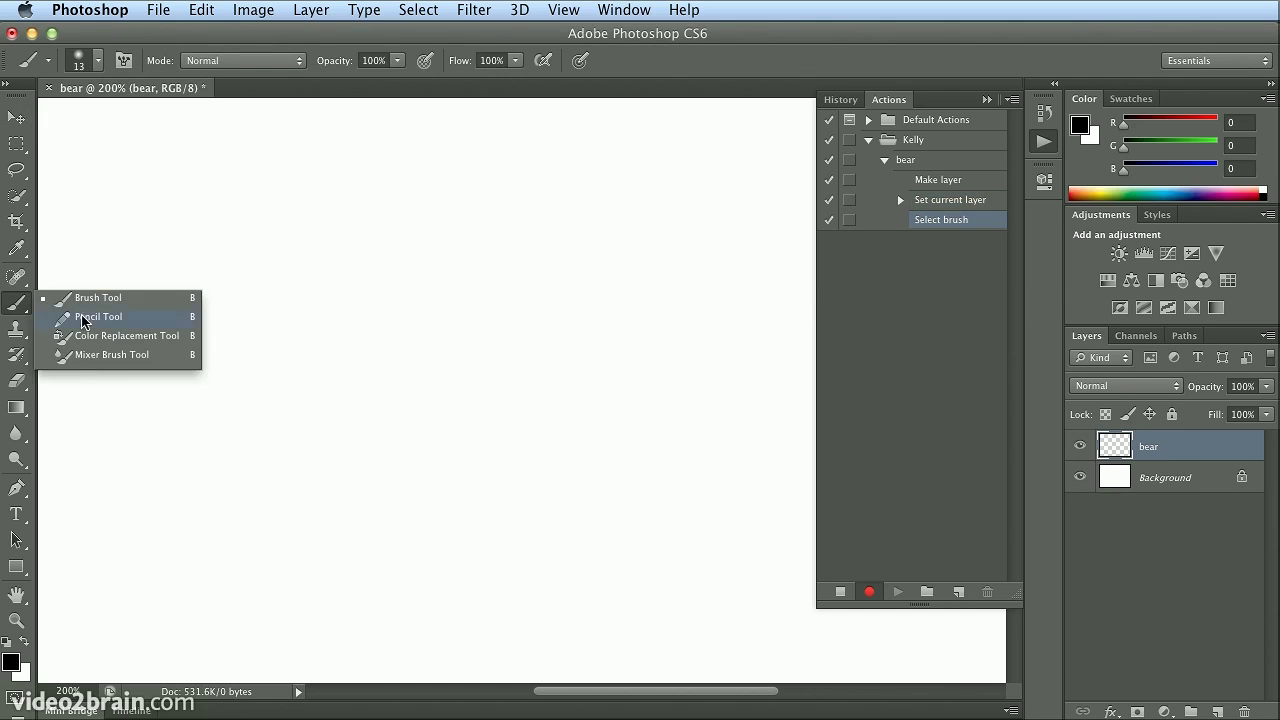
{"action": "left_click", "coordinate": [88, 356]}
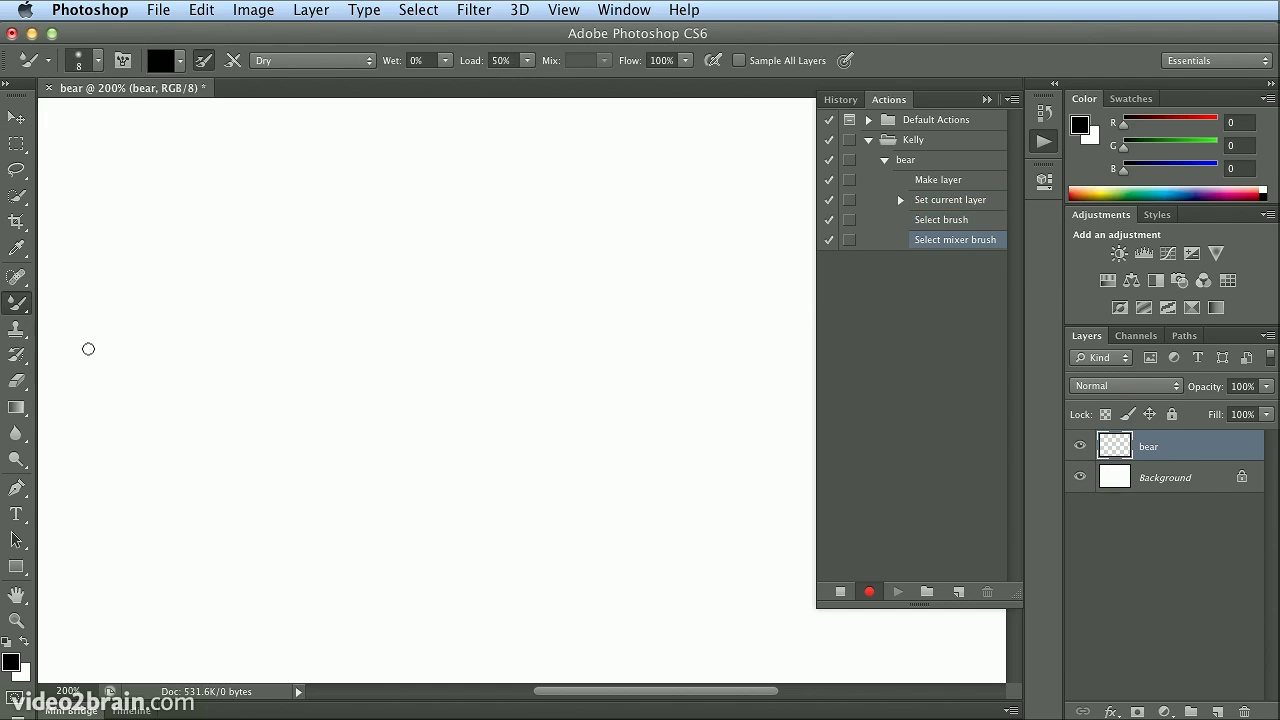
{"action": "left_click", "coordinate": [98, 62]}
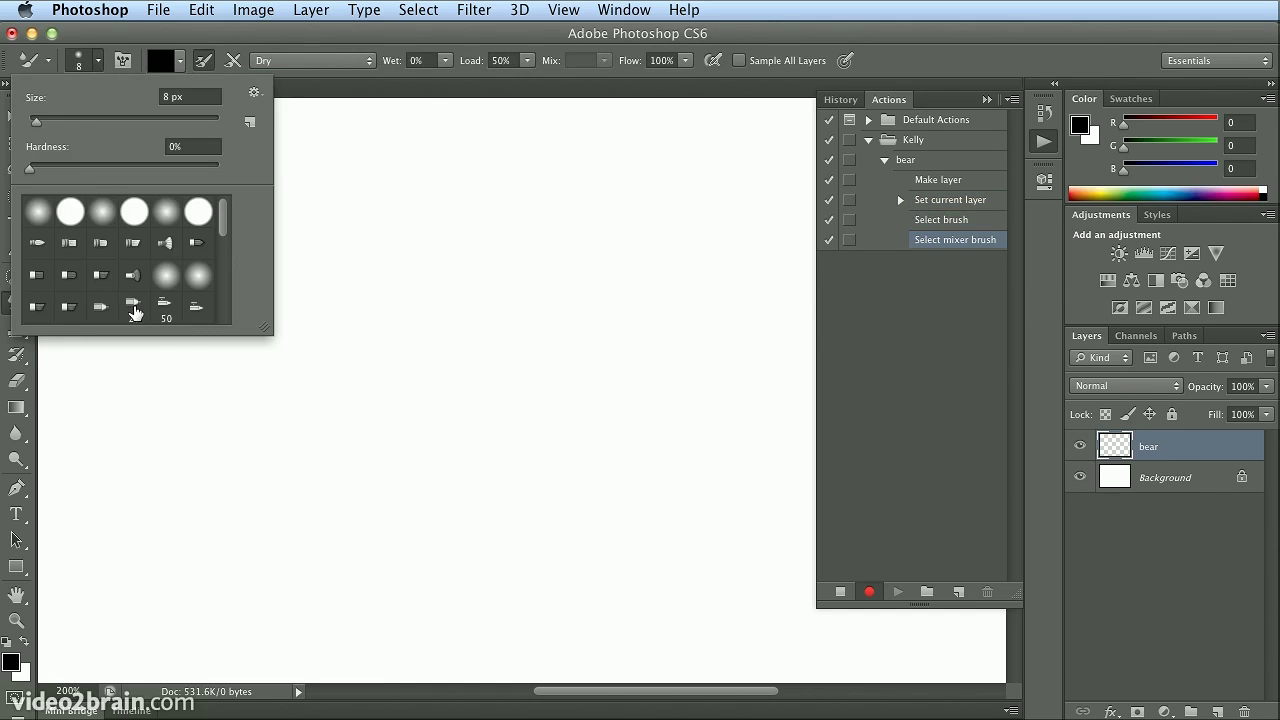
{"action": "left_click", "coordinate": [135, 308]}
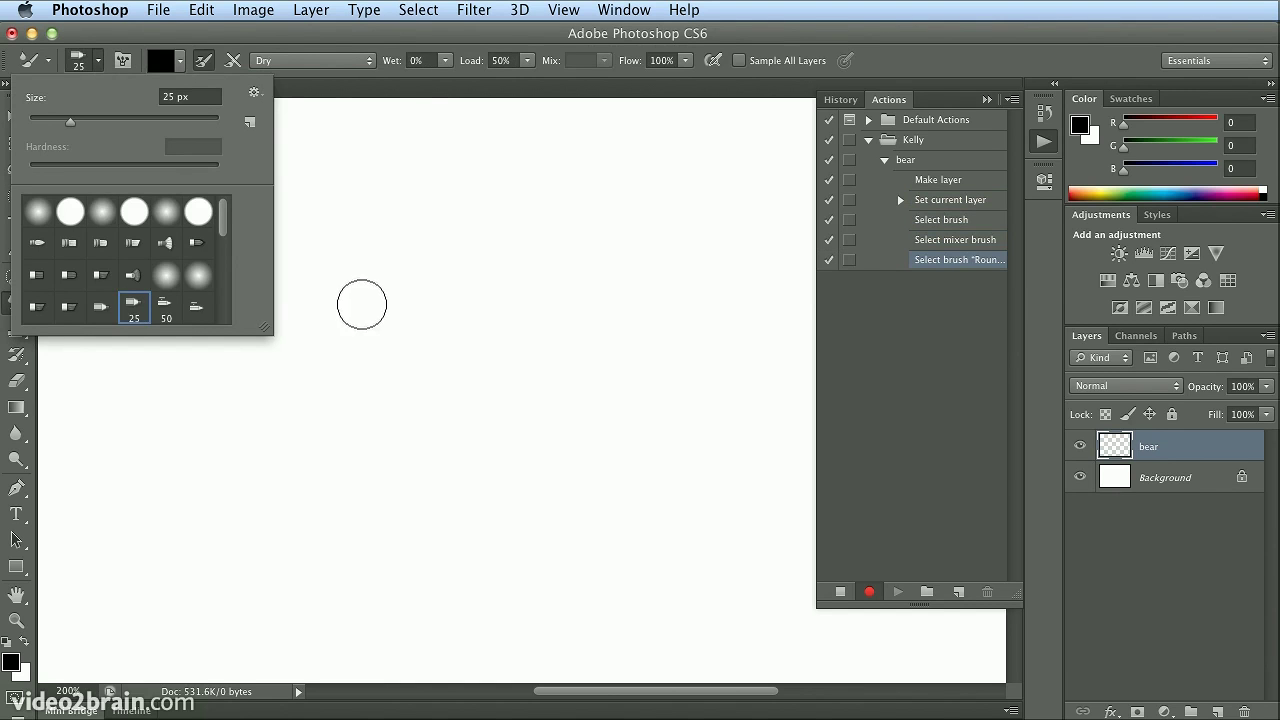
{"action": "left_click", "coordinate": [948, 60]}
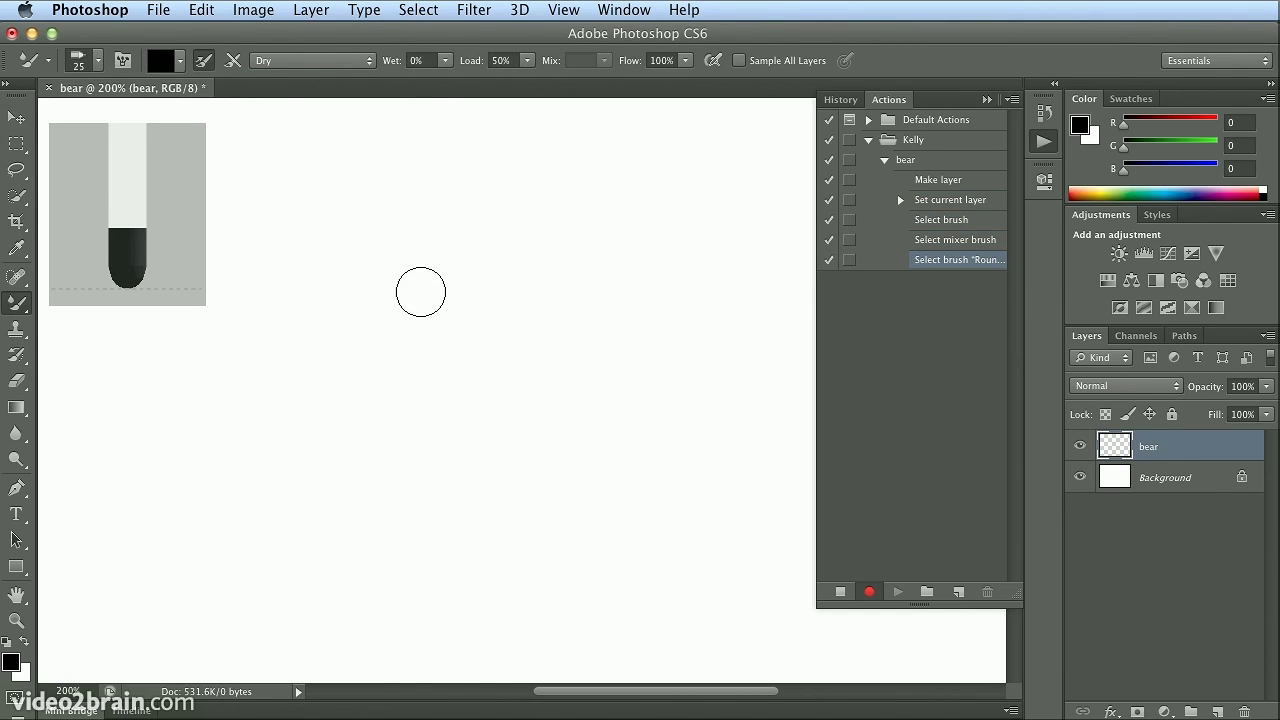
{"action": "key", "text": "bracketleft"}
{"action": "key", "text": "bracketleft"}
{"action": "key", "text": "bracketleft"}
{"action": "key", "text": "bracketleft"}
Paint the bear's head outline, left side with foot loop, and right leg and foot.
{"action": "mouse_move", "coordinate": [417, 233]}
{"action": "left_mouse_down"}
{"action": "mouse_move", "coordinate": [423, 187]}
{"action": "mouse_move", "coordinate": [500, 157]}
{"action": "mouse_move", "coordinate": [546, 166]}
{"action": "mouse_move", "coordinate": [563, 151]}
{"action": "mouse_move", "coordinate": [574, 194]}
{"action": "mouse_move", "coordinate": [529, 271]}
{"action": "mouse_move", "coordinate": [471, 274]}
{"action": "mouse_move", "coordinate": [432, 240]}
{"action": "mouse_move", "coordinate": [446, 297]}
{"action": "mouse_move", "coordinate": [418, 358]}
{"action": "mouse_move", "coordinate": [423, 403]}
{"action": "mouse_move", "coordinate": [446, 417]}
{"action": "mouse_move", "coordinate": [474, 374]}
{"action": "mouse_move", "coordinate": [482, 381]}
{"action": "mouse_move", "coordinate": [486, 317]}
{"action": "left_mouse_up"}
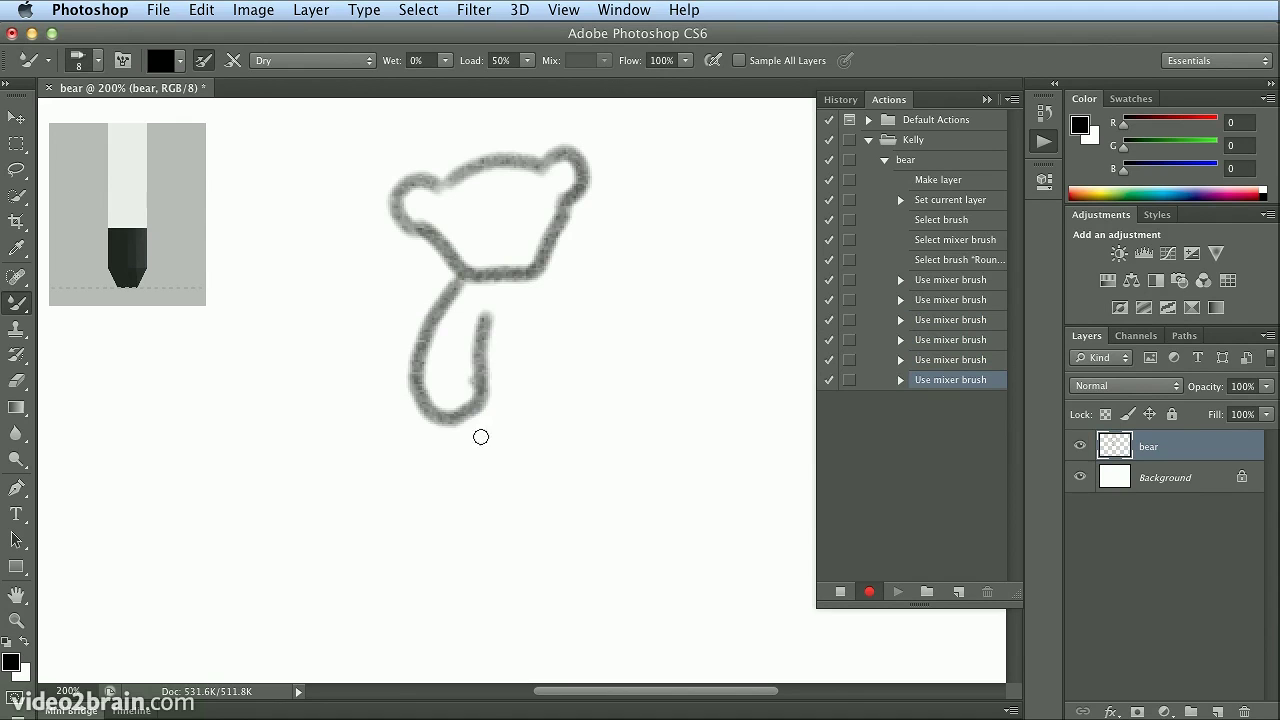
{"action": "mouse_move", "coordinate": [482, 388]}
{"action": "left_mouse_down"}
{"action": "mouse_move", "coordinate": [473, 455]}
{"action": "mouse_move", "coordinate": [514, 461]}
{"action": "mouse_move", "coordinate": [502, 404]}
{"action": "mouse_move", "coordinate": [485, 393]}
{"action": "mouse_move", "coordinate": [567, 406]}
{"action": "mouse_move", "coordinate": [573, 390]}
{"action": "mouse_move", "coordinate": [654, 415]}
{"action": "mouse_move", "coordinate": [685, 397]}
{"action": "mouse_move", "coordinate": [688, 353]}
{"action": "mouse_move", "coordinate": [652, 414]}
{"action": "left_mouse_up"}
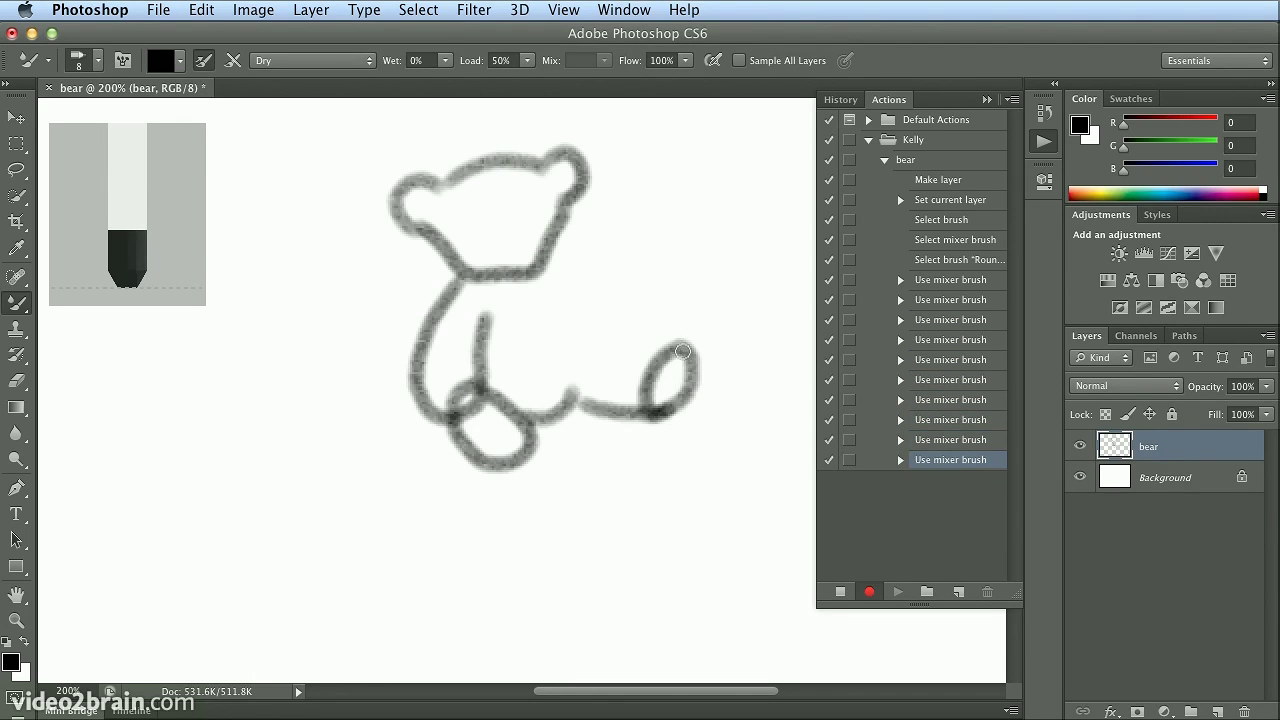
{"action": "left_click_drag", "start_coordinate": [682, 351], "coordinate": [592, 354]}
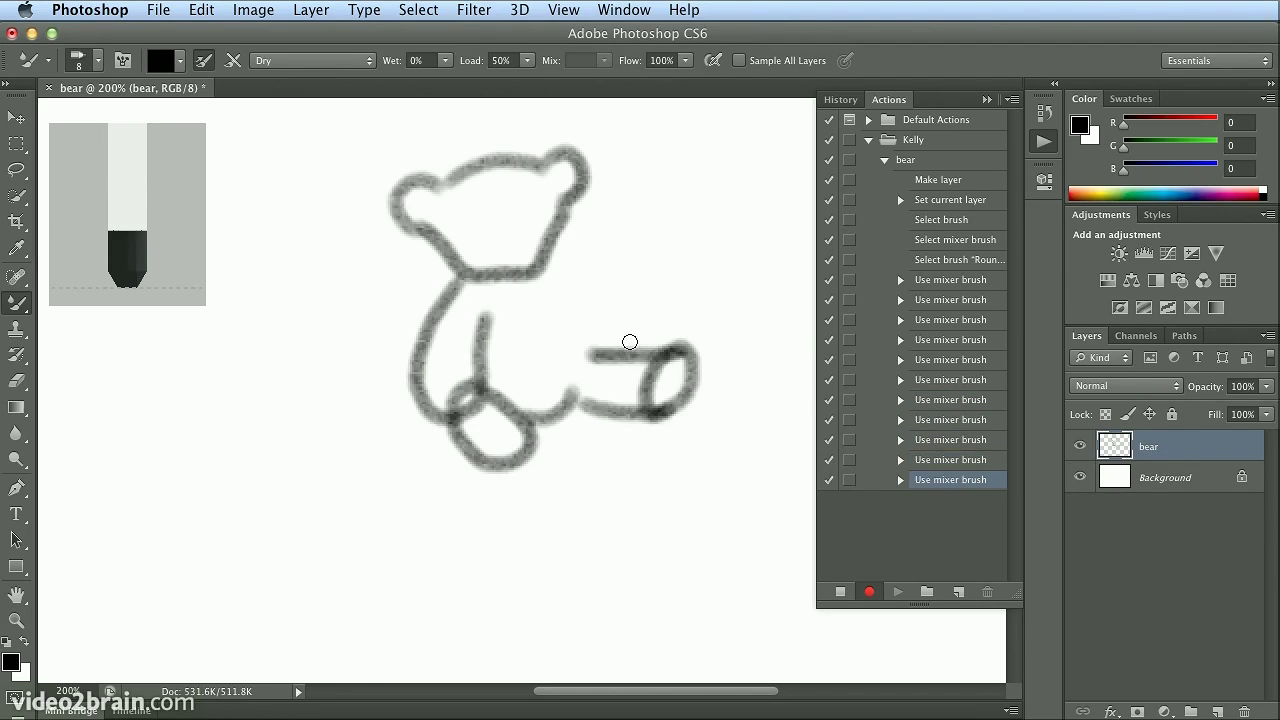
{"action": "mouse_move", "coordinate": [634, 335]}
{"action": "left_mouse_down"}
{"action": "mouse_move", "coordinate": [547, 255]}
{"action": "mouse_move", "coordinate": [604, 348]}
{"action": "mouse_move", "coordinate": [564, 307]}
{"action": "mouse_move", "coordinate": [585, 368]}
{"action": "mouse_move", "coordinate": [576, 405]}
{"action": "left_mouse_up"}
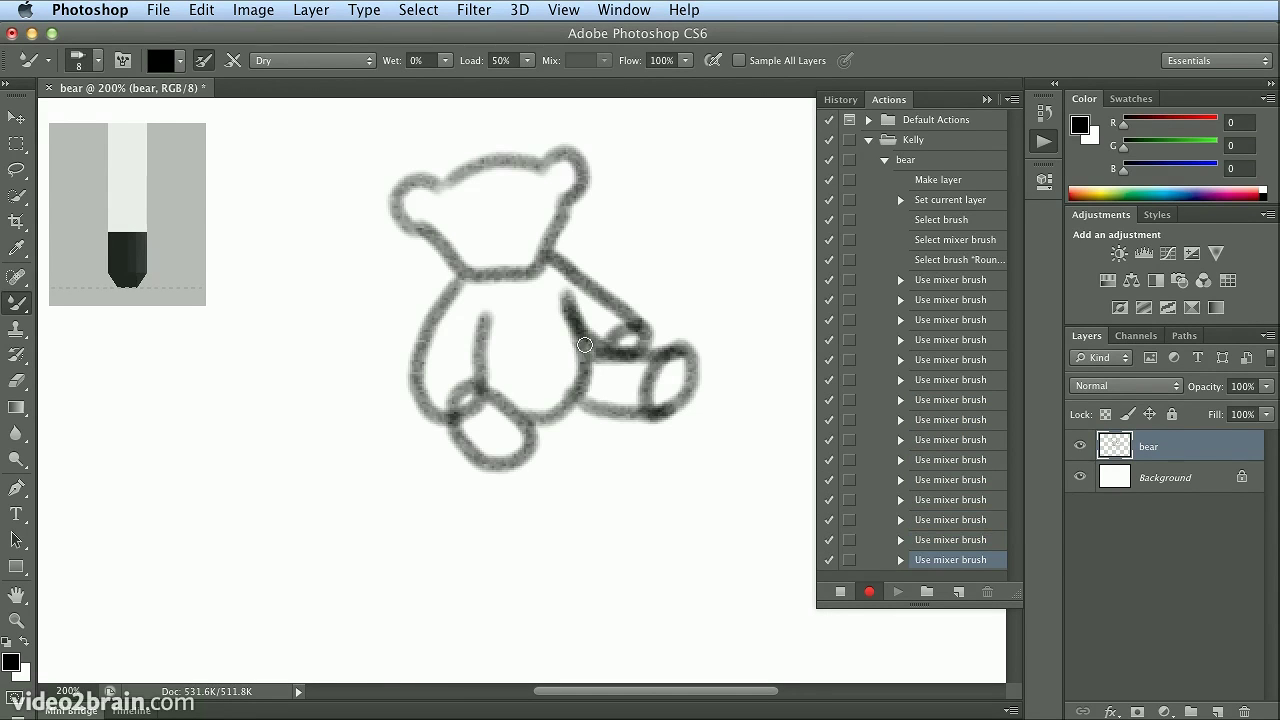
Redraw the right arm's inner line, add a line down the body and paint the nose.
{"action": "mouse_move", "coordinate": [585, 338]}
{"action": "left_mouse_down"}
{"action": "mouse_move", "coordinate": [578, 385]}
{"action": "mouse_move", "coordinate": [566, 405]}
{"action": "mouse_move", "coordinate": [544, 407]}
{"action": "left_mouse_up"}
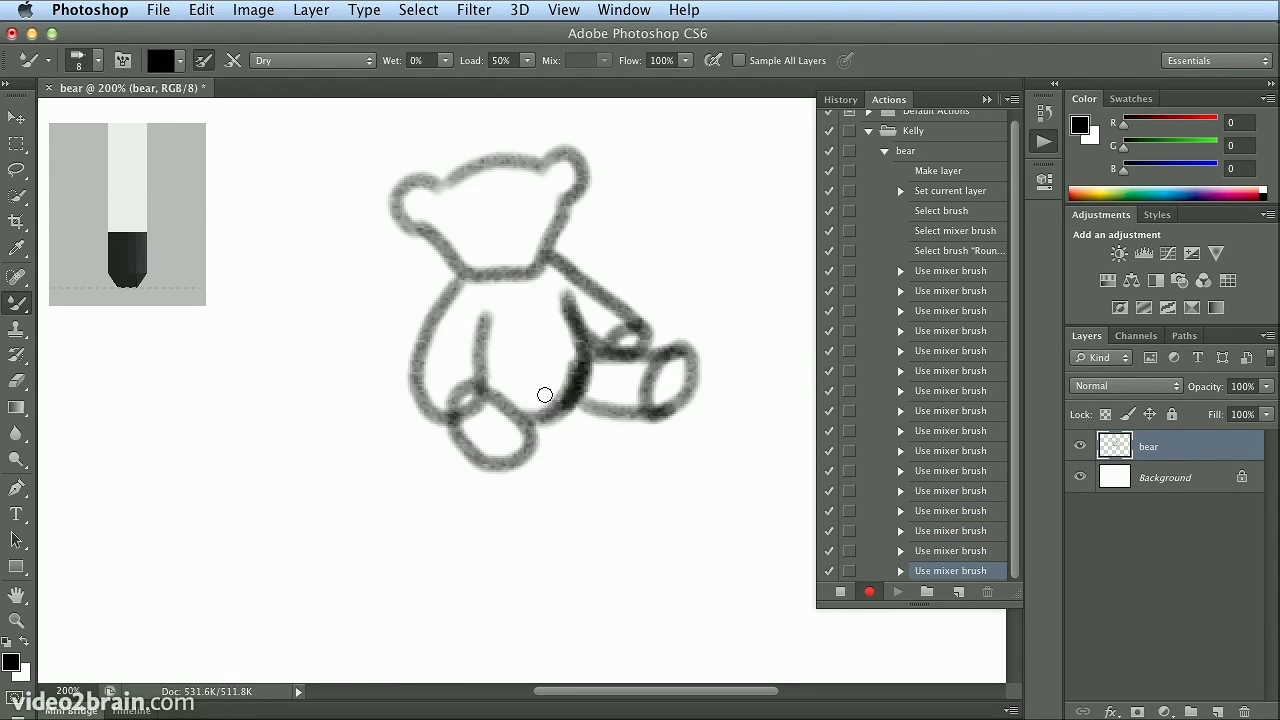
{"action": "key", "text": "ctrl+z"}
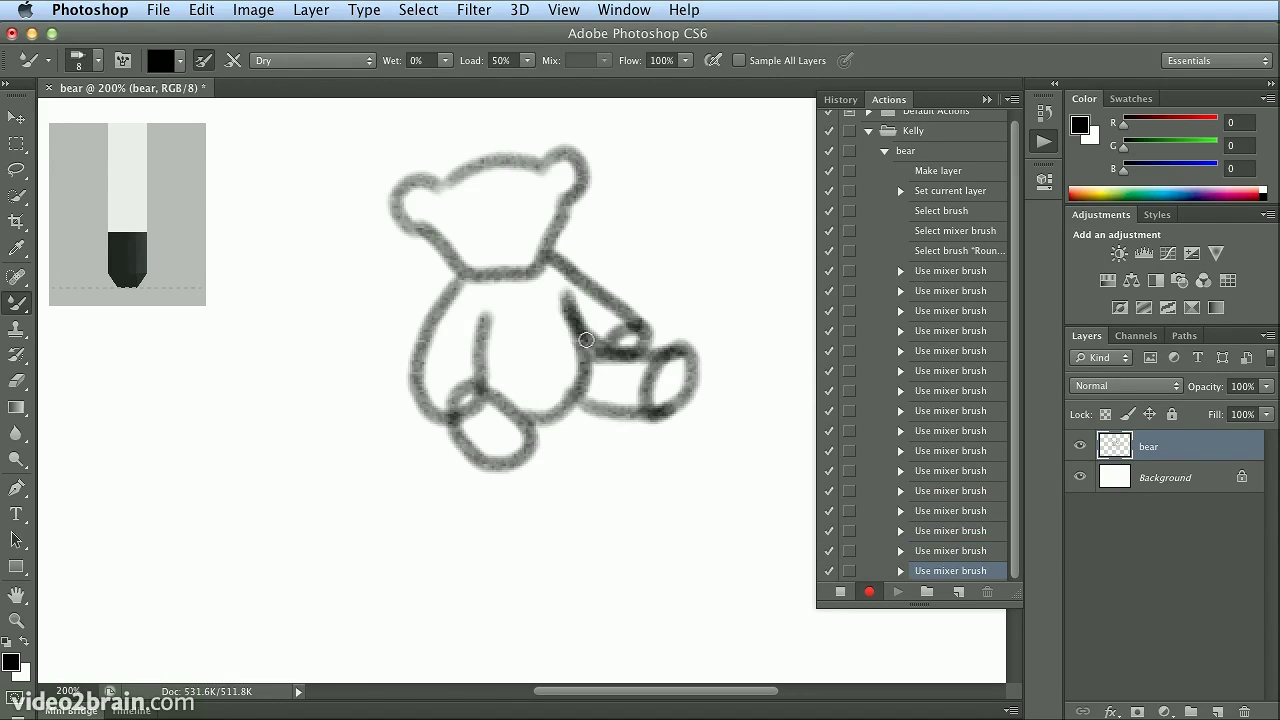
{"action": "mouse_move", "coordinate": [570, 305]}
{"action": "left_mouse_down"}
{"action": "mouse_move", "coordinate": [583, 344]}
{"action": "mouse_move", "coordinate": [574, 396]}
{"action": "mouse_move", "coordinate": [543, 419]}
{"action": "mouse_move", "coordinate": [512, 414]}
{"action": "left_mouse_up"}
{"action": "left_click_drag", "start_coordinate": [481, 322], "coordinate": [483, 378]}
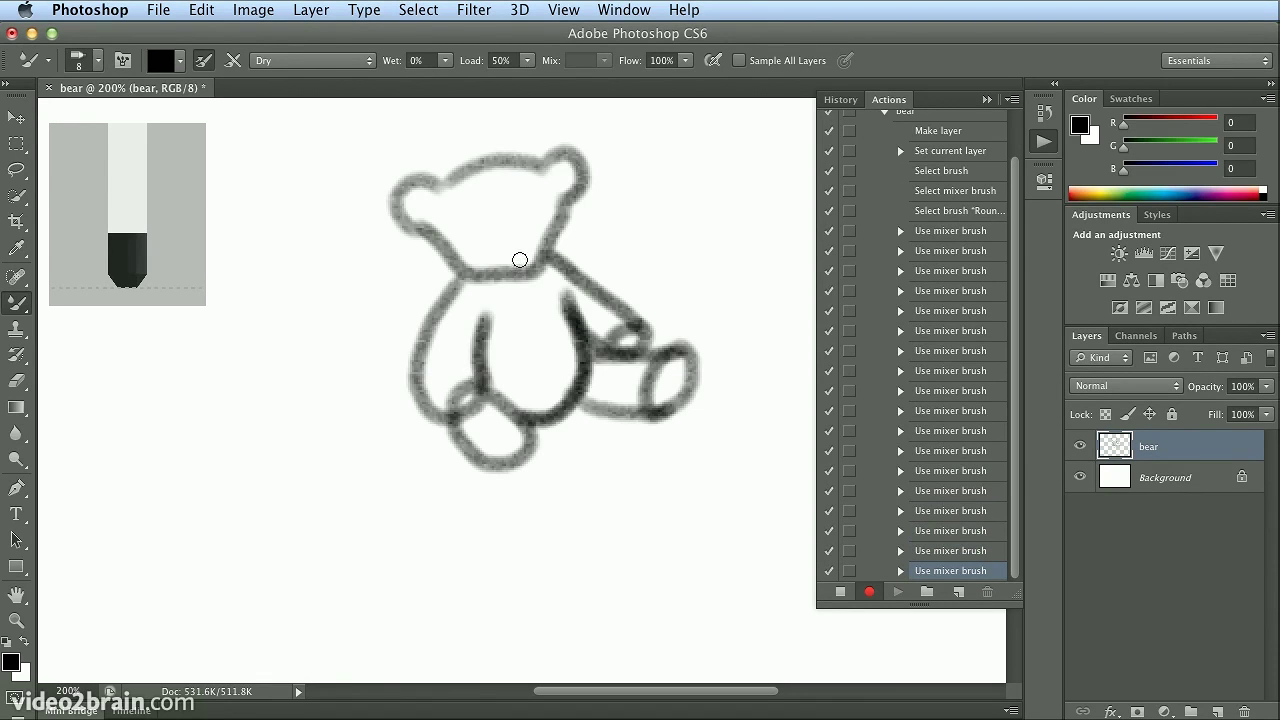
{"action": "mouse_move", "coordinate": [524, 260]}
{"action": "left_mouse_down"}
{"action": "mouse_move", "coordinate": [514, 268]}
{"action": "mouse_move", "coordinate": [521, 249]}
{"action": "mouse_move", "coordinate": [502, 238]}
{"action": "mouse_move", "coordinate": [523, 249]}
{"action": "mouse_move", "coordinate": [520, 238]}
{"action": "left_mouse_up"}
Darken both inner ears, the foot pads and the paw.
{"action": "left_click_drag", "start_coordinate": [574, 178], "coordinate": [573, 179]}
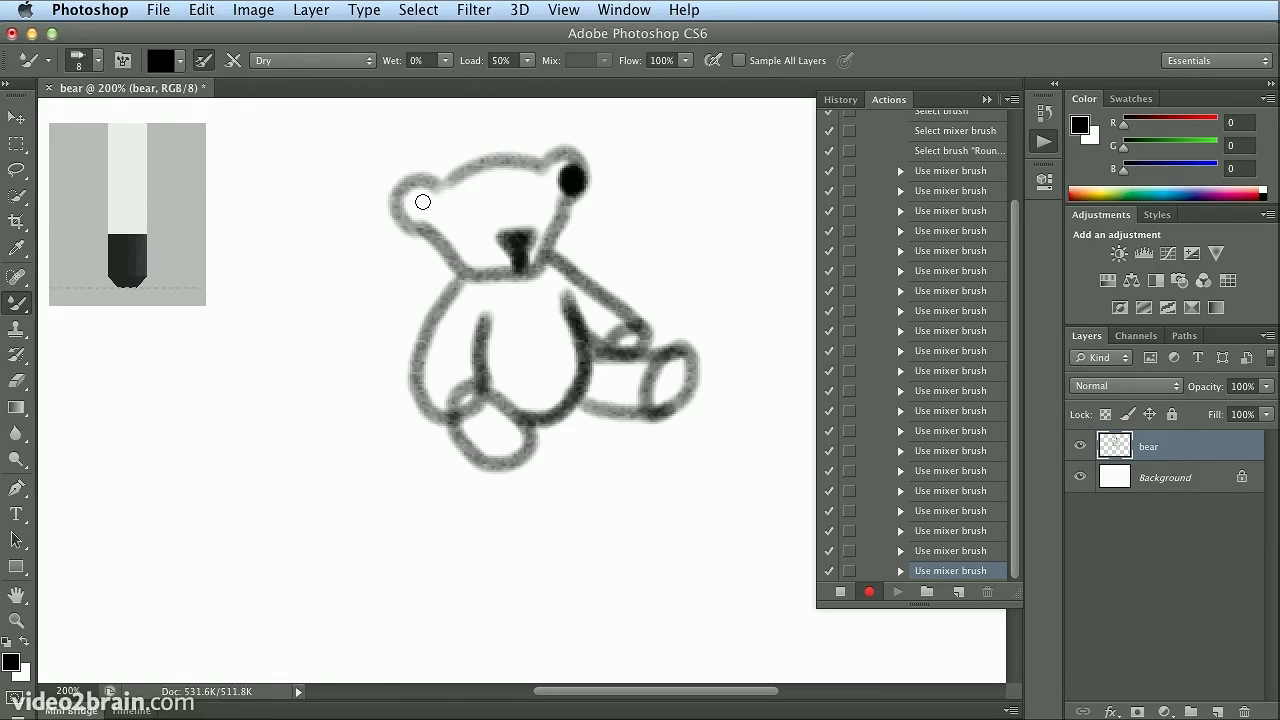
{"action": "left_click_drag", "start_coordinate": [423, 203], "coordinate": [419, 207]}
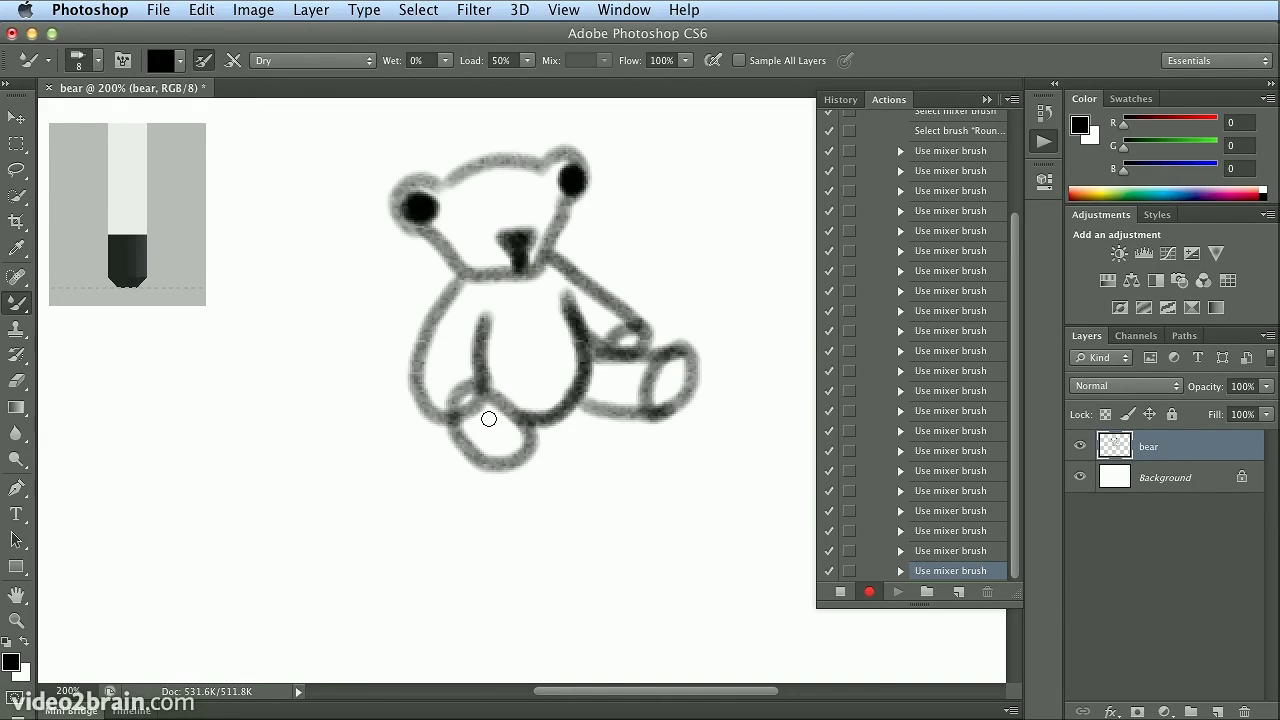
{"action": "mouse_move", "coordinate": [492, 416]}
{"action": "left_mouse_down"}
{"action": "mouse_move", "coordinate": [484, 428]}
{"action": "mouse_move", "coordinate": [503, 445]}
{"action": "mouse_move", "coordinate": [510, 436]}
{"action": "mouse_move", "coordinate": [484, 412]}
{"action": "mouse_move", "coordinate": [503, 432]}
{"action": "left_mouse_up"}
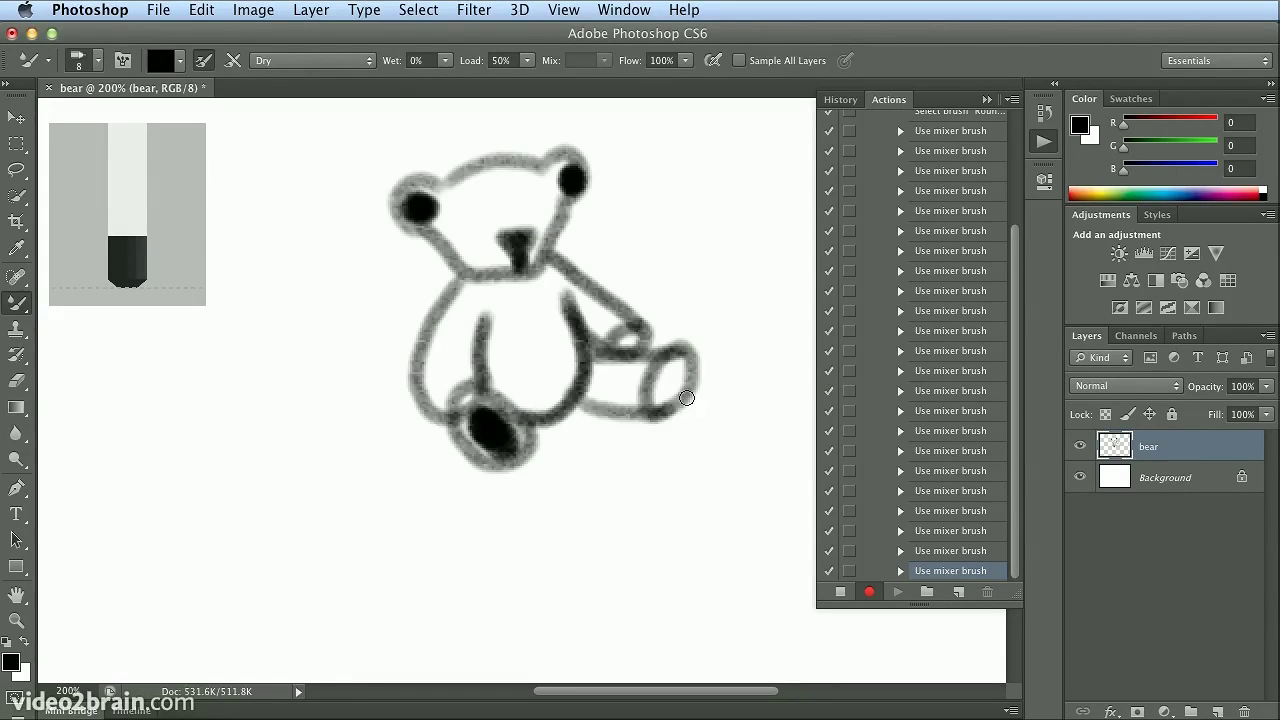
{"action": "mouse_move", "coordinate": [671, 401]}
{"action": "left_mouse_down"}
{"action": "mouse_move", "coordinate": [676, 368]}
{"action": "mouse_move", "coordinate": [675, 385]}
{"action": "left_mouse_up"}
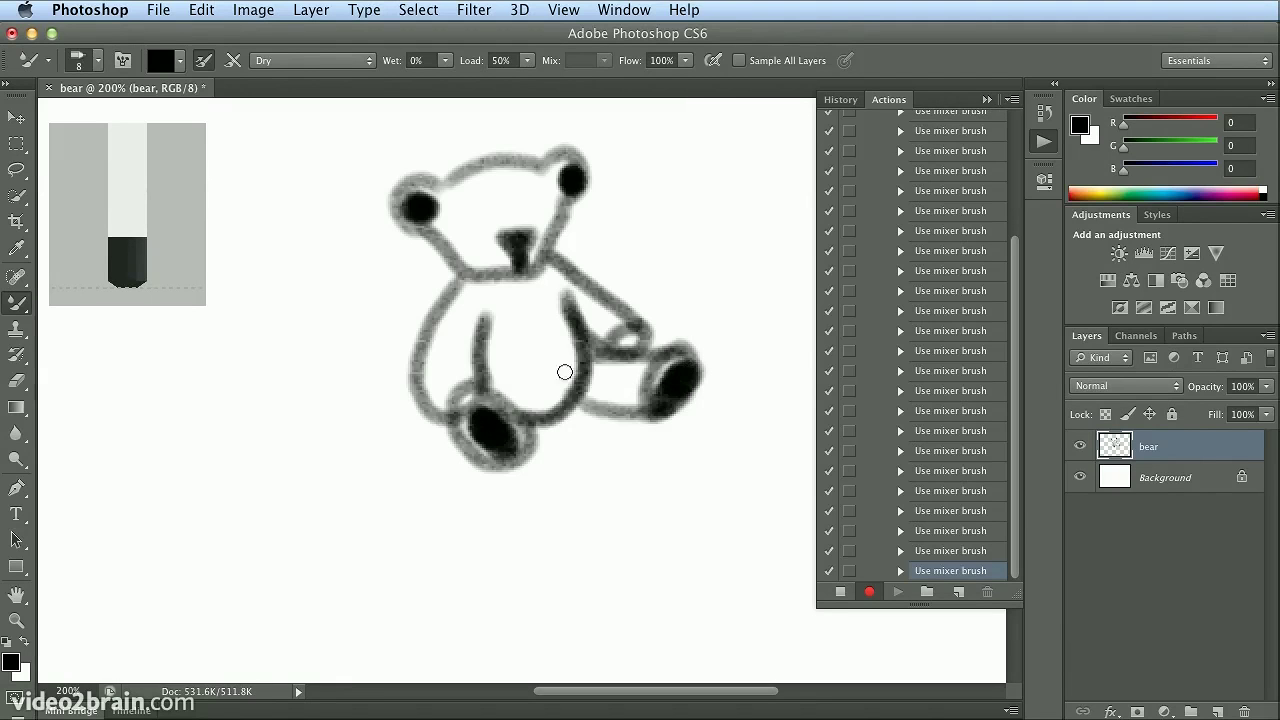
{"action": "left_click_drag", "start_coordinate": [453, 401], "coordinate": [462, 400]}
{"action": "left_click_drag", "start_coordinate": [617, 350], "coordinate": [636, 338]}
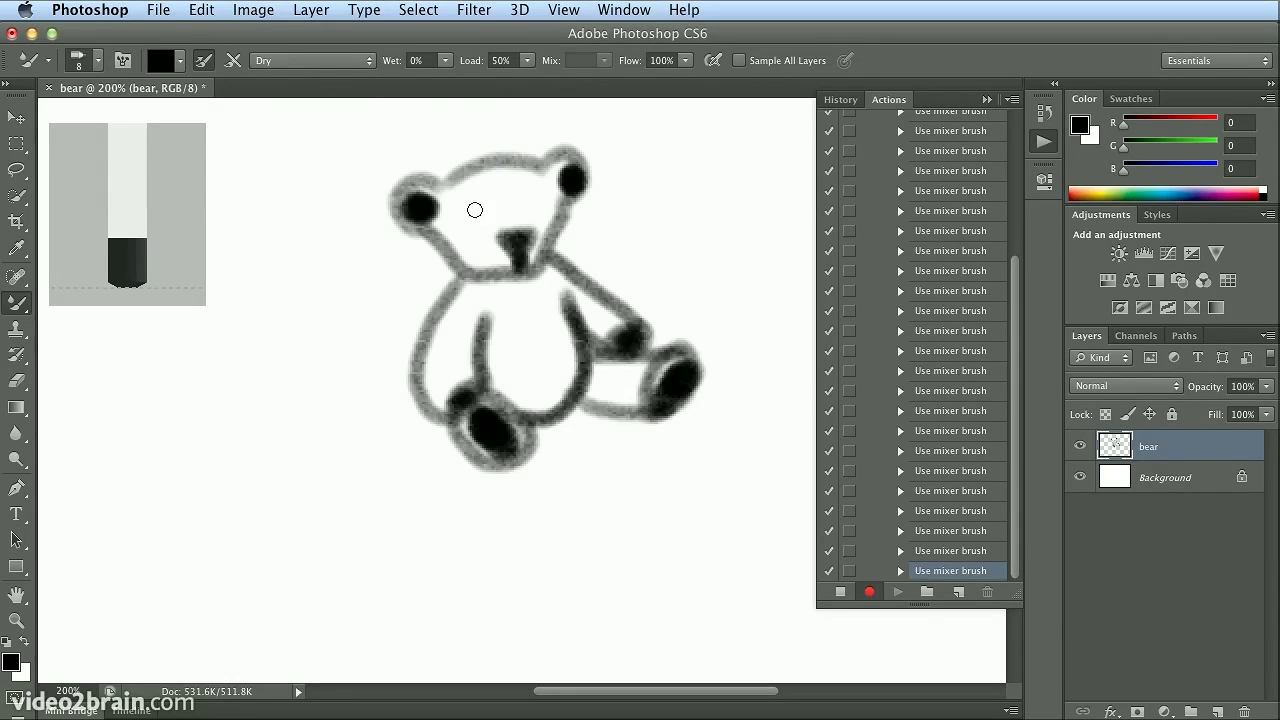
Paint the two eyes and bolden the body and right-leg outlines.
{"action": "left_click_drag", "start_coordinate": [472, 221], "coordinate": [538, 205]}
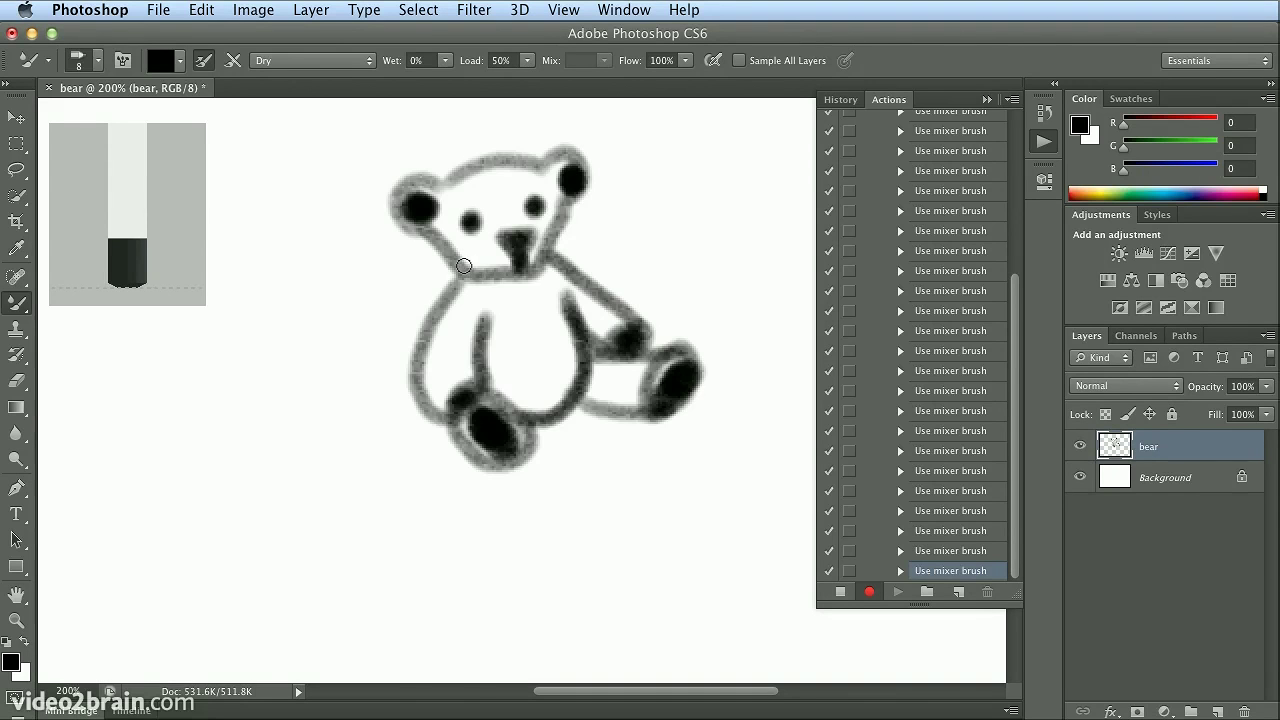
{"action": "mouse_move", "coordinate": [462, 263]}
{"action": "left_mouse_down"}
{"action": "mouse_move", "coordinate": [509, 278]}
{"action": "mouse_move", "coordinate": [483, 273]}
{"action": "mouse_move", "coordinate": [533, 266]}
{"action": "mouse_move", "coordinate": [521, 281]}
{"action": "mouse_move", "coordinate": [580, 148]}
{"action": "mouse_move", "coordinate": [555, 150]}
{"action": "mouse_move", "coordinate": [592, 160]}
{"action": "mouse_move", "coordinate": [575, 198]}
{"action": "mouse_move", "coordinate": [591, 188]}
{"action": "mouse_move", "coordinate": [565, 208]}
{"action": "mouse_move", "coordinate": [579, 203]}
{"action": "mouse_move", "coordinate": [547, 153]}
{"action": "mouse_move", "coordinate": [506, 152]}
{"action": "mouse_move", "coordinate": [455, 185]}
{"action": "mouse_move", "coordinate": [470, 155]}
{"action": "mouse_move", "coordinate": [481, 186]}
{"action": "mouse_move", "coordinate": [522, 153]}
{"action": "mouse_move", "coordinate": [456, 183]}
{"action": "mouse_move", "coordinate": [402, 187]}
{"action": "mouse_move", "coordinate": [394, 215]}
{"action": "mouse_move", "coordinate": [426, 186]}
{"action": "mouse_move", "coordinate": [402, 189]}
{"action": "mouse_move", "coordinate": [396, 211]}
{"action": "mouse_move", "coordinate": [411, 228]}
{"action": "mouse_move", "coordinate": [391, 211]}
{"action": "mouse_move", "coordinate": [399, 189]}
{"action": "mouse_move", "coordinate": [394, 219]}
{"action": "mouse_move", "coordinate": [410, 182]}
{"action": "mouse_move", "coordinate": [447, 186]}
{"action": "mouse_move", "coordinate": [469, 158]}
{"action": "mouse_move", "coordinate": [439, 180]}
{"action": "mouse_move", "coordinate": [465, 165]}
{"action": "mouse_move", "coordinate": [436, 234]}
{"action": "mouse_move", "coordinate": [461, 264]}
{"action": "mouse_move", "coordinate": [459, 239]}
{"action": "mouse_move", "coordinate": [462, 268]}
{"action": "mouse_move", "coordinate": [423, 371]}
{"action": "mouse_move", "coordinate": [472, 470]}
{"action": "mouse_move", "coordinate": [532, 432]}
{"action": "mouse_move", "coordinate": [489, 404]}
{"action": "left_mouse_up"}
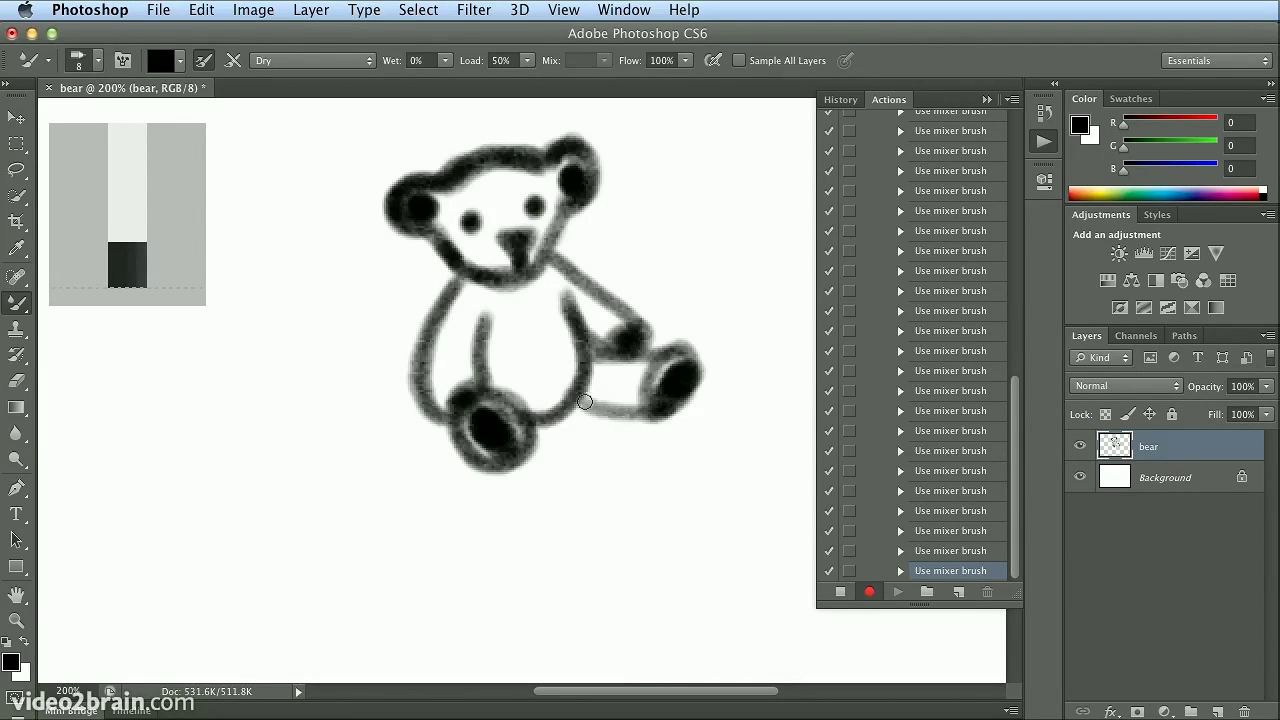
{"action": "mouse_move", "coordinate": [585, 402]}
{"action": "left_mouse_down"}
{"action": "mouse_move", "coordinate": [646, 410]}
{"action": "mouse_move", "coordinate": [668, 365]}
{"action": "mouse_move", "coordinate": [696, 358]}
{"action": "mouse_move", "coordinate": [681, 338]}
{"action": "left_mouse_up"}
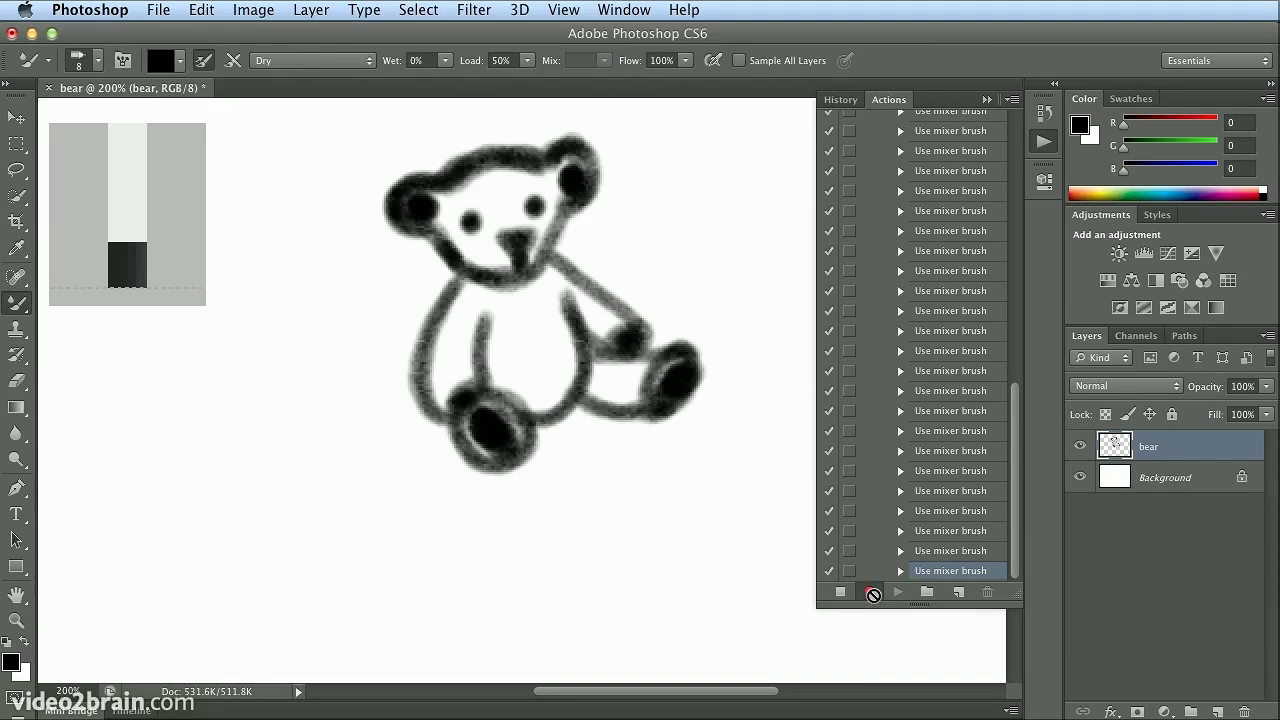
Stop recording, open fly_02_begin.jpg from Mini Bridge and fit it on screen.
{"action": "left_click", "coordinate": [842, 591]}
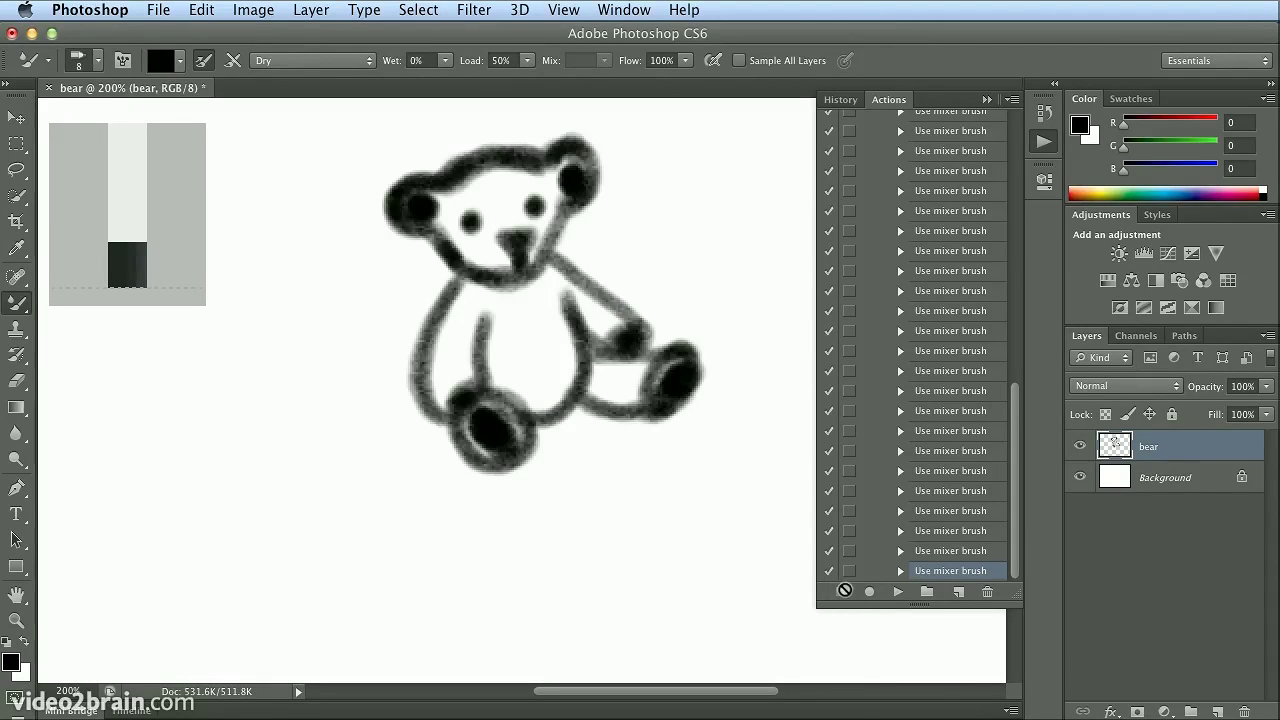
{"action": "left_click", "coordinate": [87, 712]}
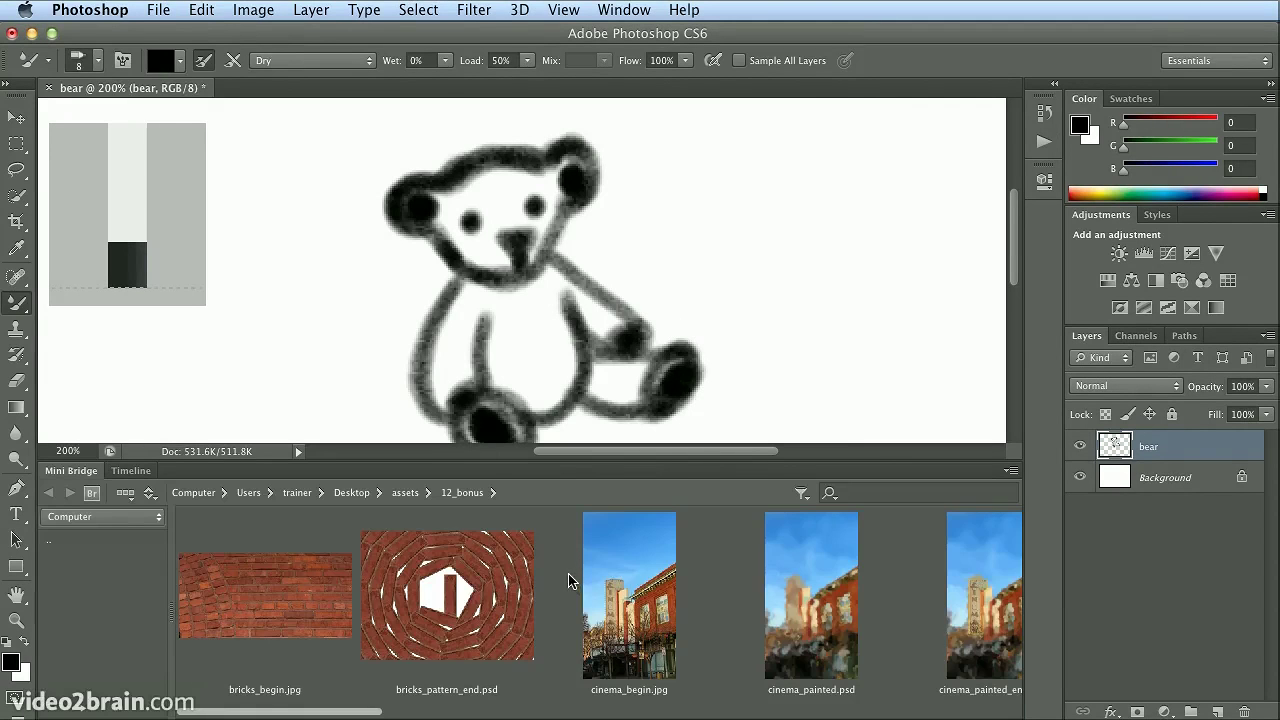
{"action": "left_click", "coordinate": [729, 712]}
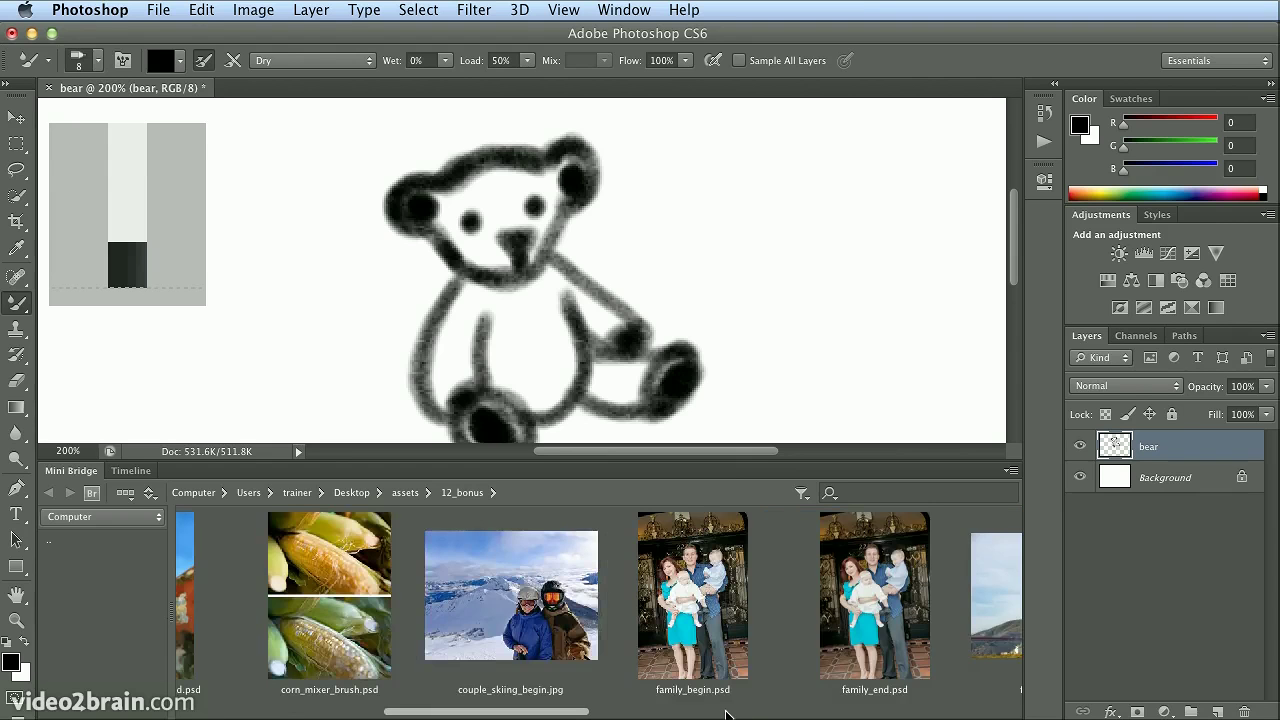
{"action": "left_click", "coordinate": [792, 711]}
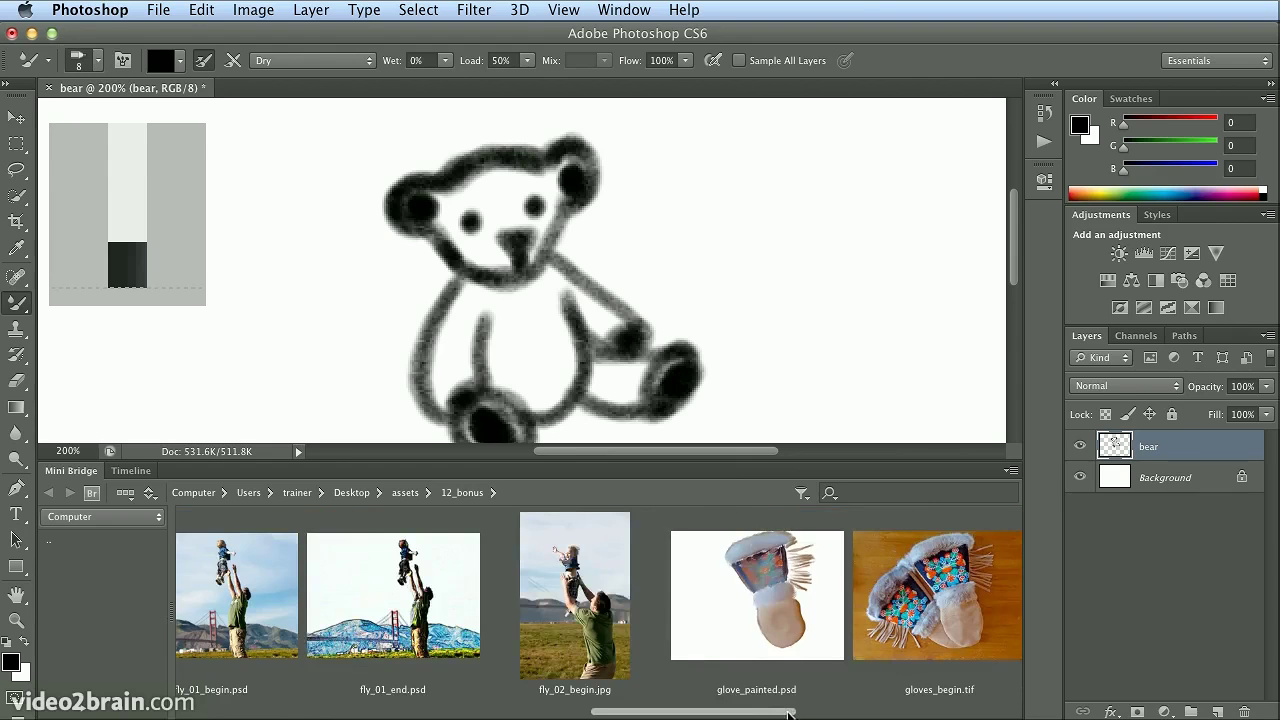
{"action": "double_click", "coordinate": [590, 586]}
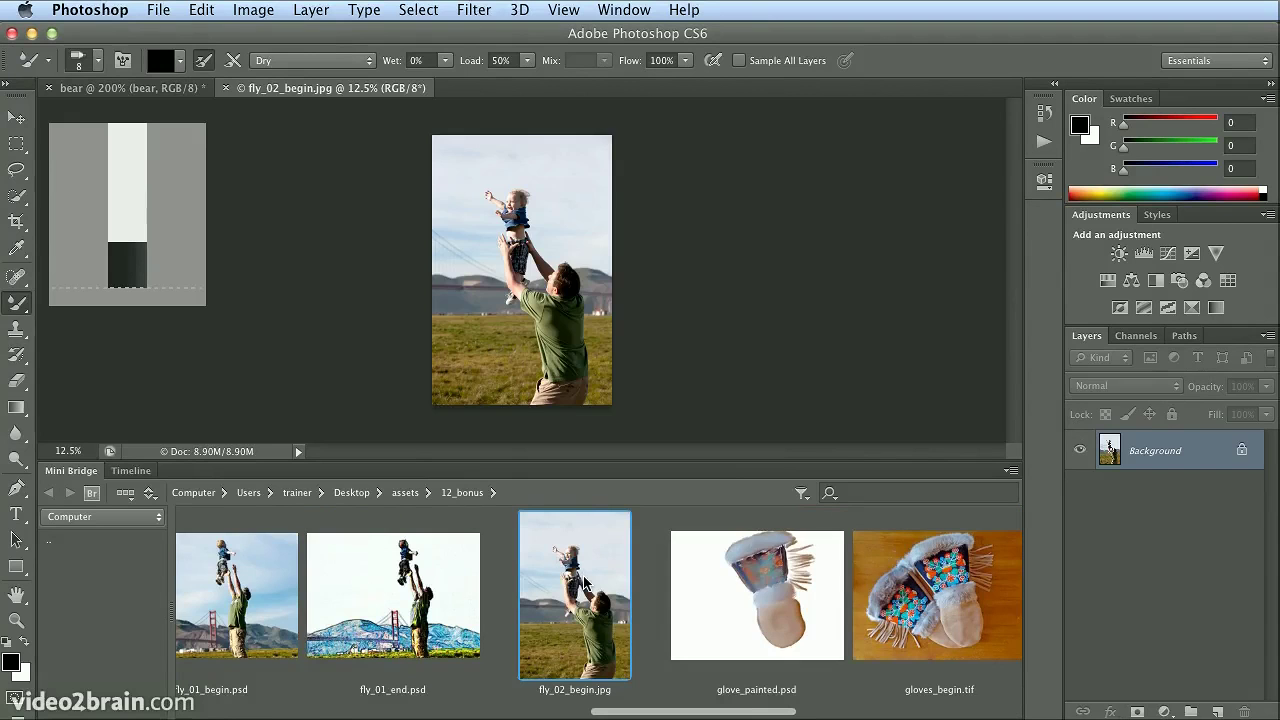
{"action": "double_click", "coordinate": [89, 471]}
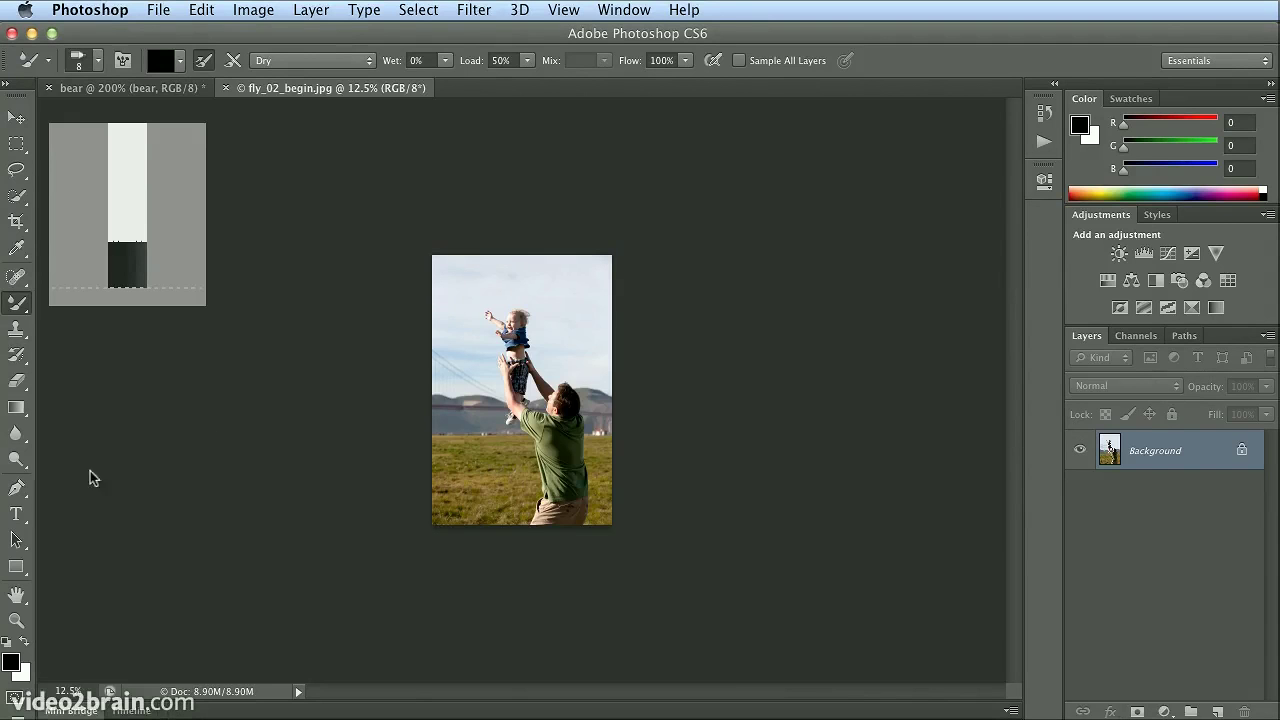
{"action": "key", "text": "super+0"}
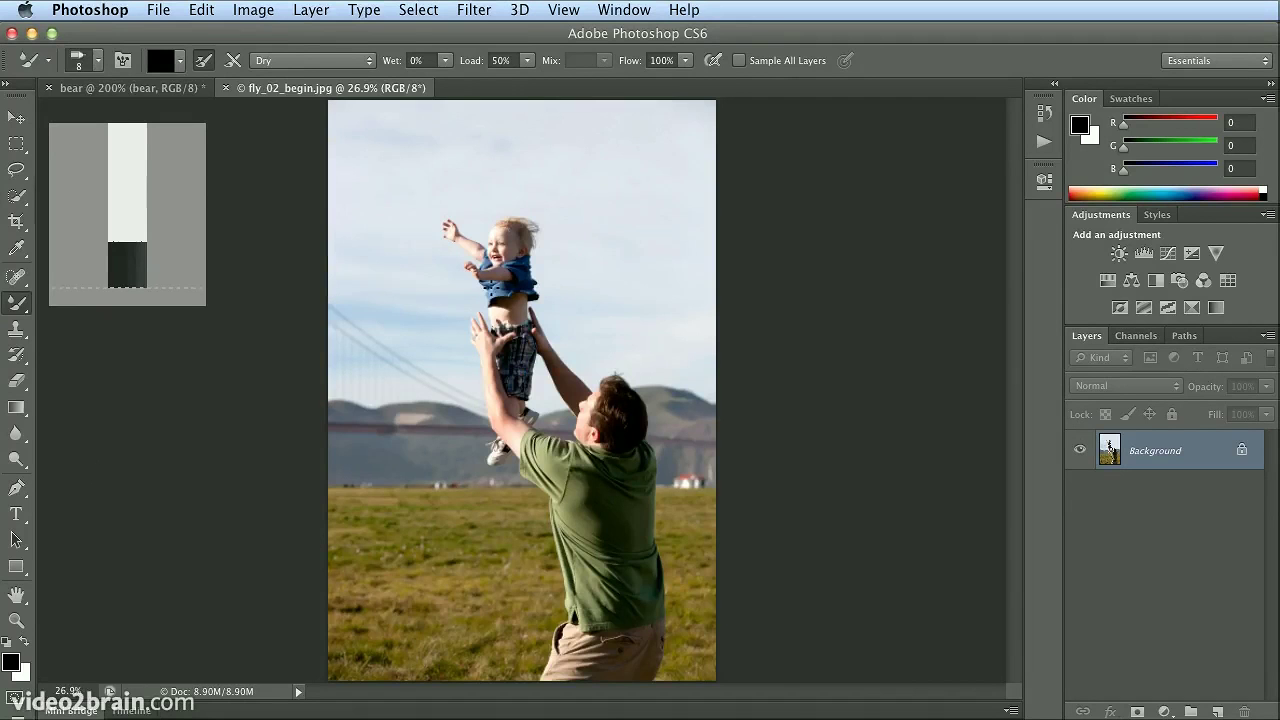
Select the bear action and replay it onto the fly_02_begin.jpg photo.
{"action": "left_click", "coordinate": [1044, 144]}
{"action": "scroll", "coordinate": [1022, 163], "scroll_direction": "up", "scroll_amount": 10}
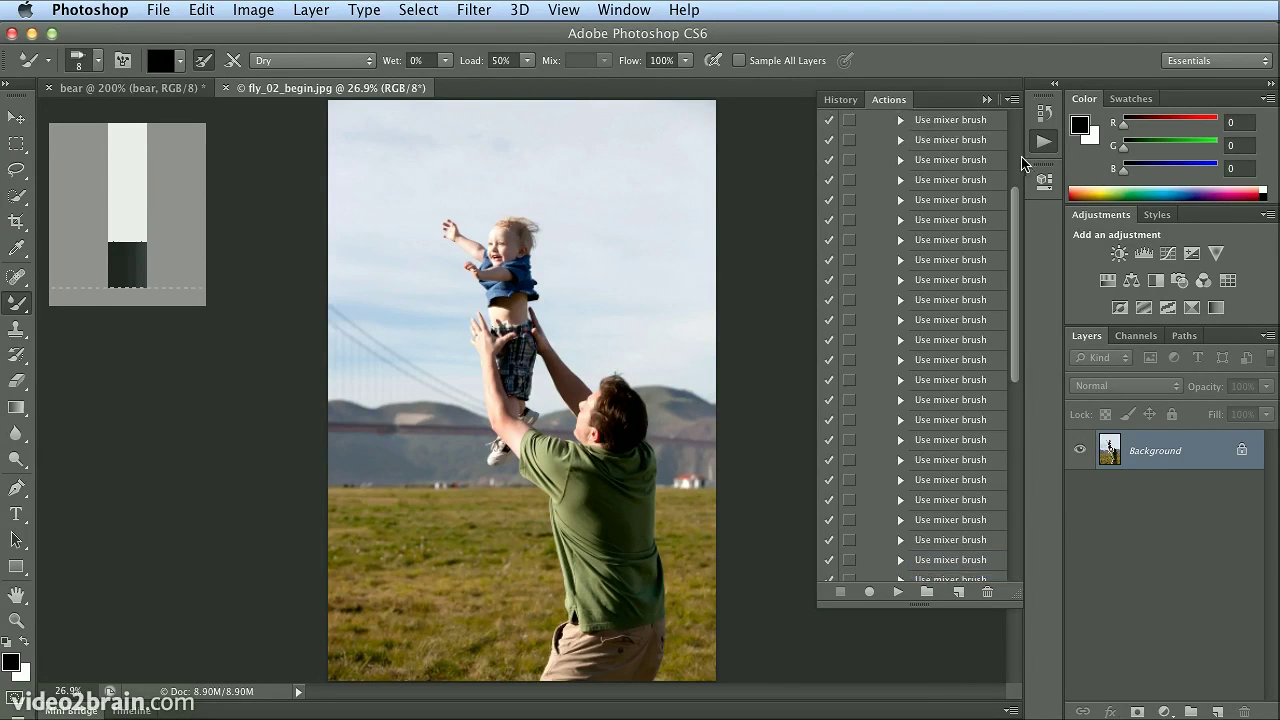
{"action": "scroll", "coordinate": [1022, 145], "scroll_direction": "up", "scroll_amount": 5}
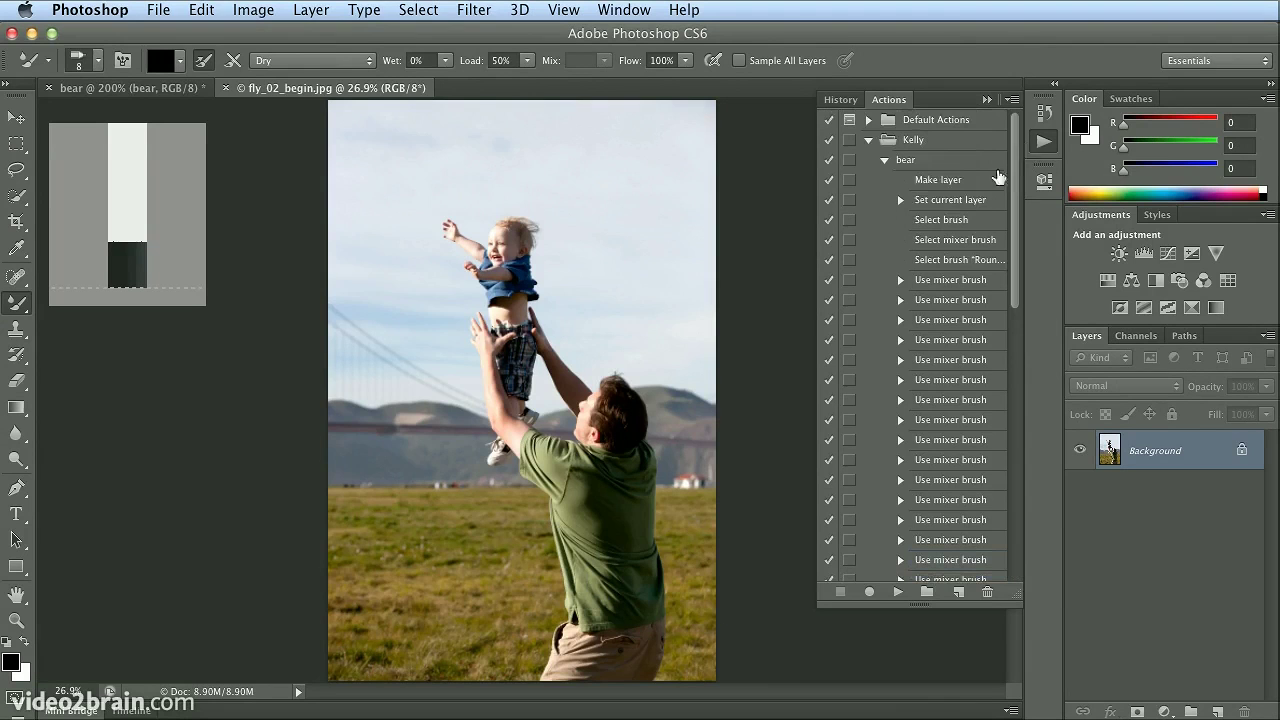
{"action": "left_click", "coordinate": [915, 161]}
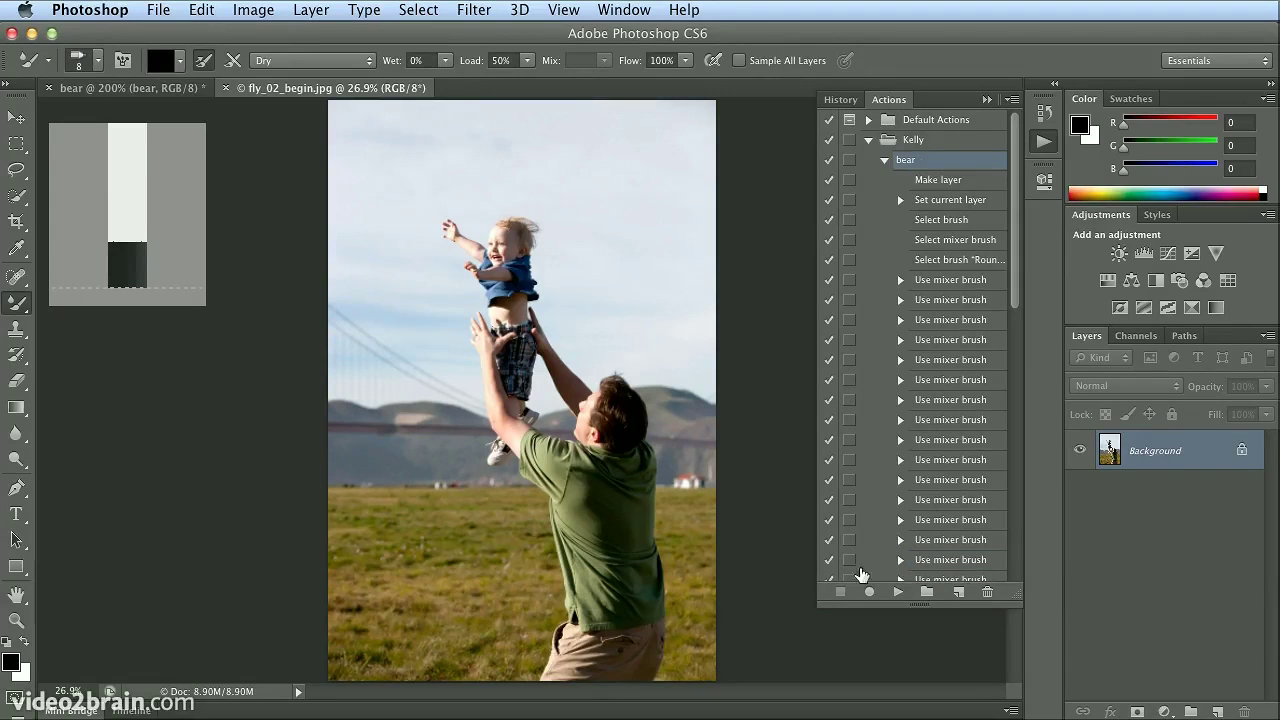
{"action": "left_click", "coordinate": [898, 593]}
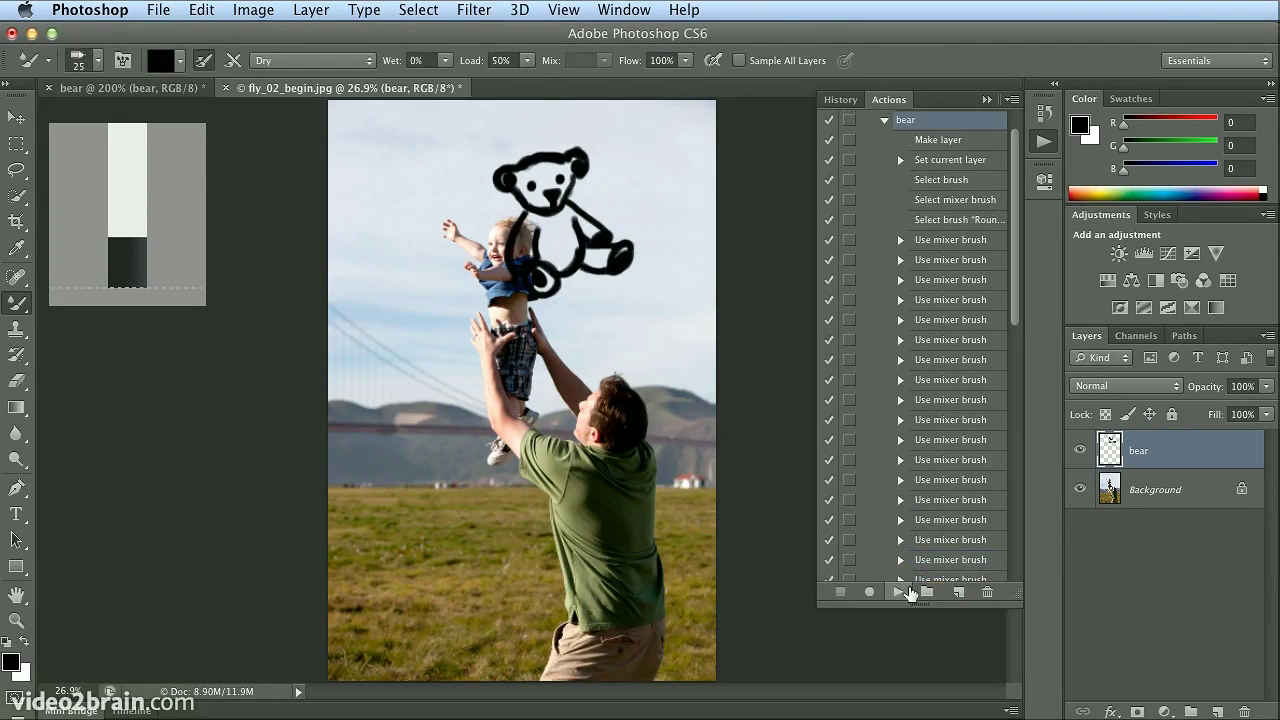
{"action": "left_click", "coordinate": [25, 120]}
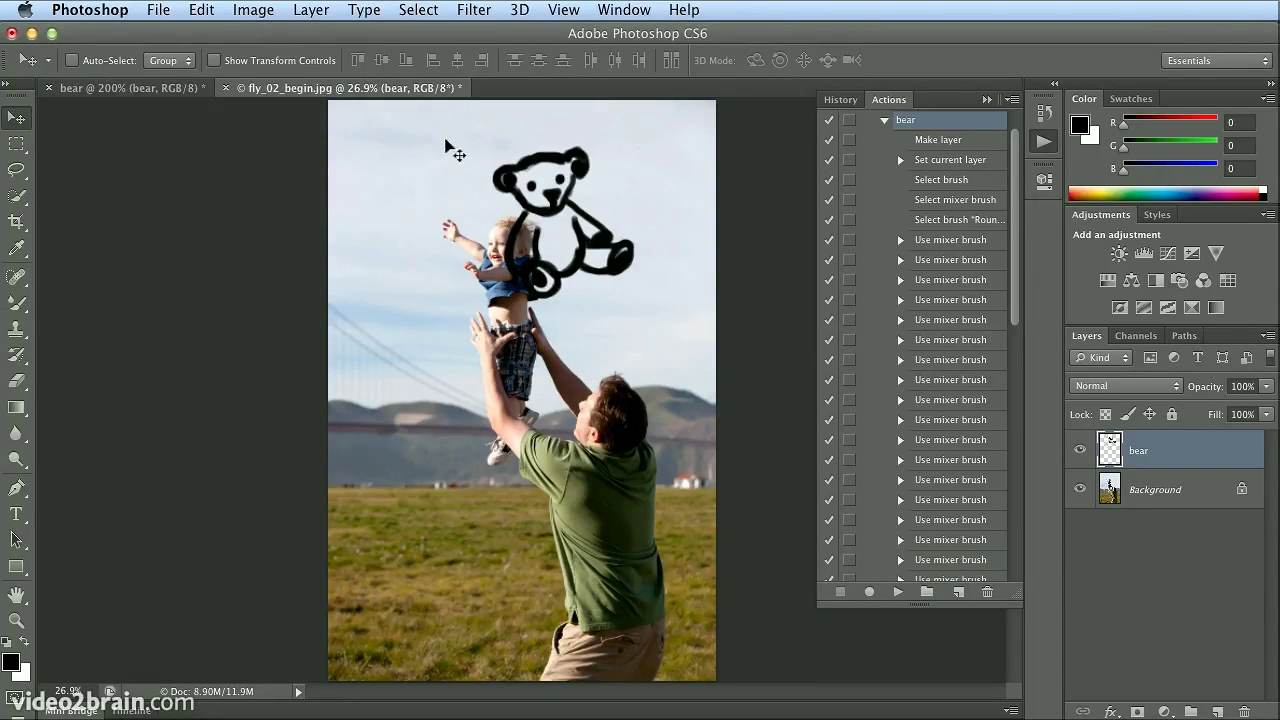
Move the bear to the upper left and shrink it to about two-thirds with Free Transform.
{"action": "left_click_drag", "start_coordinate": [548, 205], "coordinate": [394, 188]}
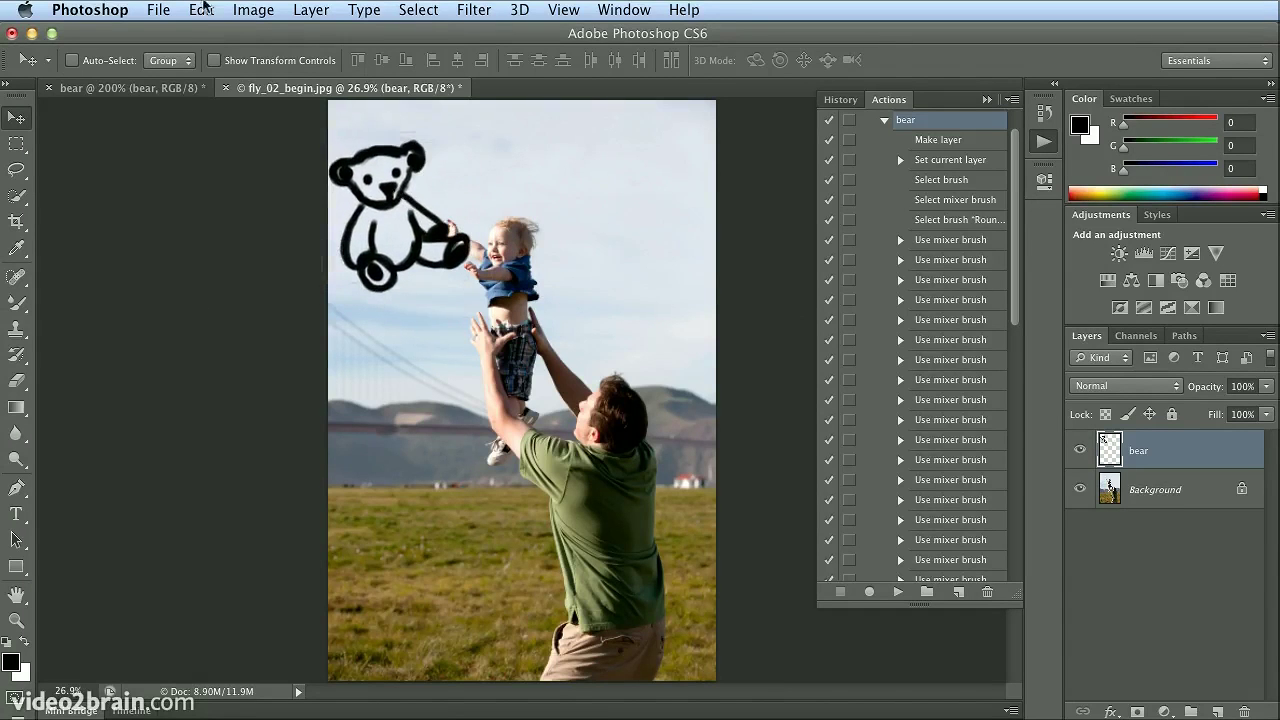
{"action": "left_click", "coordinate": [202, 9]}
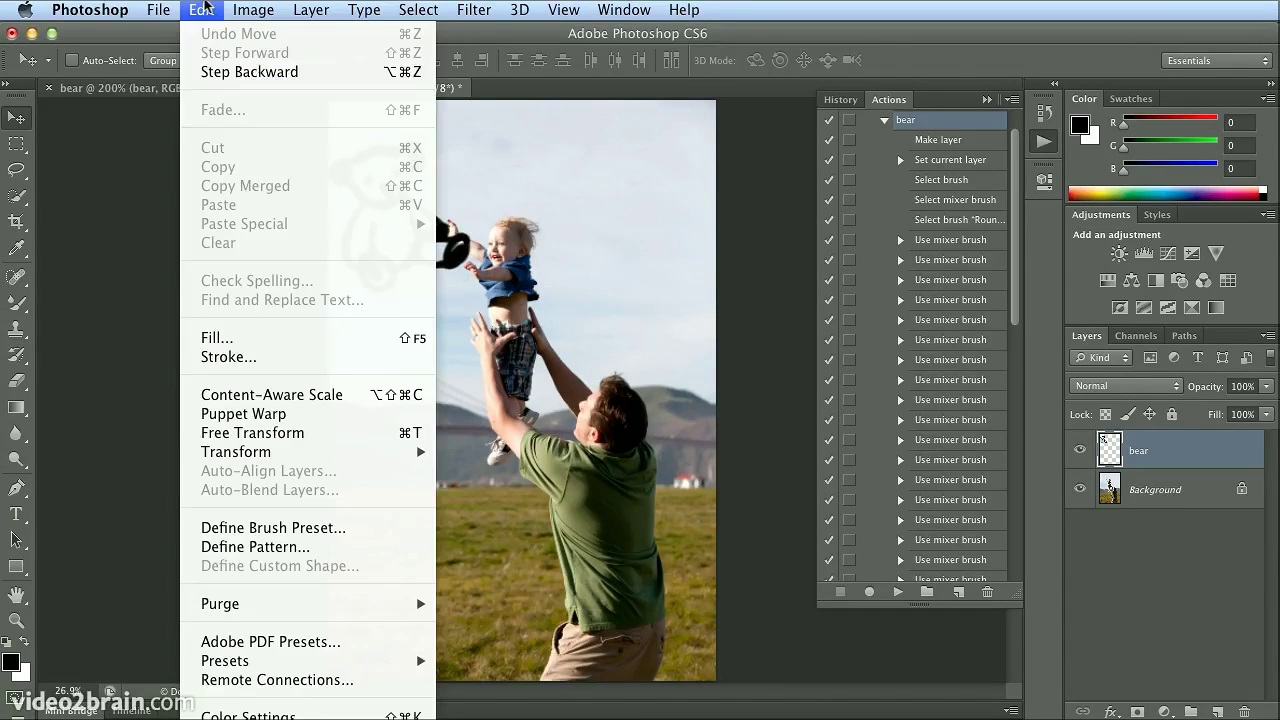
{"action": "left_click", "coordinate": [285, 434]}
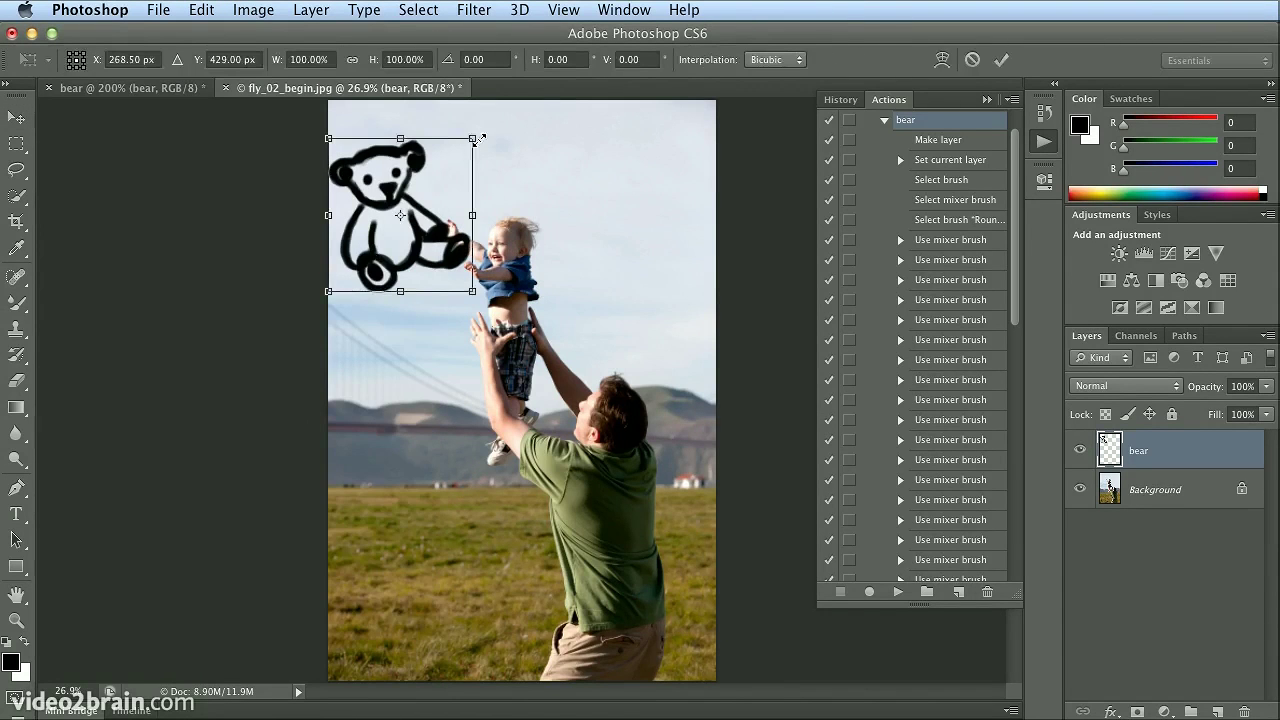
{"action": "left_click_drag", "start_coordinate": [474, 137], "coordinate": [399, 166]}
{"action": "key", "text": "Return"}
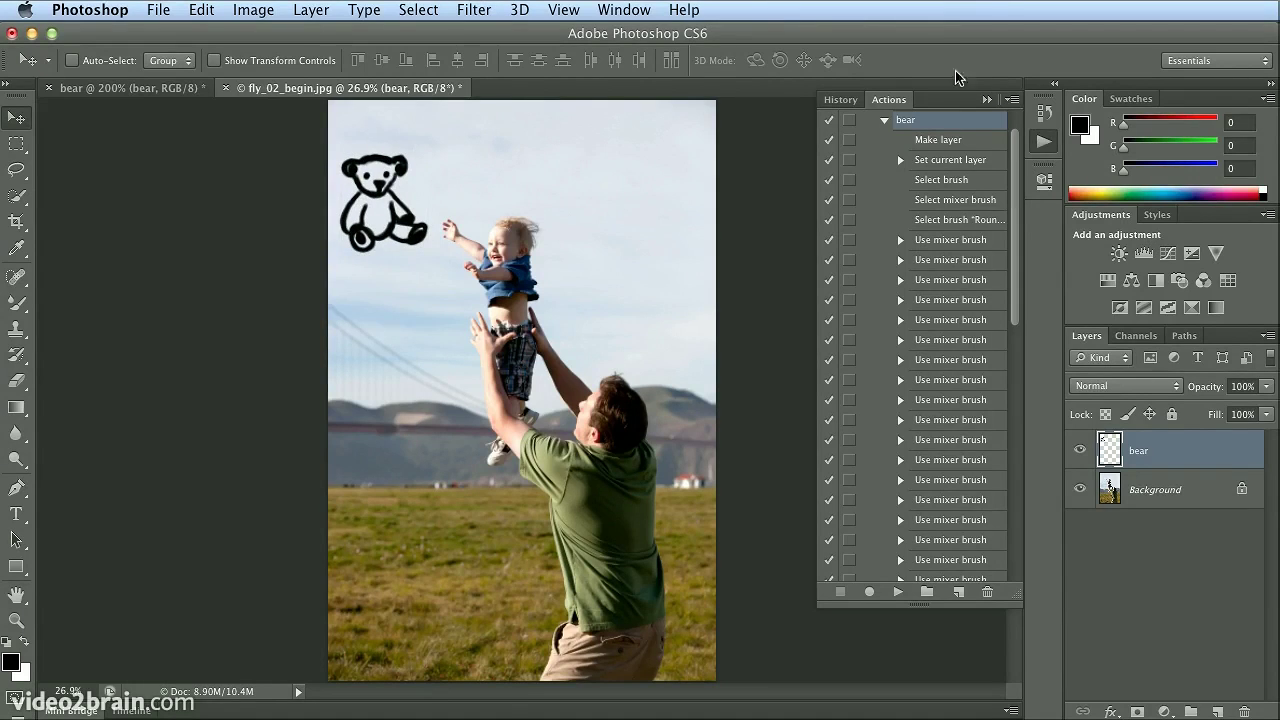
{"action": "left_click", "coordinate": [1011, 101]}
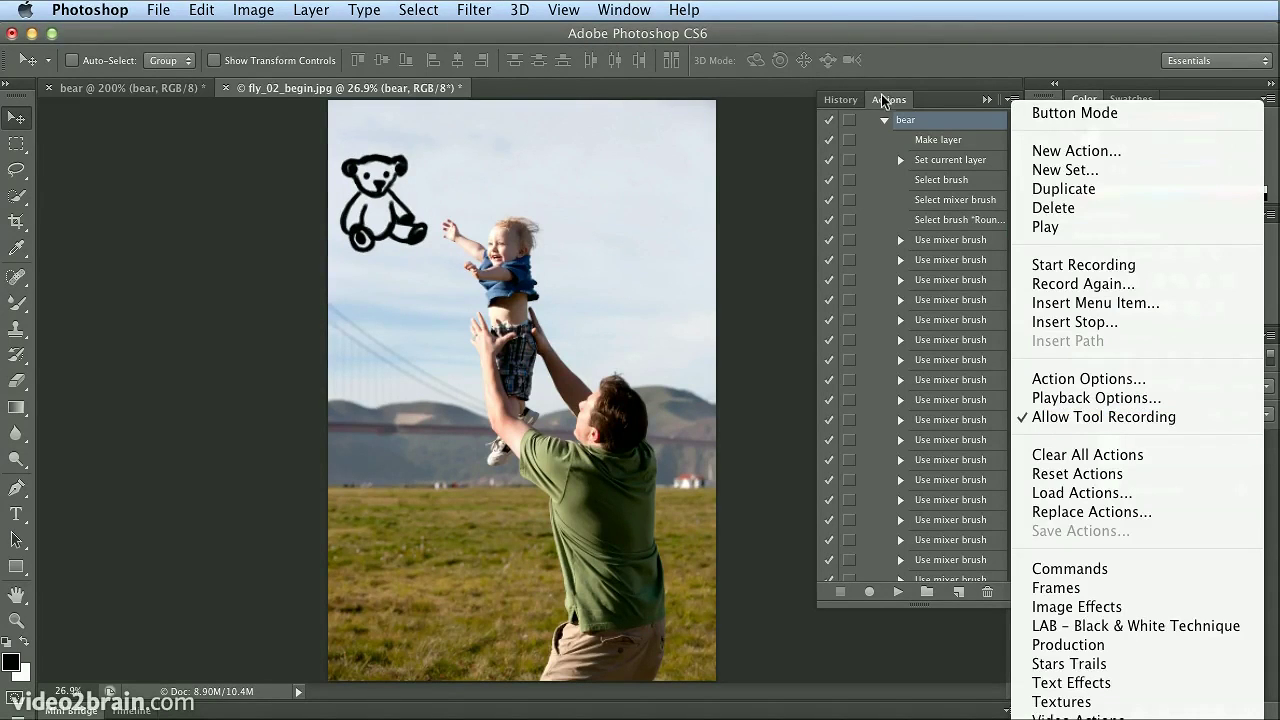
Dismiss the Actions options menu and expand Mini Bridge to show the 12_bonus thumbnails.
{"action": "left_click", "coordinate": [886, 105]}
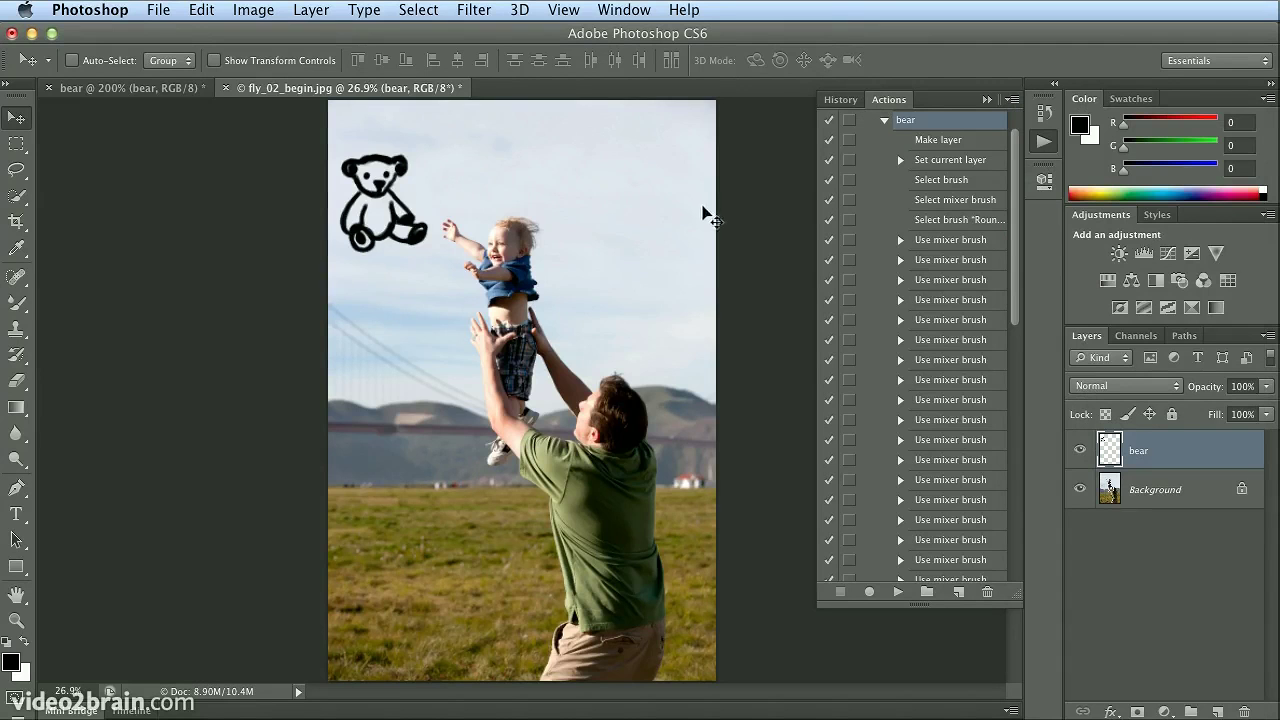
{"action": "left_click", "coordinate": [68, 711]}
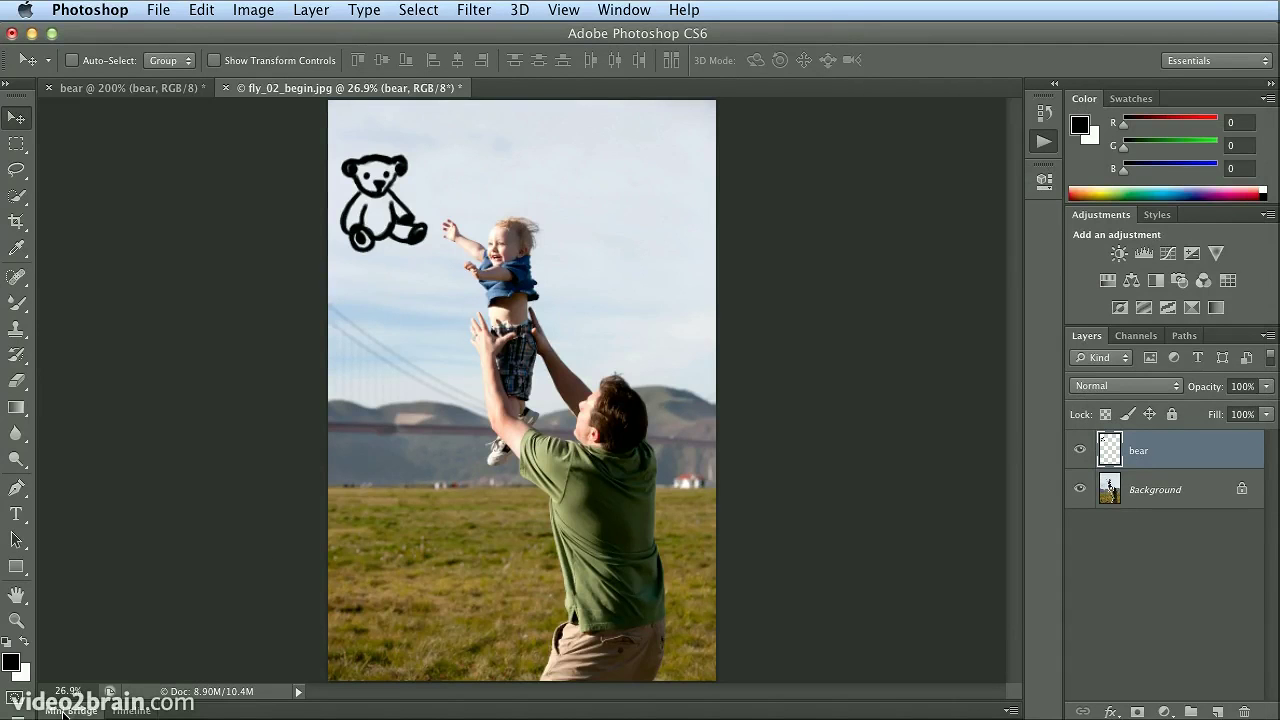
Open gloves_begin.tif from Mini Bridge, collapse the browser, and zoom in on the mittens.
{"action": "double_click", "coordinate": [940, 628]}
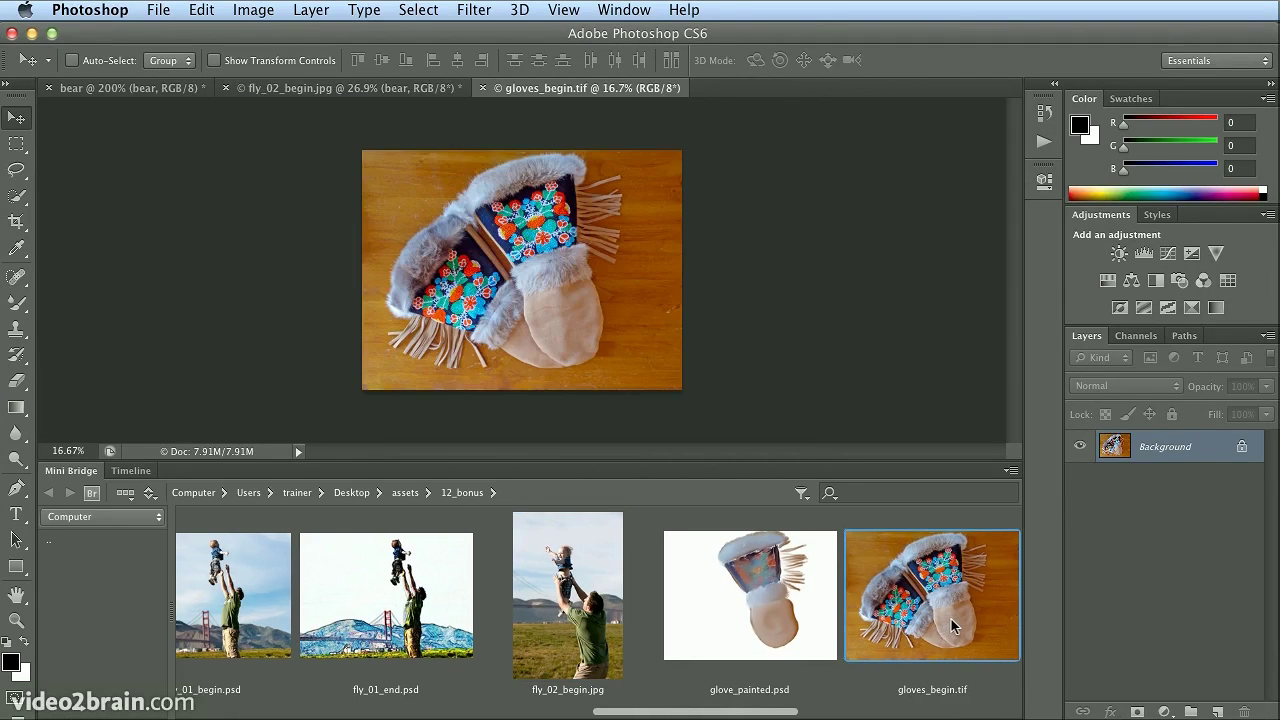
{"action": "left_click", "coordinate": [85, 476]}
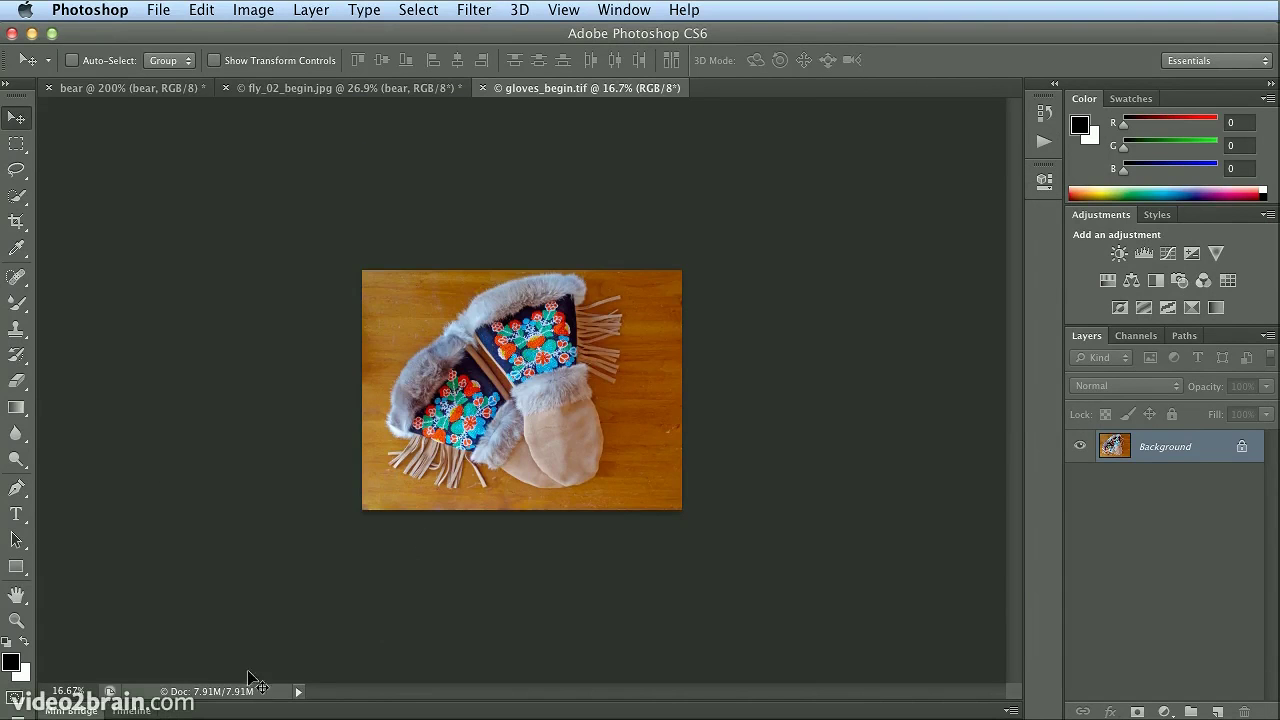
{"action": "key", "text": "super+plus"}
{"action": "key", "text": "super+plus"}
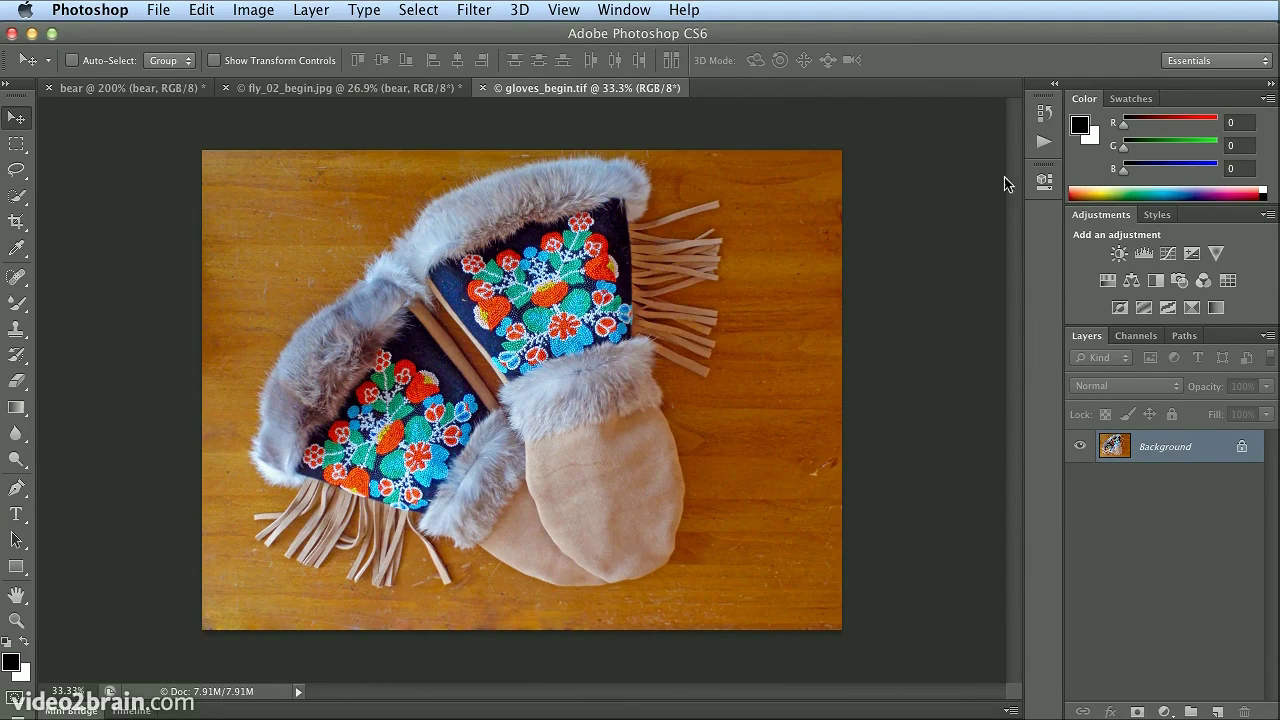
Create a new action named 'Astis Mittens' and start recording it.
{"action": "left_click", "coordinate": [1044, 141]}
{"action": "left_click", "coordinate": [958, 591]}
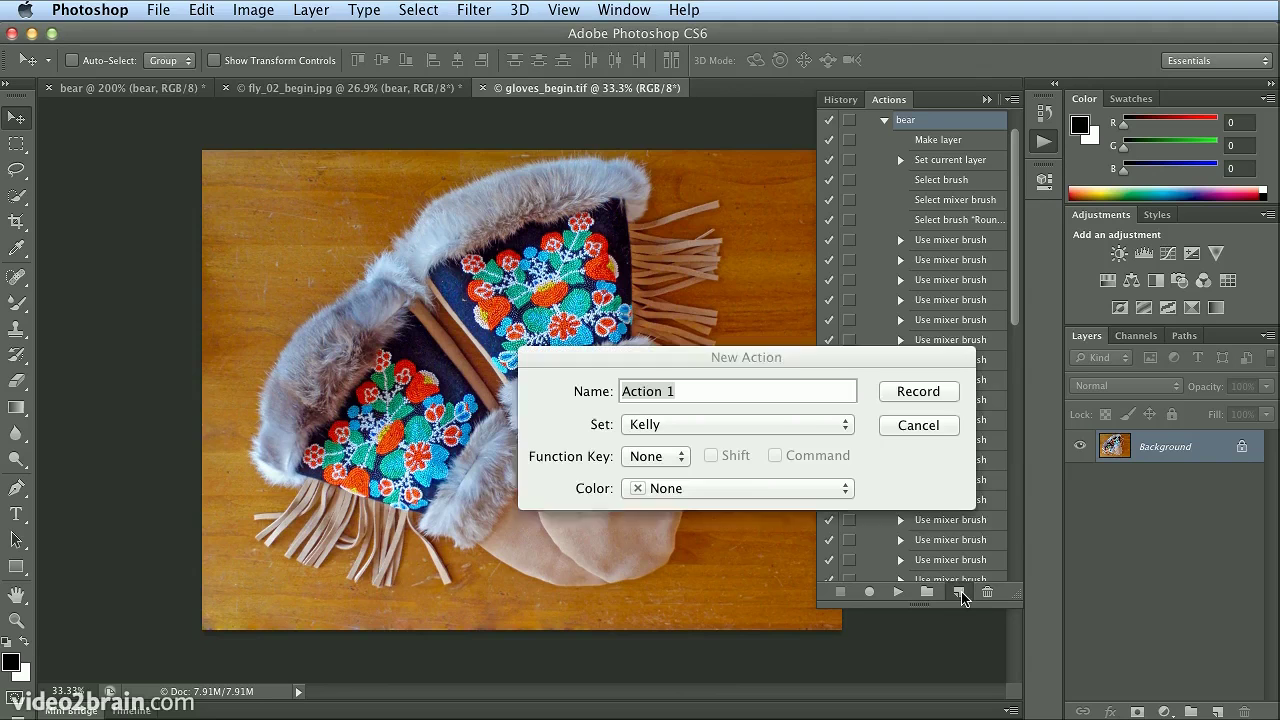
{"action": "type", "text": "Asi"}
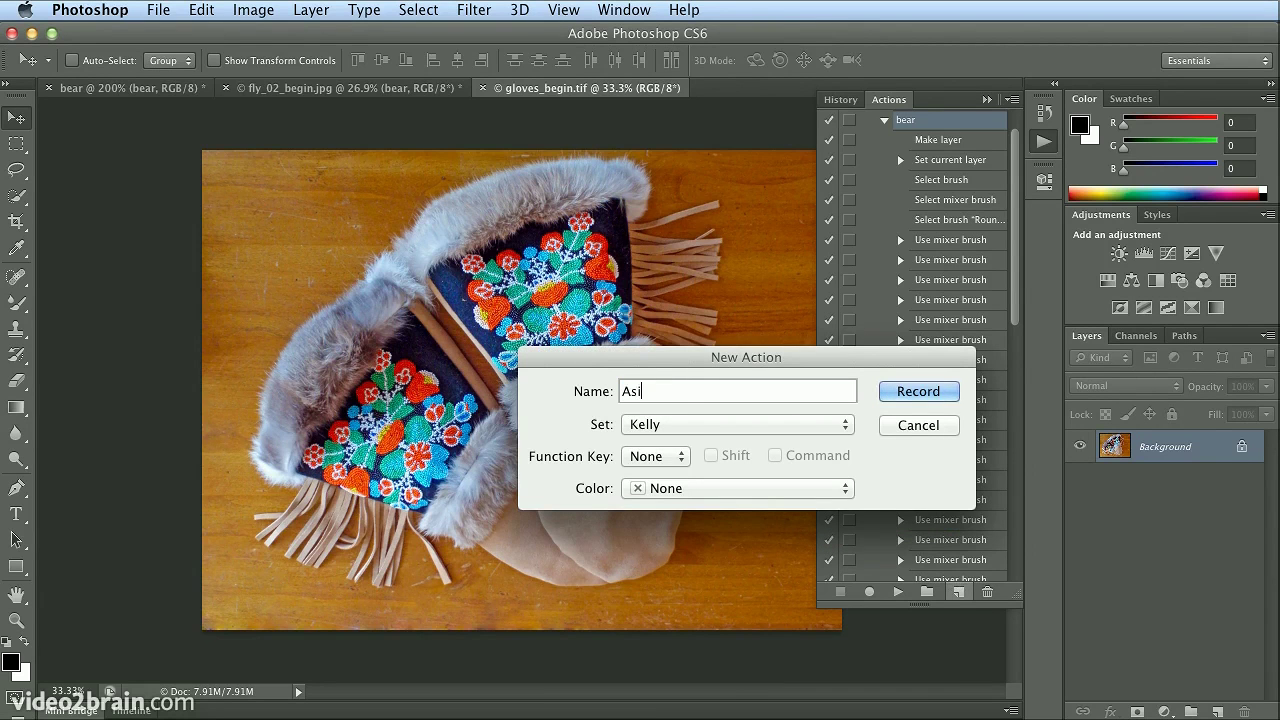
{"action": "key", "text": "BackSpace"}
{"action": "type", "text": "tis Mittens"}
{"action": "key", "text": "Return"}
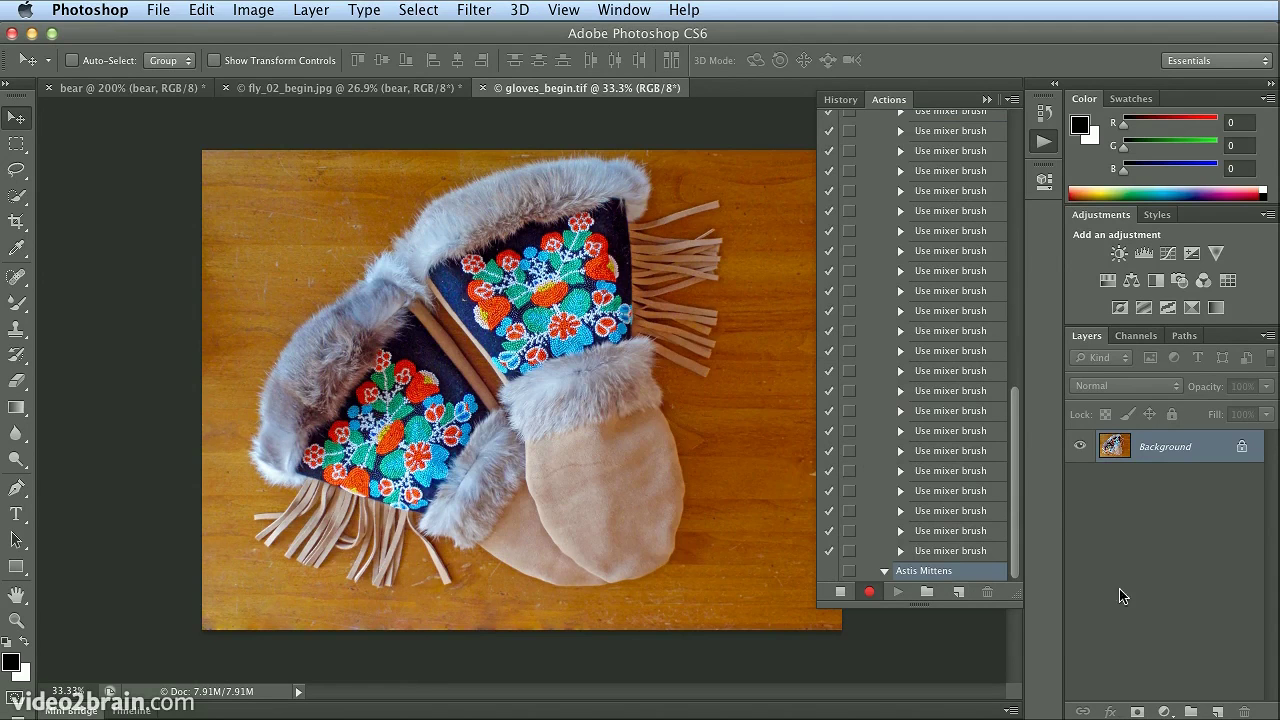
Add a new empty layer named 'glove'.
{"action": "left_click", "coordinate": [1217, 711]}
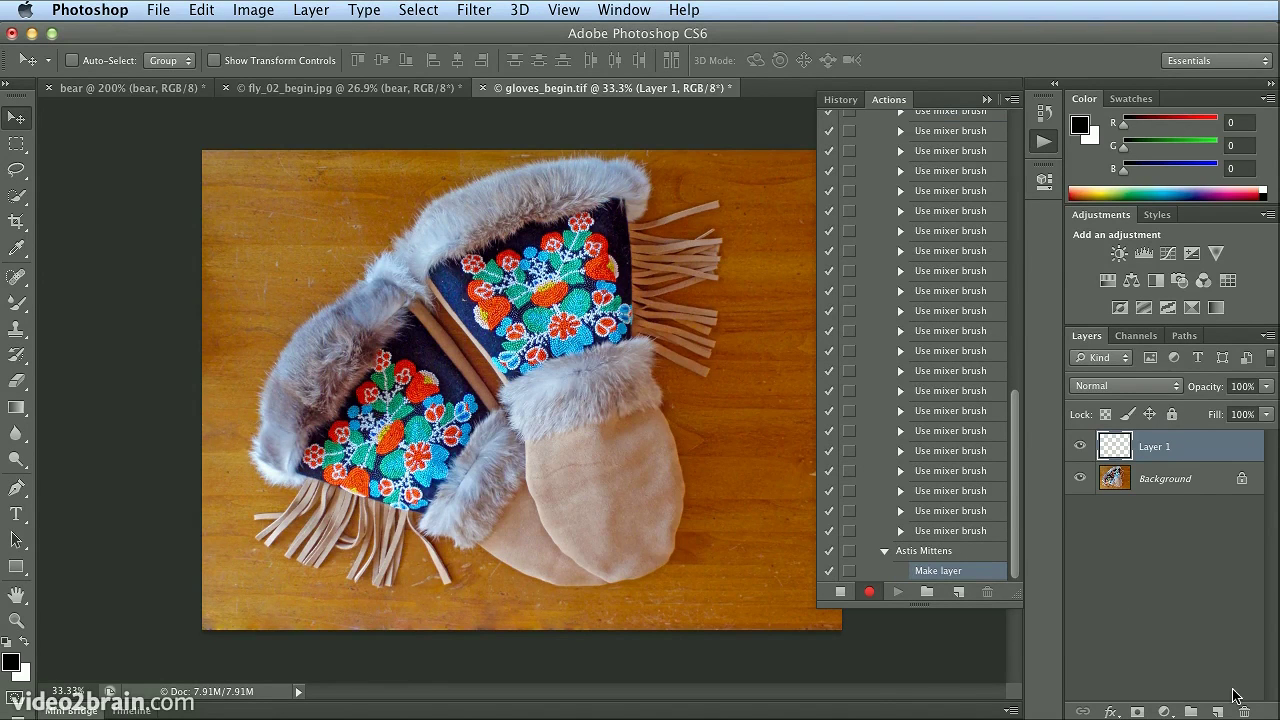
{"action": "double_click", "coordinate": [1155, 446]}
{"action": "type", "text": "glove"}
{"action": "key", "text": "Return"}
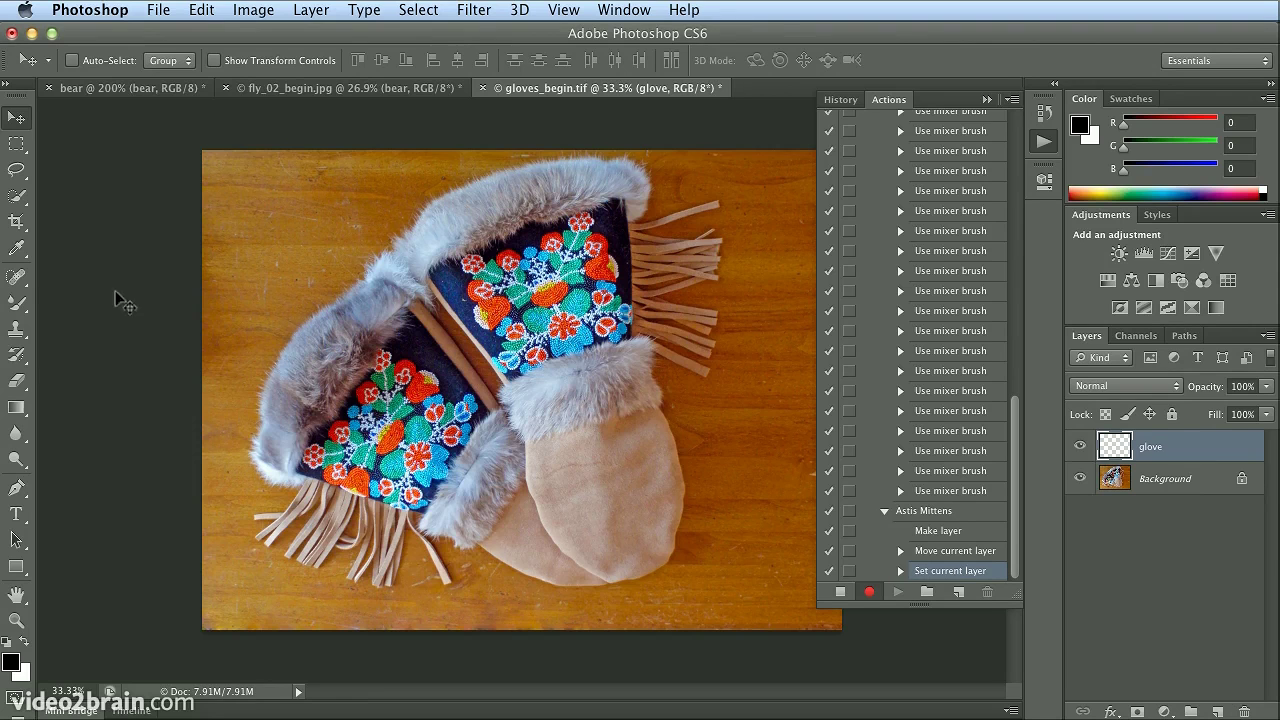
Switch to the Mixer Brush with a flat bristle tip and sample the light-blue fur colour.
{"action": "left_click", "coordinate": [25, 358]}
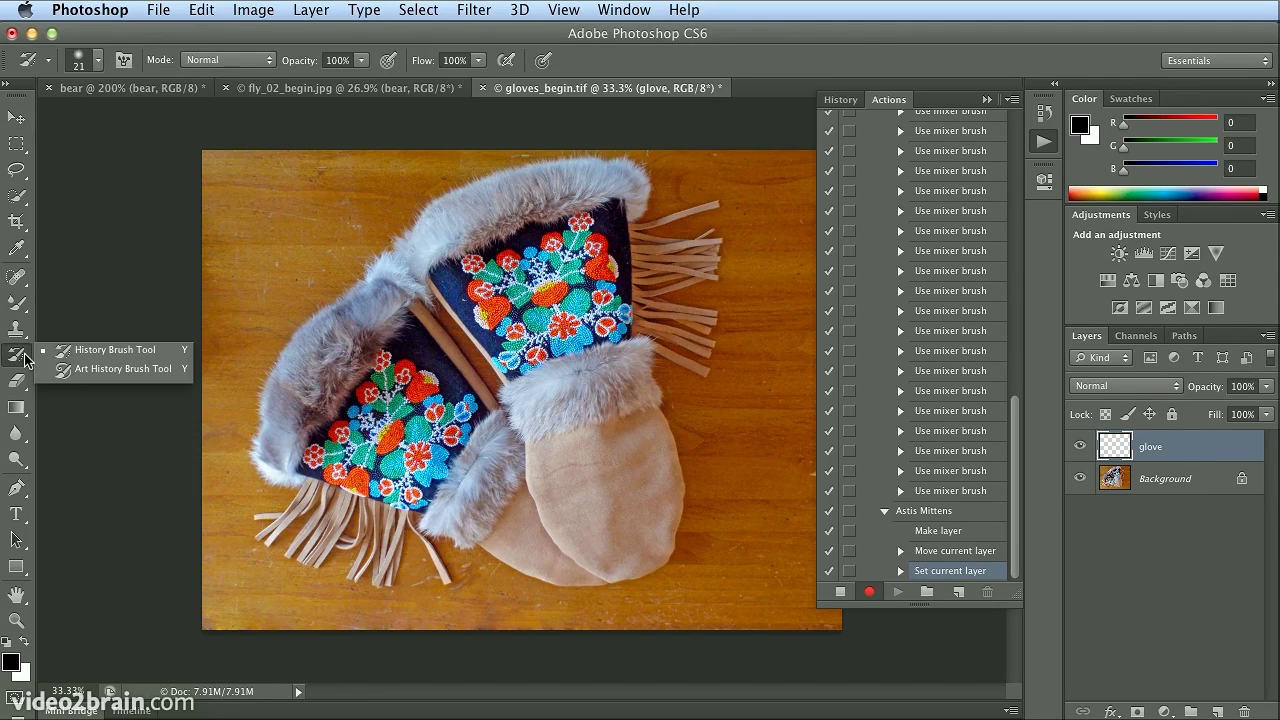
{"action": "left_click", "coordinate": [17, 302]}
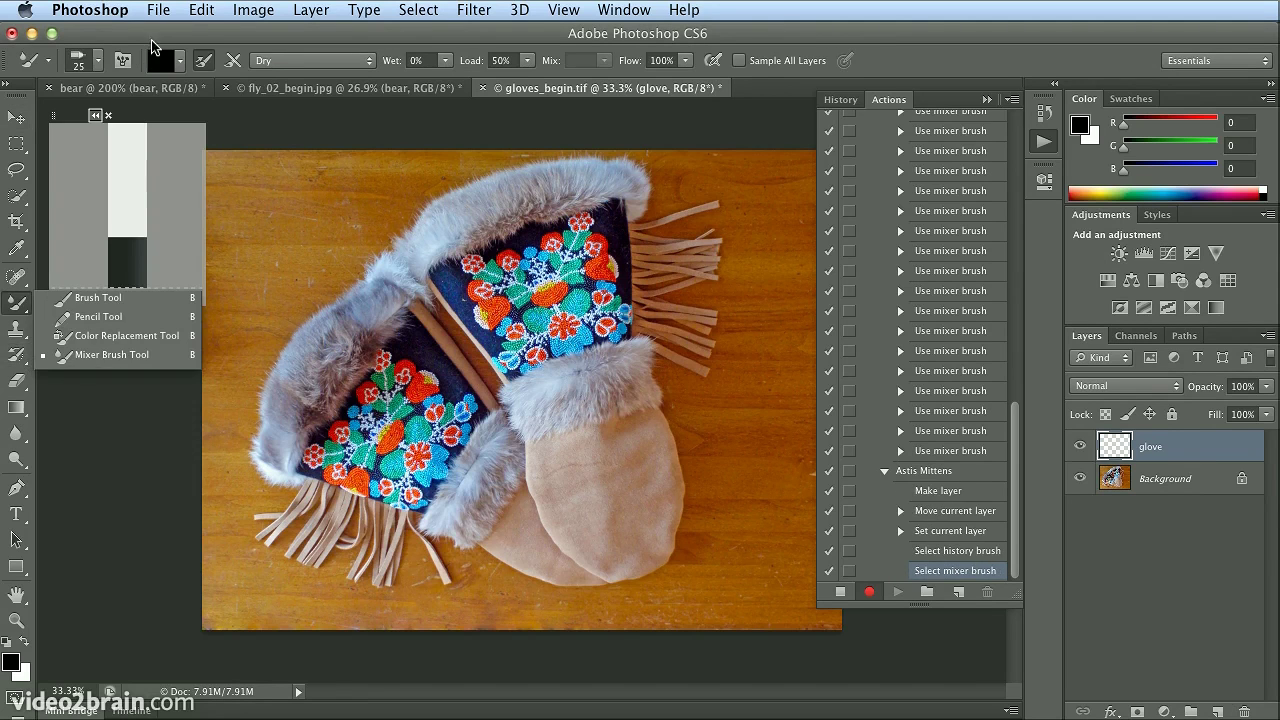
{"action": "left_click", "coordinate": [99, 61]}
{"action": "left_click", "coordinate": [133, 273]}
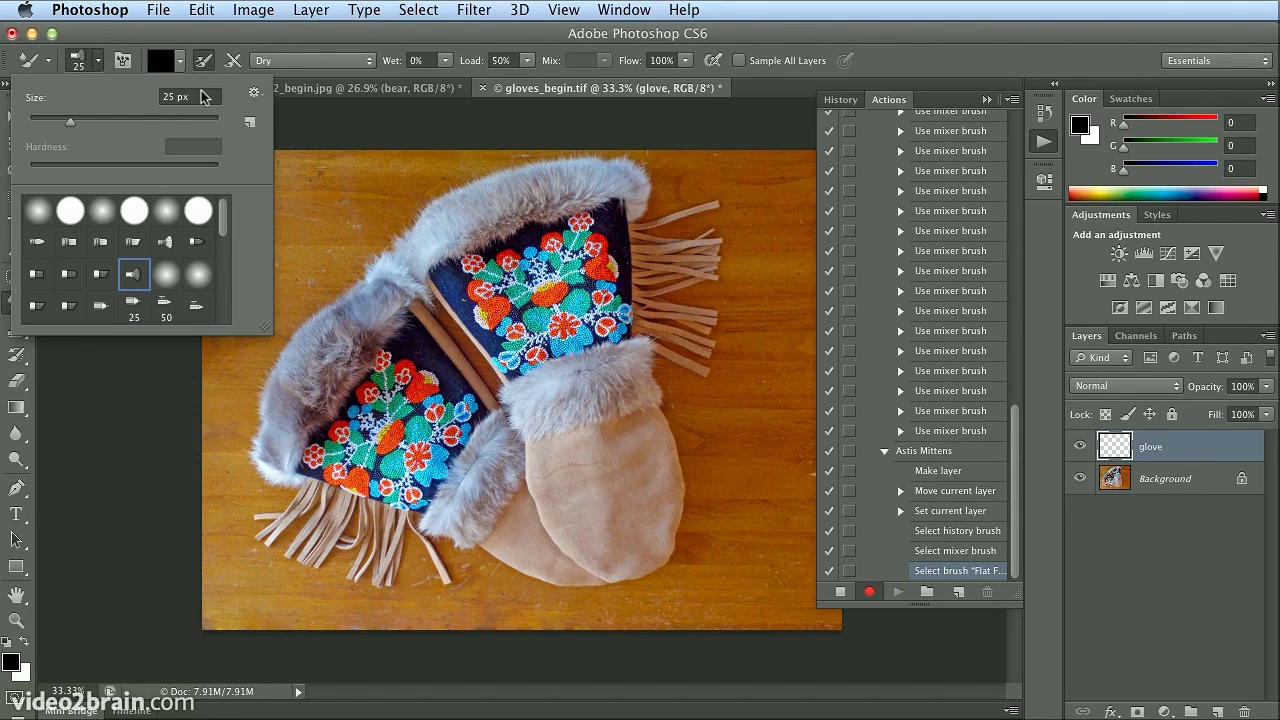
{"action": "left_click", "coordinate": [652, 35]}
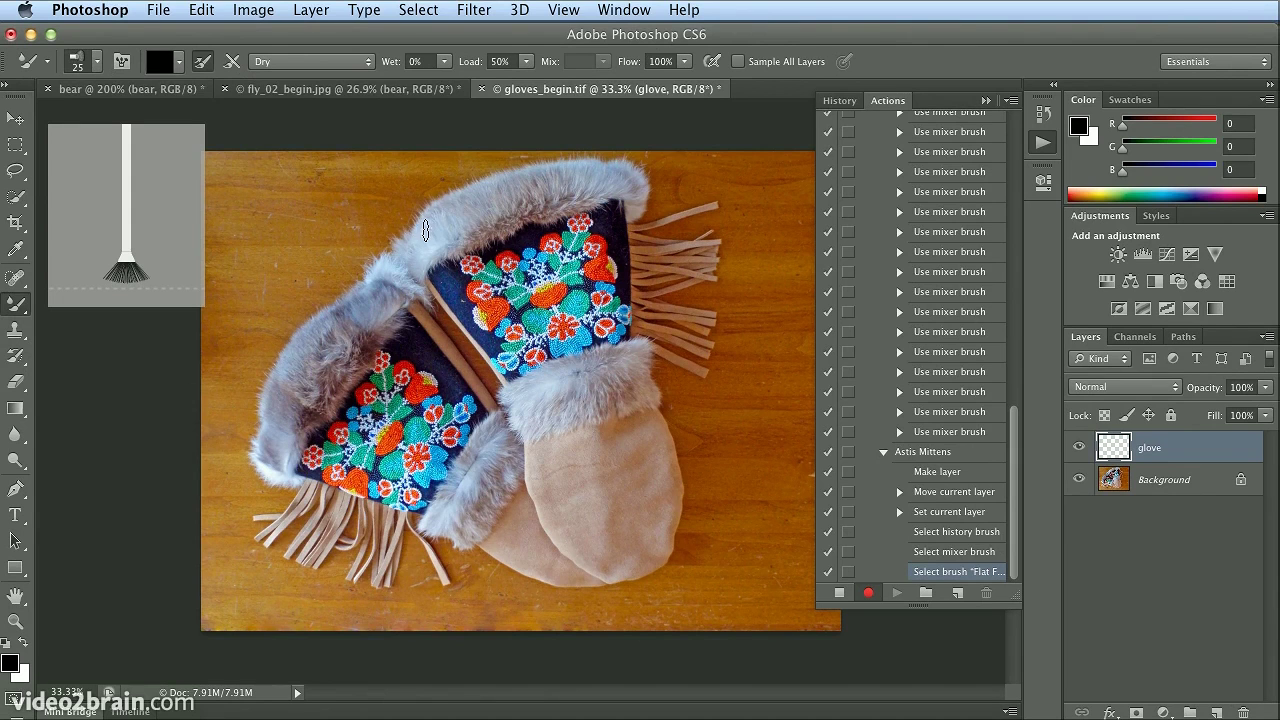
{"action": "left_click", "coordinate": [436, 234], "text": "alt"}
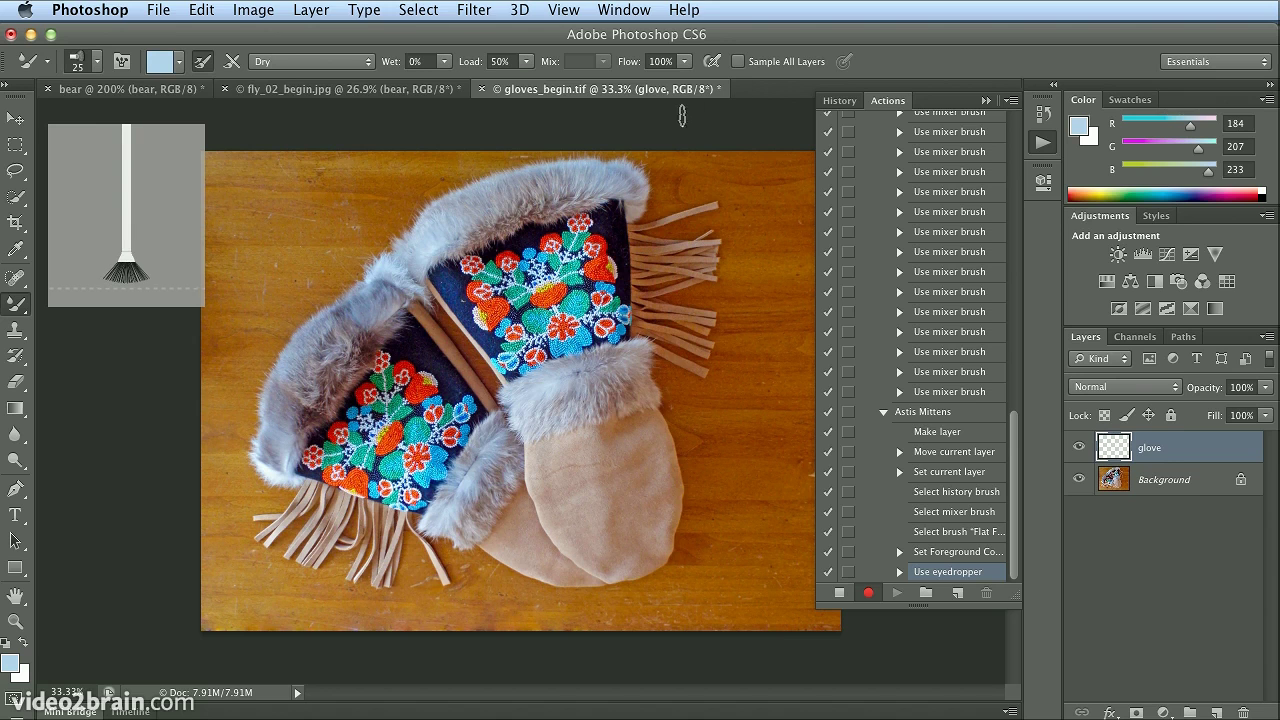
Set the brush to sample all layers and paint a light-blue stroke along the upper fur cuff.
{"action": "left_click", "coordinate": [739, 62]}
{"action": "left_click", "coordinate": [433, 240], "text": "alt"}
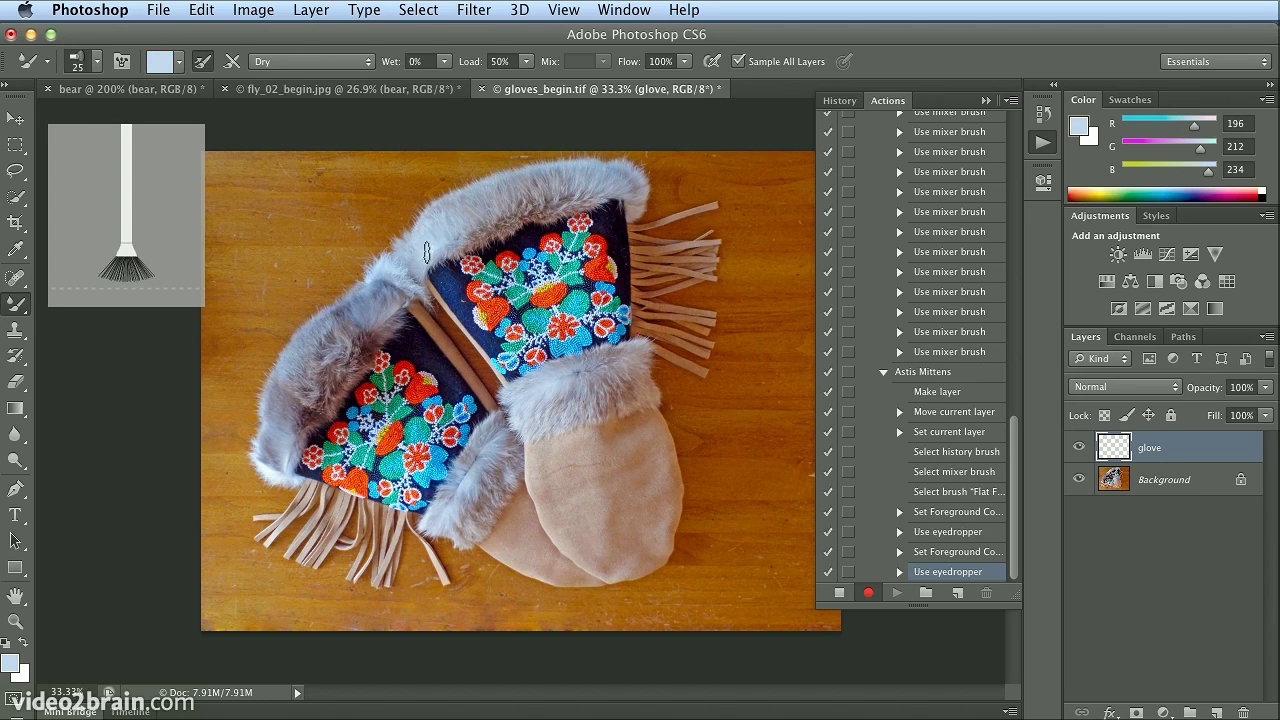
{"action": "mouse_move", "coordinate": [433, 240]}
{"action": "left_mouse_down"}
{"action": "mouse_move", "coordinate": [454, 217]}
{"action": "mouse_move", "coordinate": [481, 225]}
{"action": "mouse_move", "coordinate": [509, 195]}
{"action": "mouse_move", "coordinate": [569, 177]}
{"action": "left_mouse_up"}
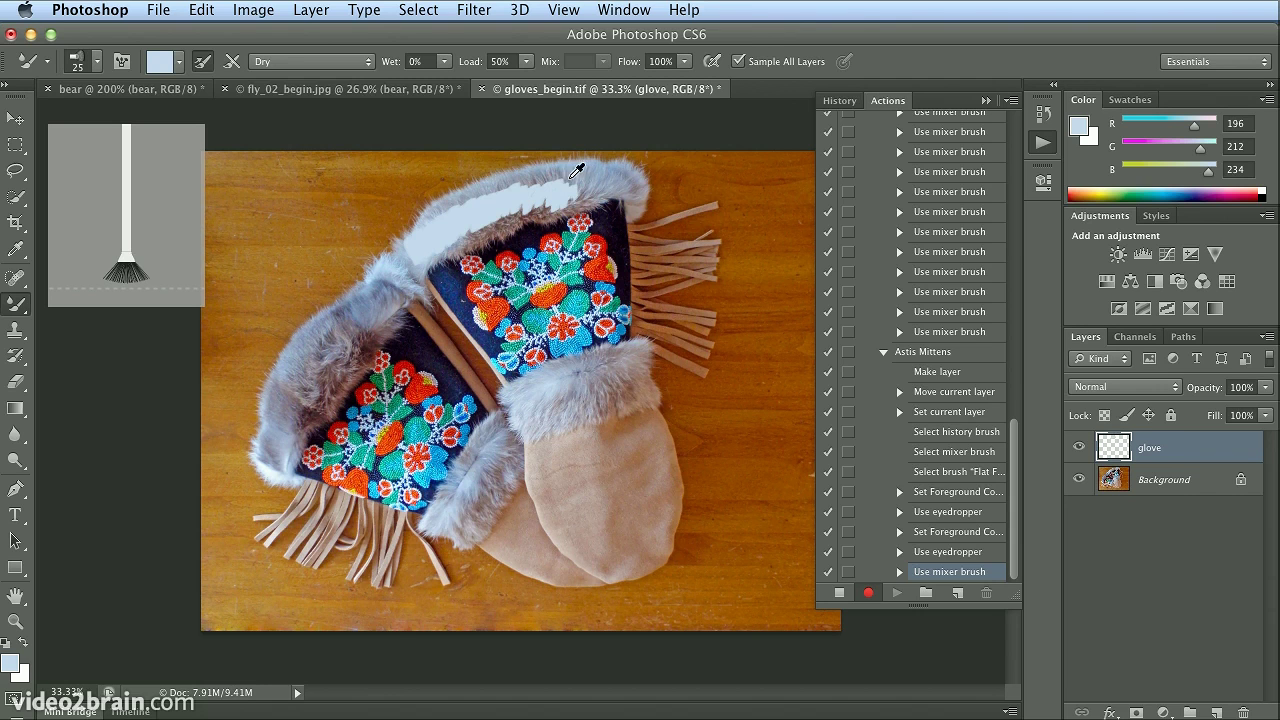
Sample the brown suede, blue-grey fur, cuff brown and finally dark beadwork colours.
{"action": "left_click", "coordinate": [612, 373], "text": "alt"}
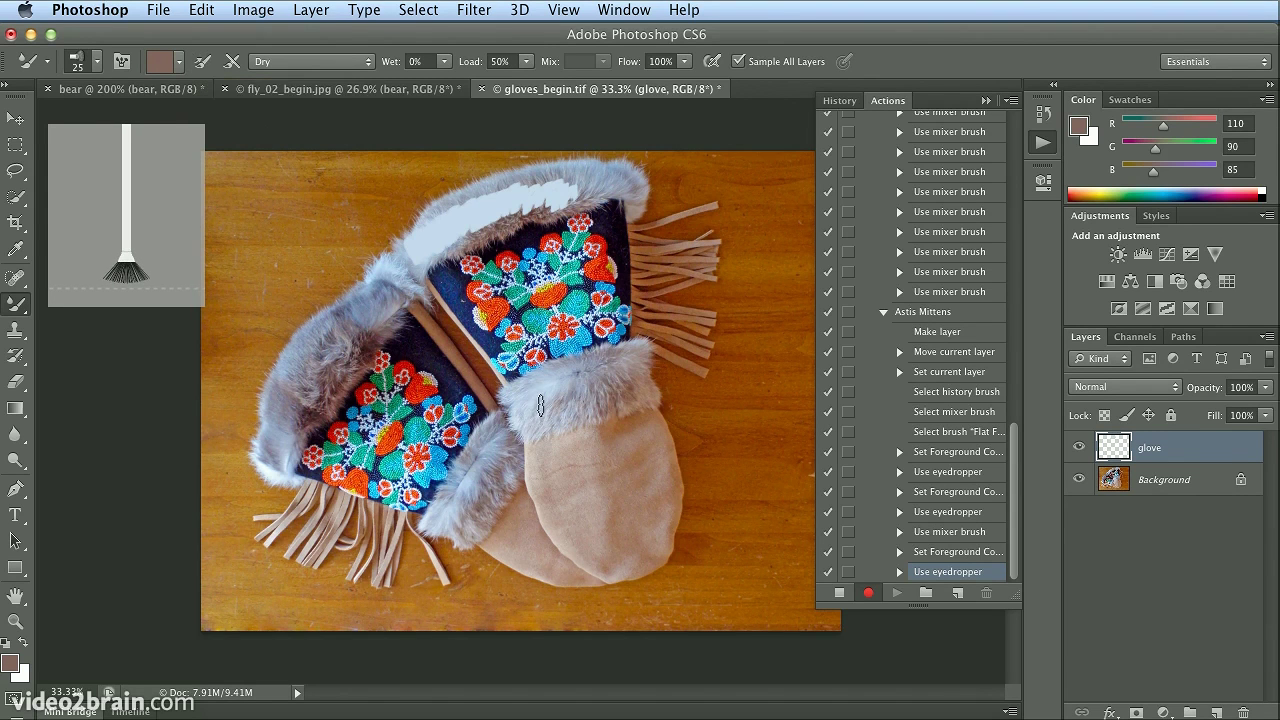
{"action": "left_click", "coordinate": [542, 408], "text": "alt"}
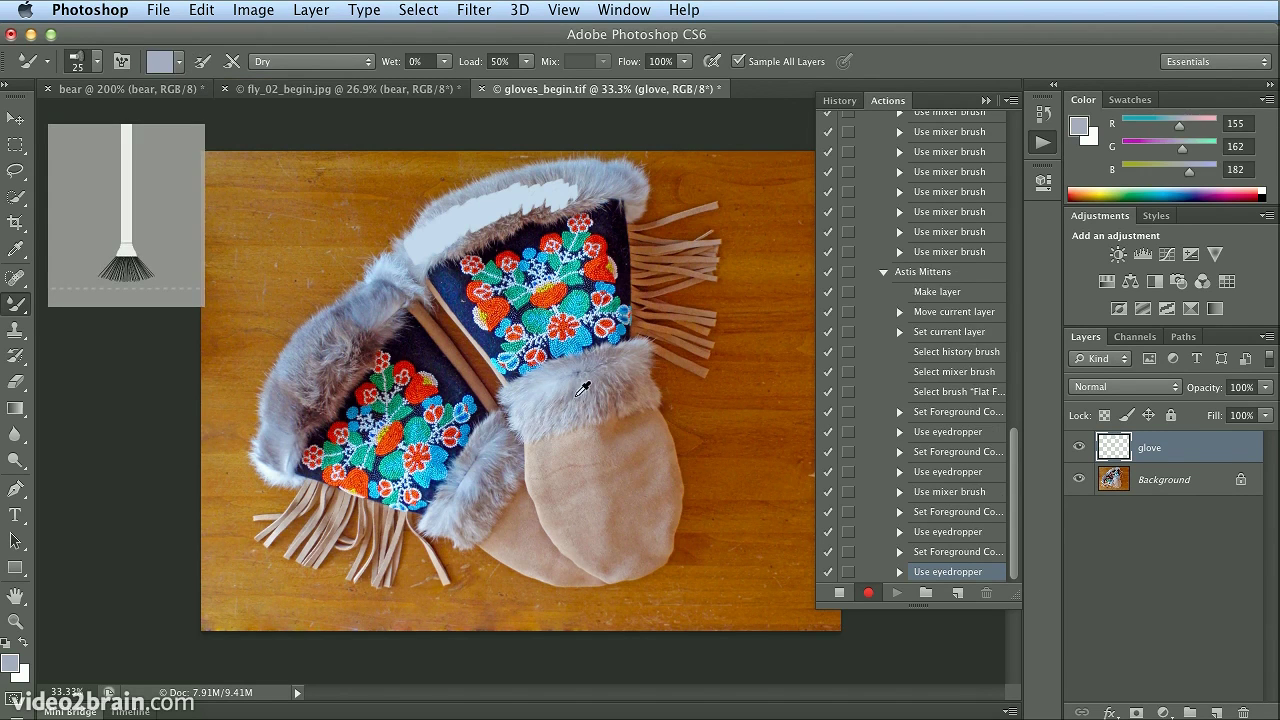
{"action": "left_click", "coordinate": [575, 397], "text": "alt"}
{"action": "left_click", "coordinate": [626, 384], "text": "alt"}
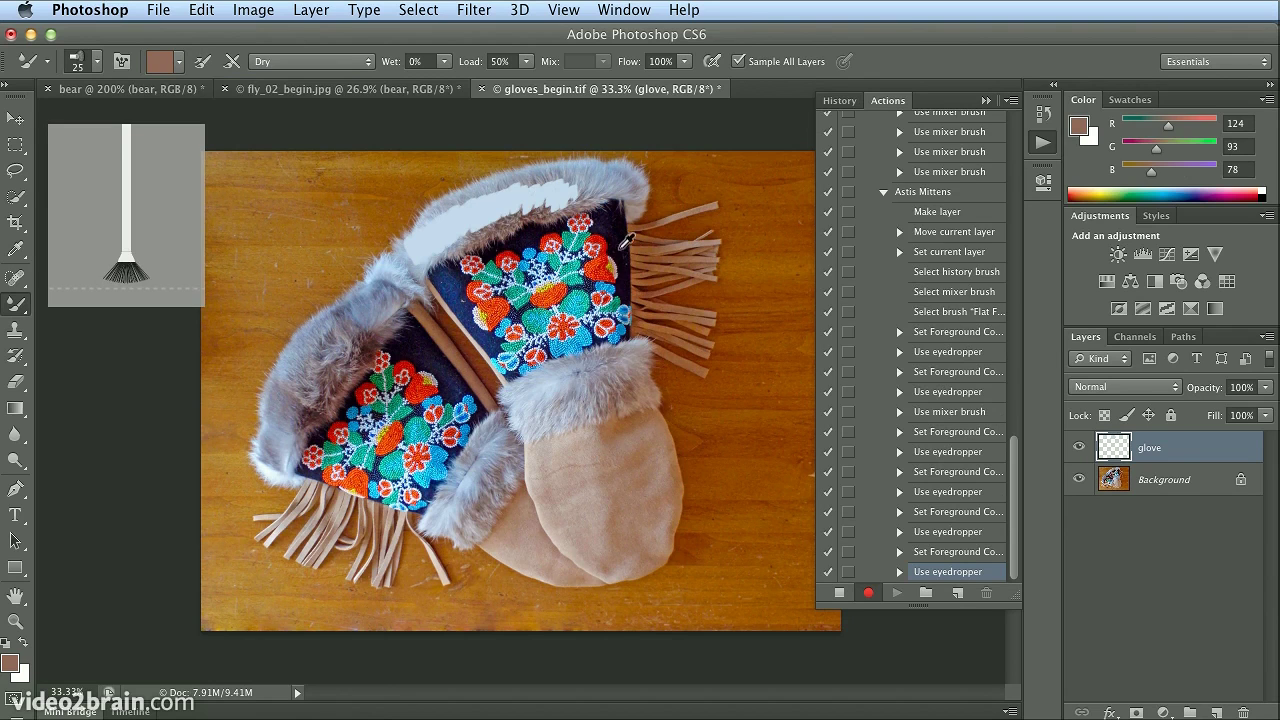
{"action": "left_click", "coordinate": [618, 248], "text": "alt"}
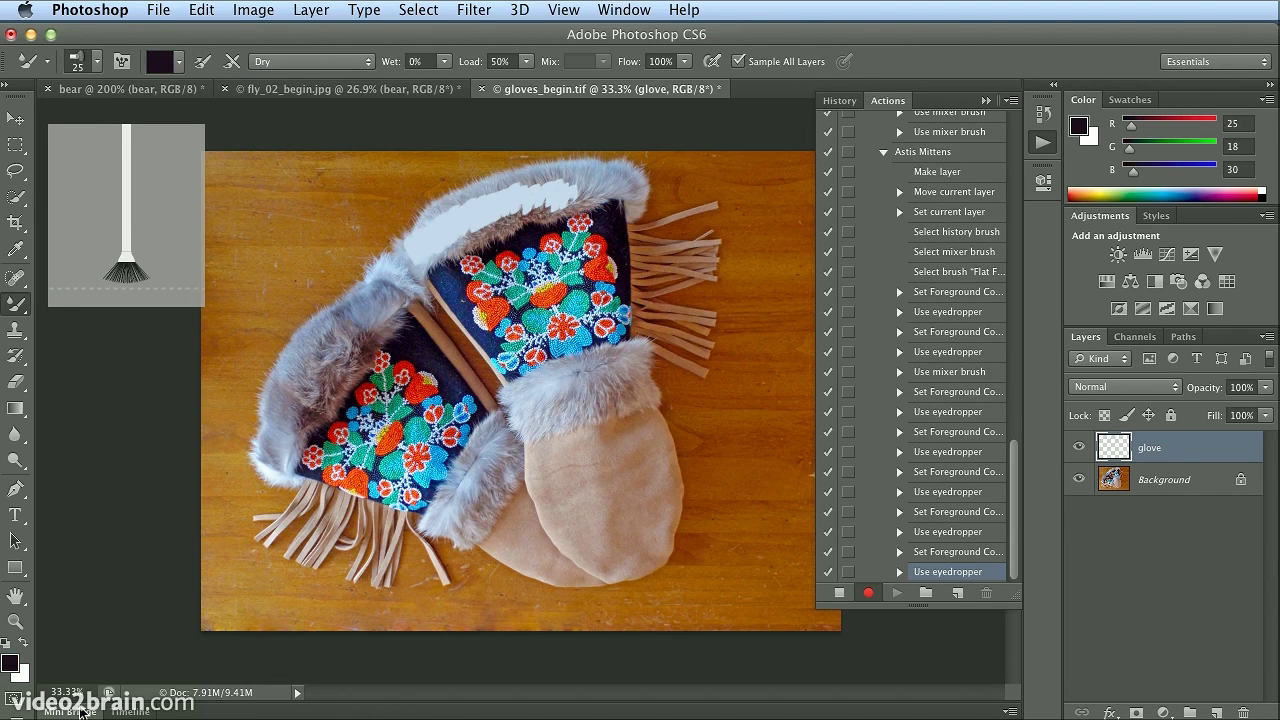
Open glove_painted.psd from Mini Bridge, collapse the browser, and fit the image on screen.
{"action": "left_click", "coordinate": [92, 712]}
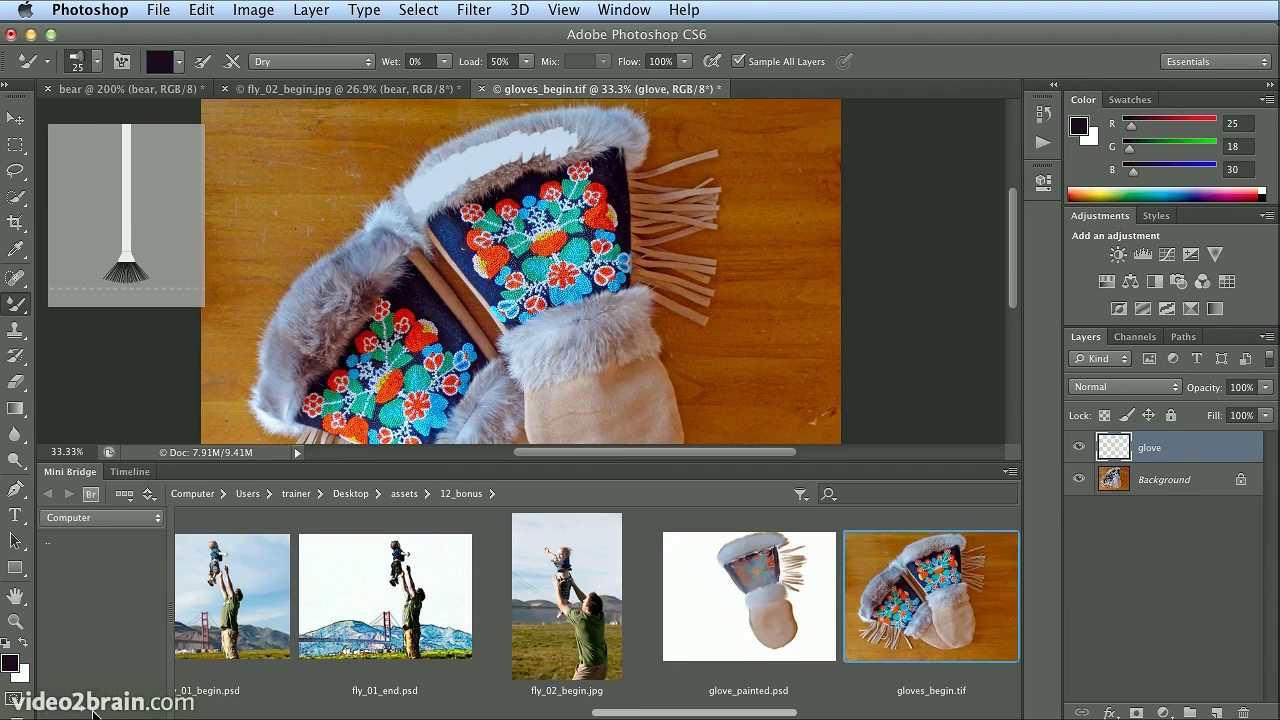
{"action": "left_click", "coordinate": [729, 576]}
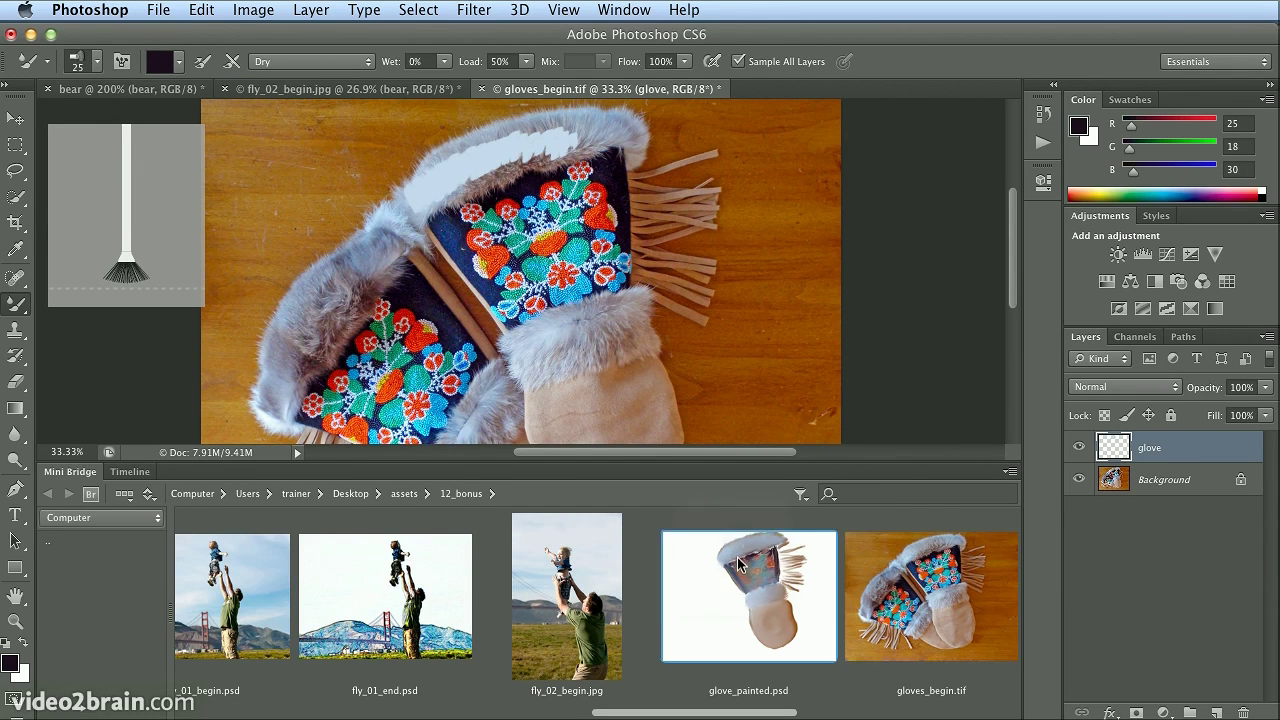
{"action": "mouse_move", "coordinate": [746, 577]}
{"action": "left_mouse_down"}
{"action": "mouse_move", "coordinate": [747, 564]}
{"action": "mouse_move", "coordinate": [741, 583]}
{"action": "mouse_move", "coordinate": [760, 568]}
{"action": "left_mouse_up"}
{"action": "double_click", "coordinate": [760, 568]}
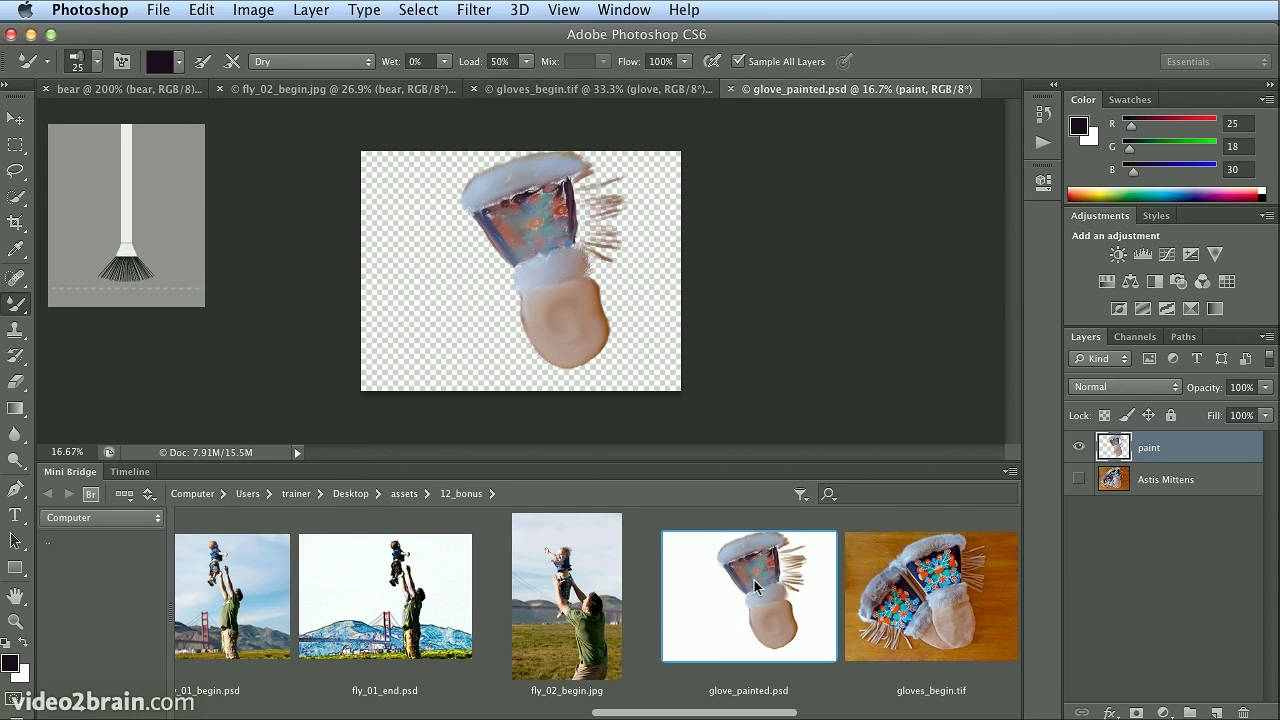
{"action": "double_click", "coordinate": [85, 474]}
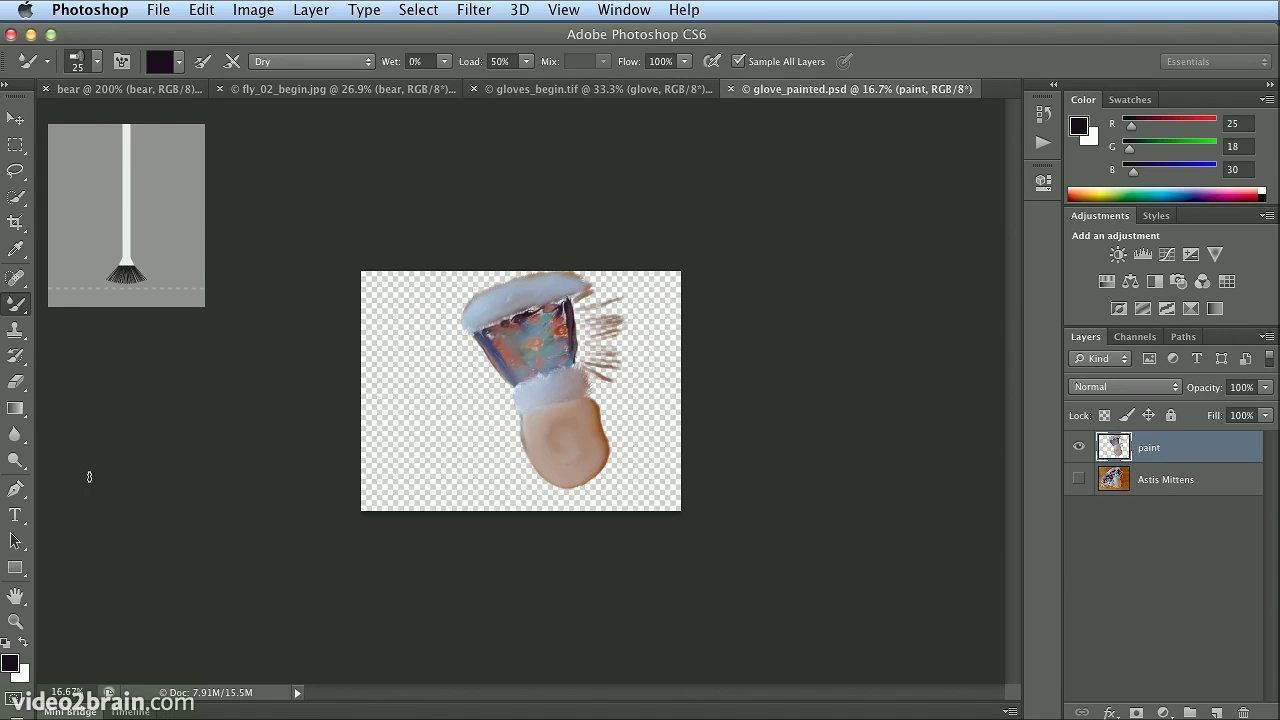
{"action": "key", "text": "super+0"}
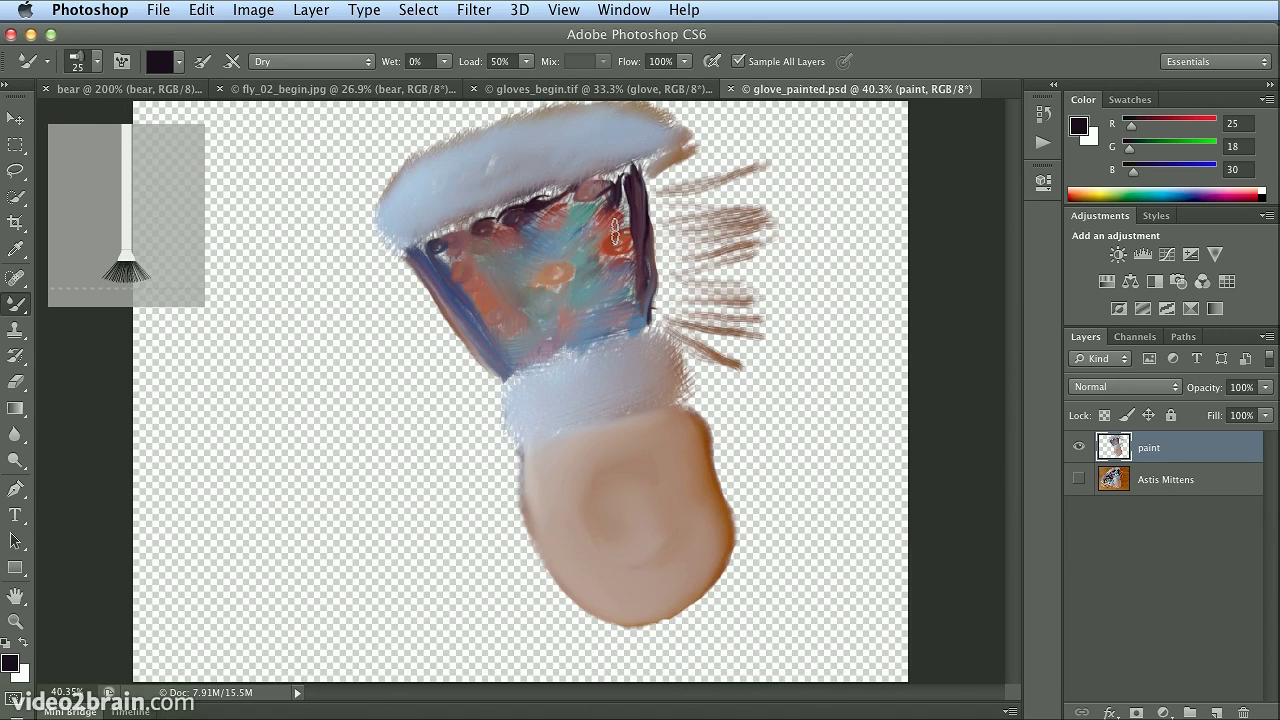
Toggle the Astis Mittens layer to compare, leaving it visible under the paint.
{"action": "left_click", "coordinate": [1082, 484]}
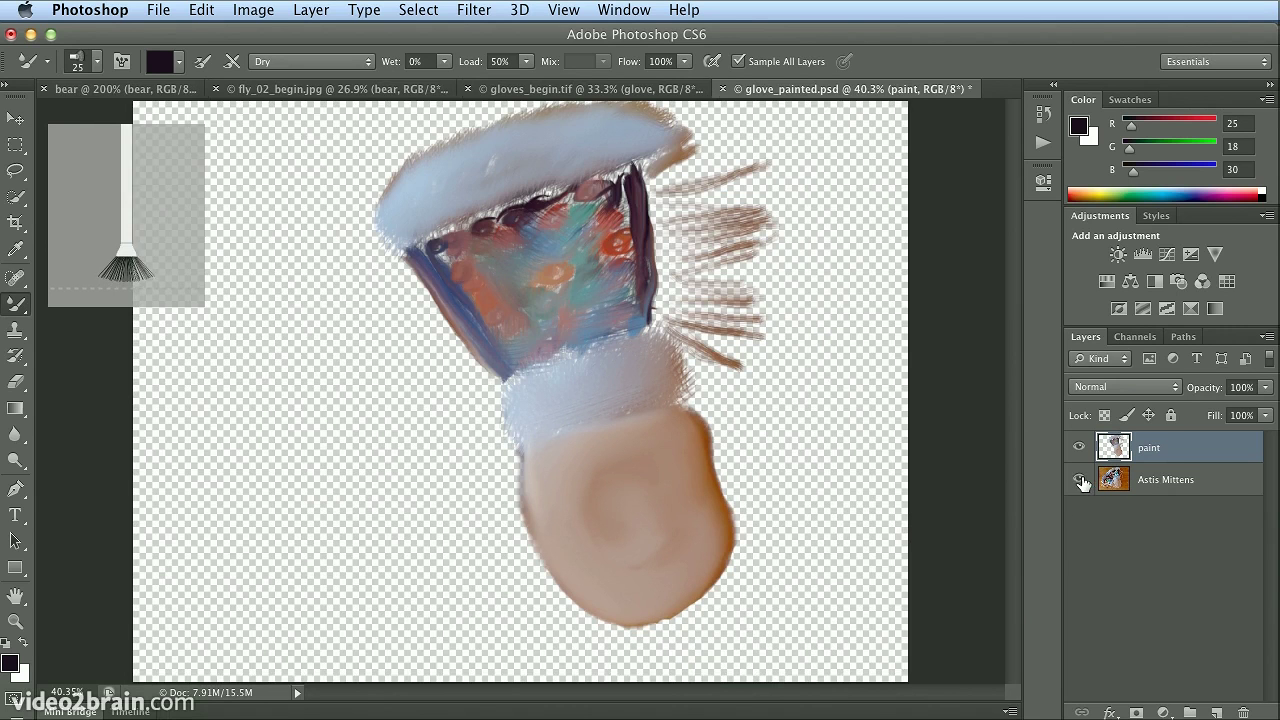
{"action": "left_click", "coordinate": [1083, 487]}
{"action": "left_click", "coordinate": [1084, 487]}
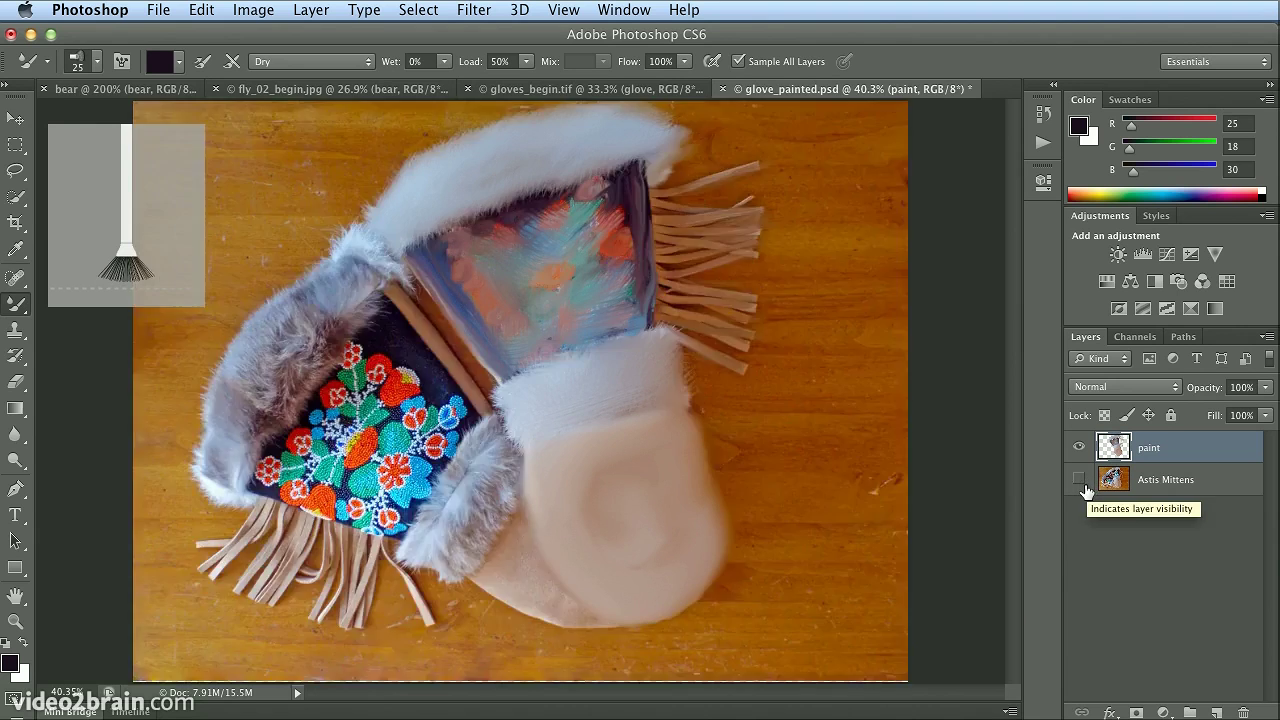
{"action": "left_click", "coordinate": [1085, 488]}
{"action": "left_click", "coordinate": [1086, 489]}
{"action": "left_click", "coordinate": [1082, 482]}
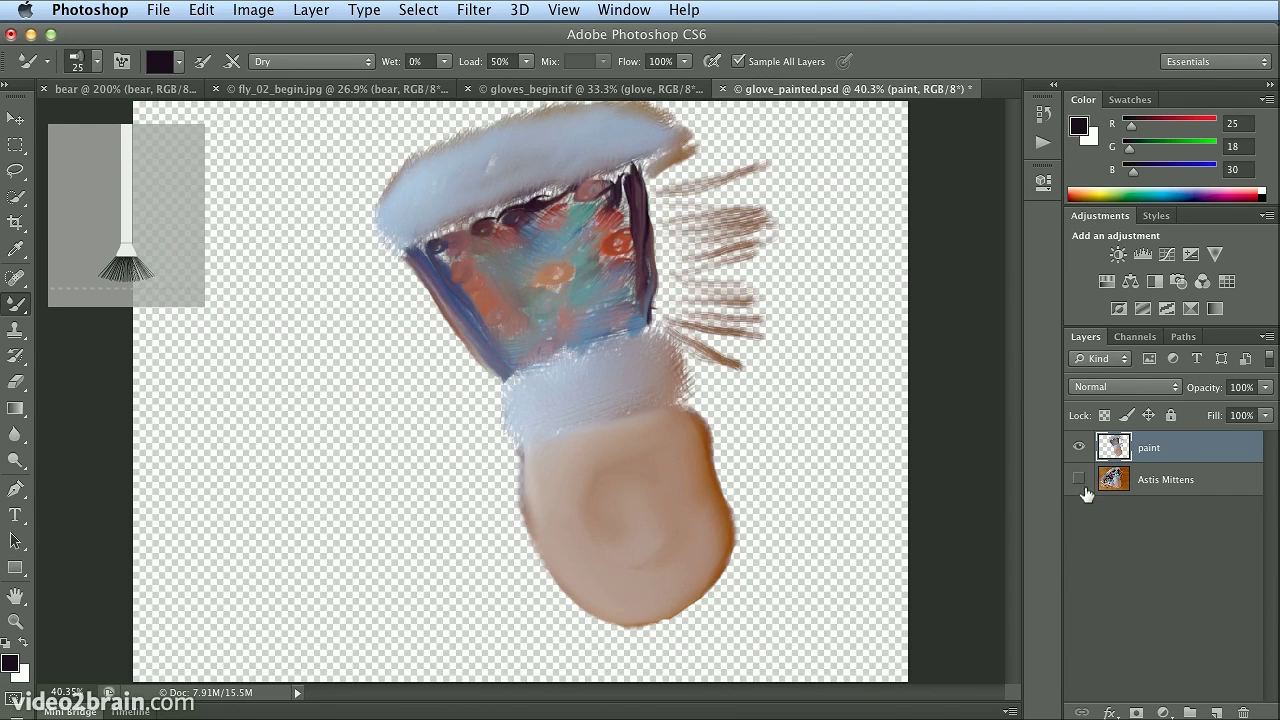
{"action": "left_click", "coordinate": [1084, 486]}
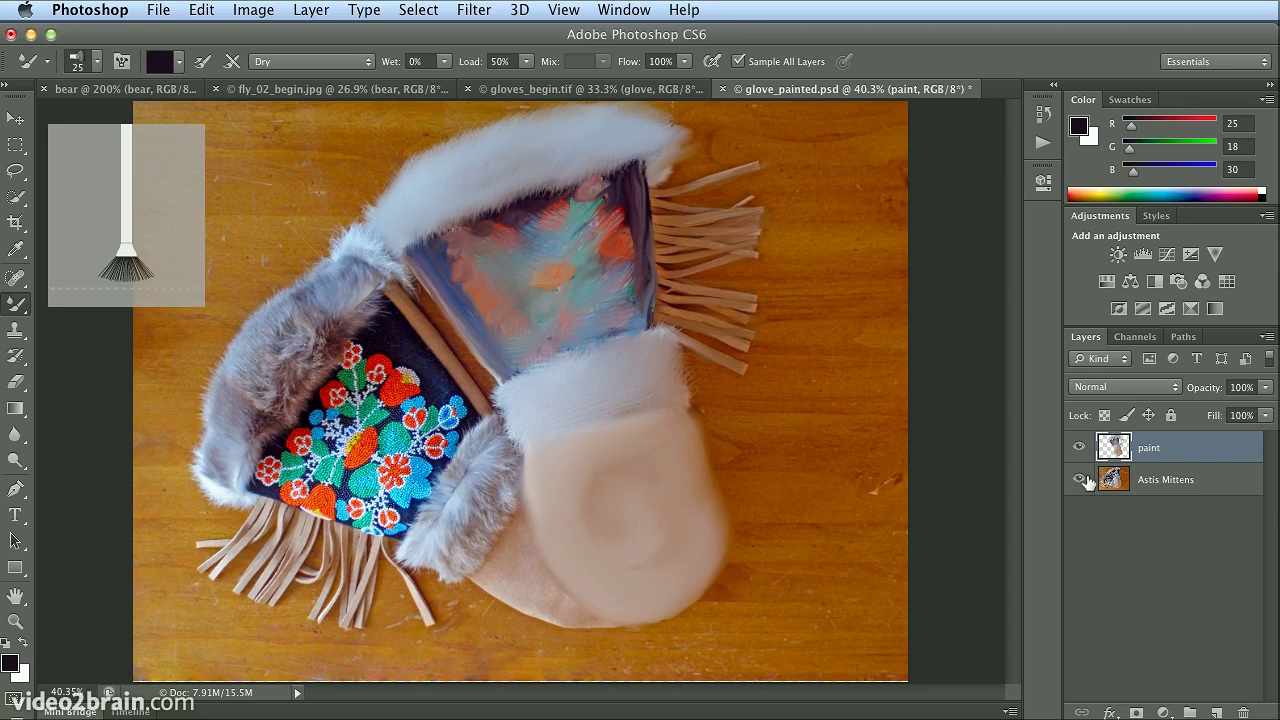
Switch to the bear document and stop recording the Astis Mittens action.
{"action": "left_click", "coordinate": [1043, 145]}
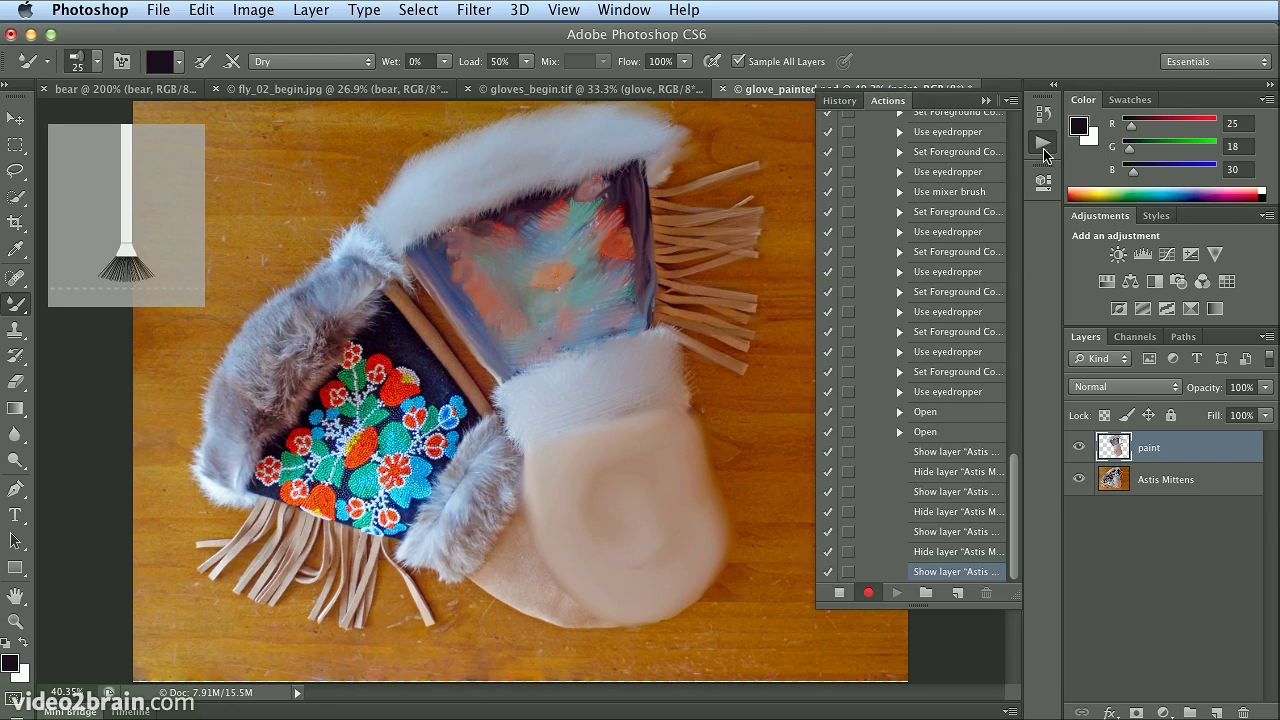
{"action": "left_click", "coordinate": [1013, 101]}
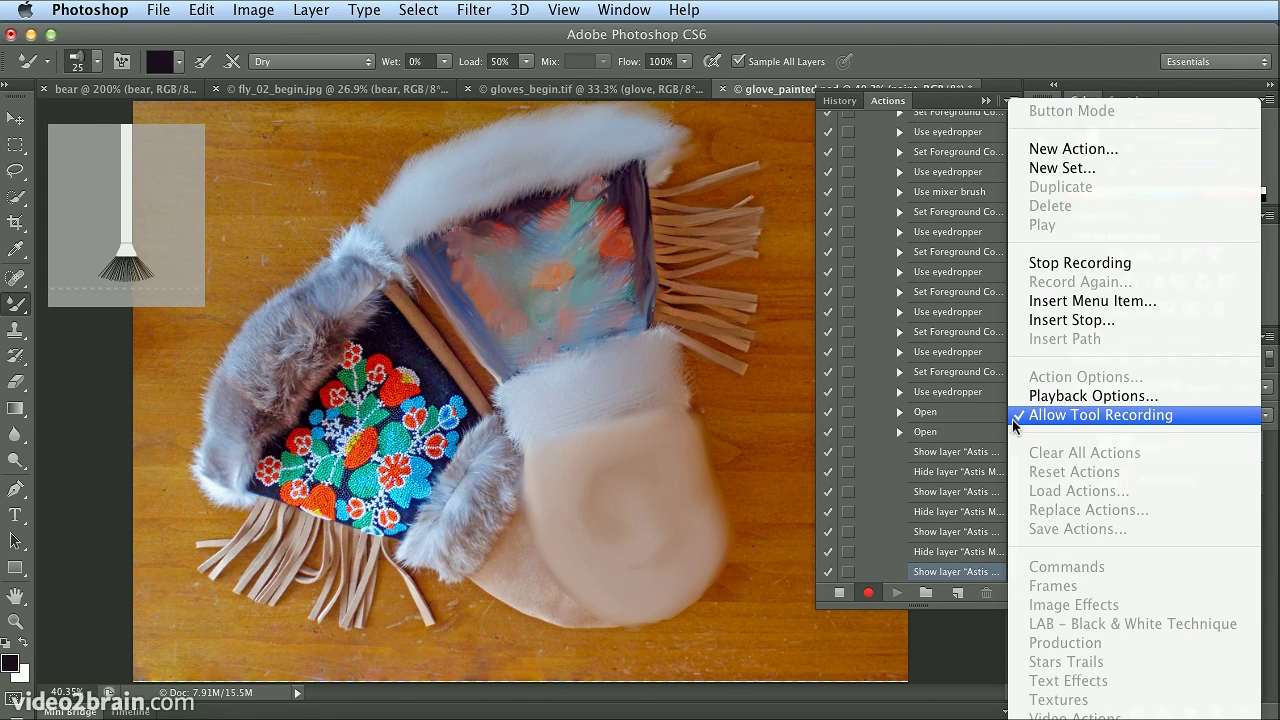
{"action": "left_click", "coordinate": [172, 95]}
{"action": "left_click", "coordinate": [174, 96]}
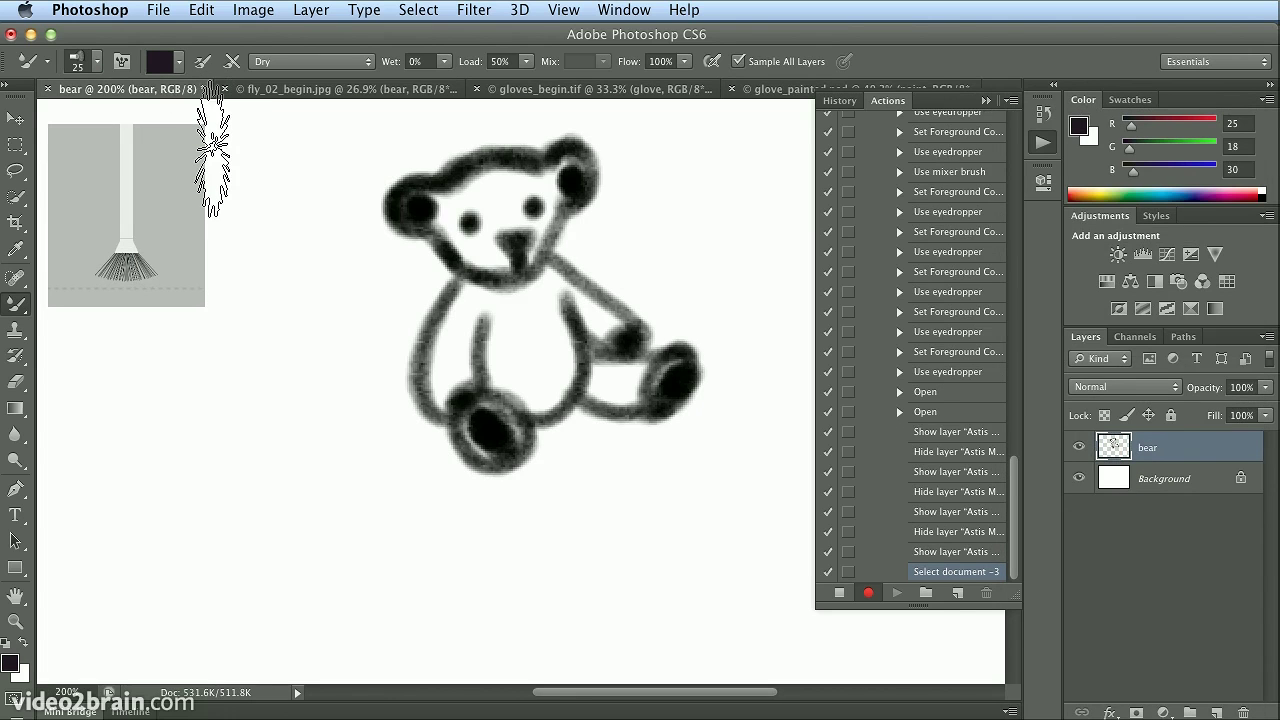
{"action": "left_click", "coordinate": [840, 593]}
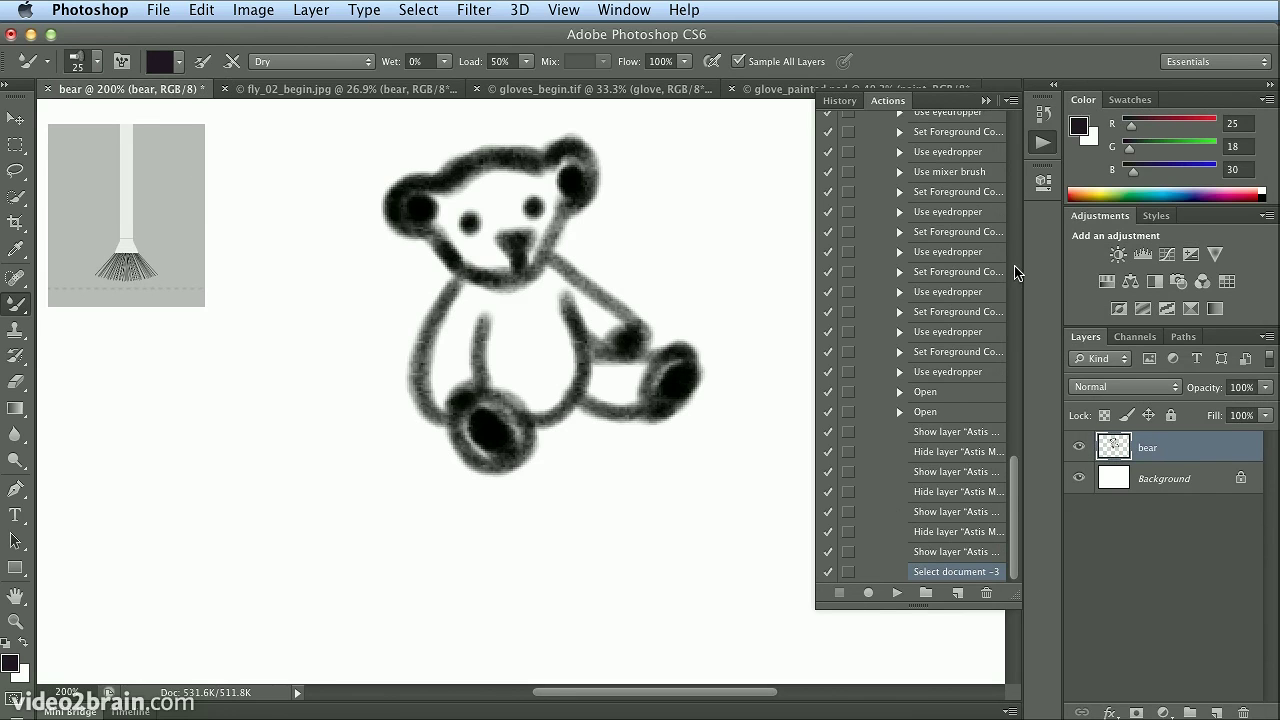
Delete the Astis Mittens action and confirm.
{"action": "scroll", "coordinate": [896, 474], "scroll_direction": "up", "scroll_amount": 10}
{"action": "left_click", "coordinate": [950, 420]}
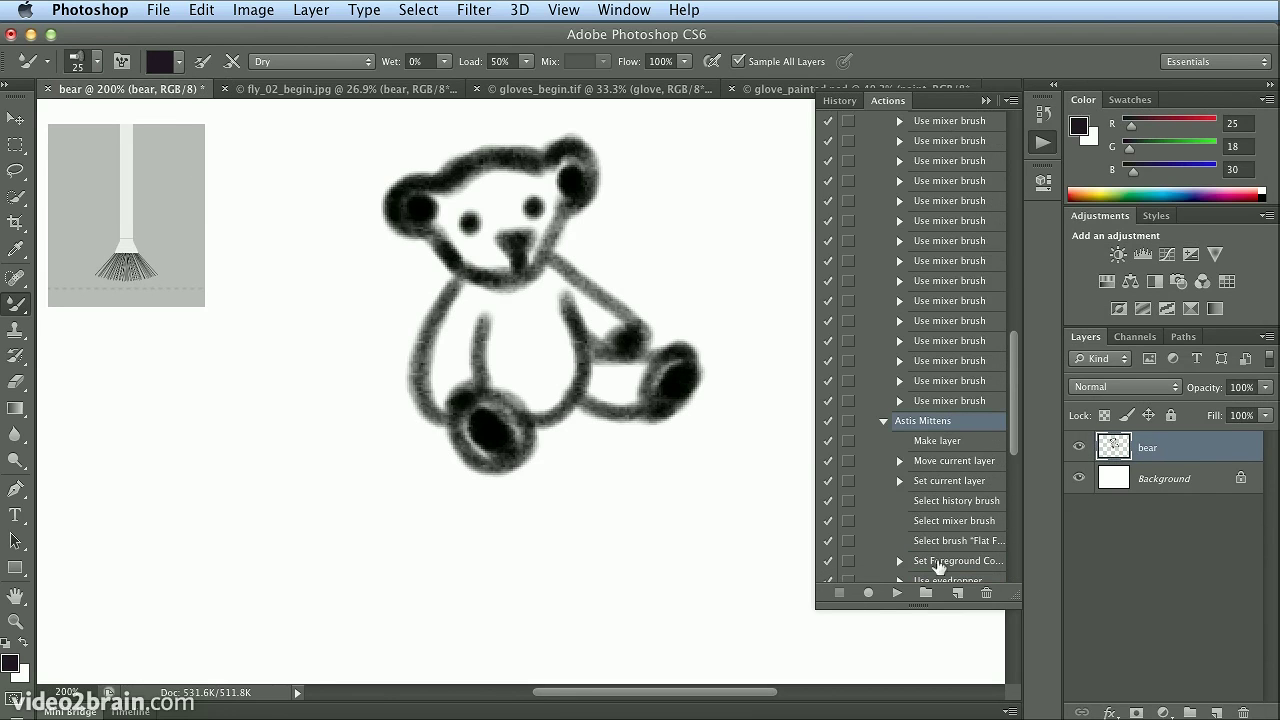
{"action": "left_click", "coordinate": [986, 593]}
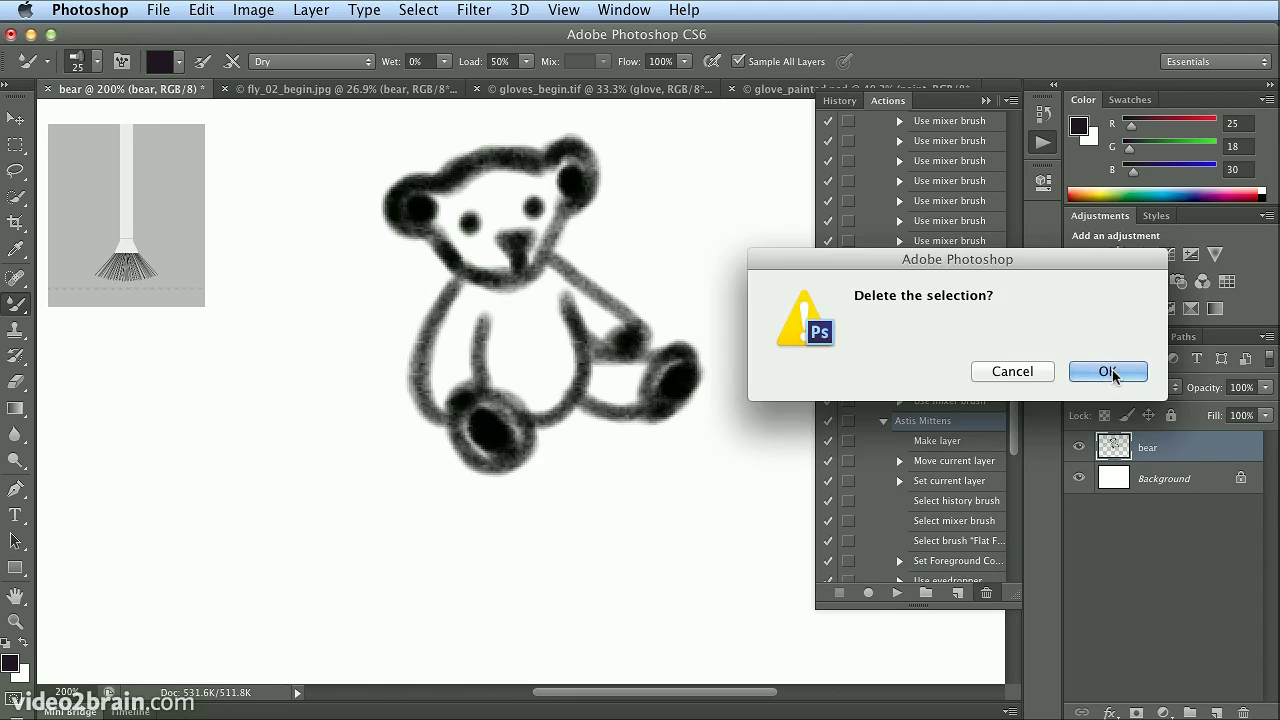
{"action": "left_click", "coordinate": [1108, 372]}
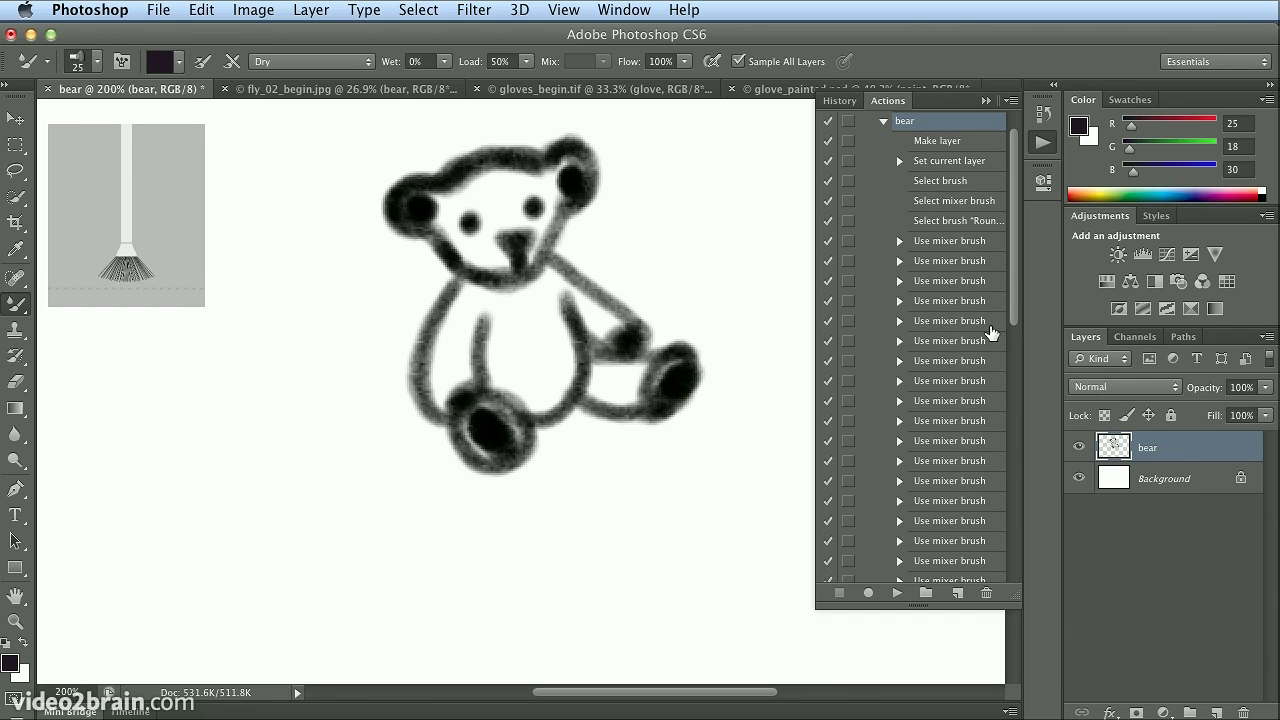
{"action": "left_click", "coordinate": [340, 90]}
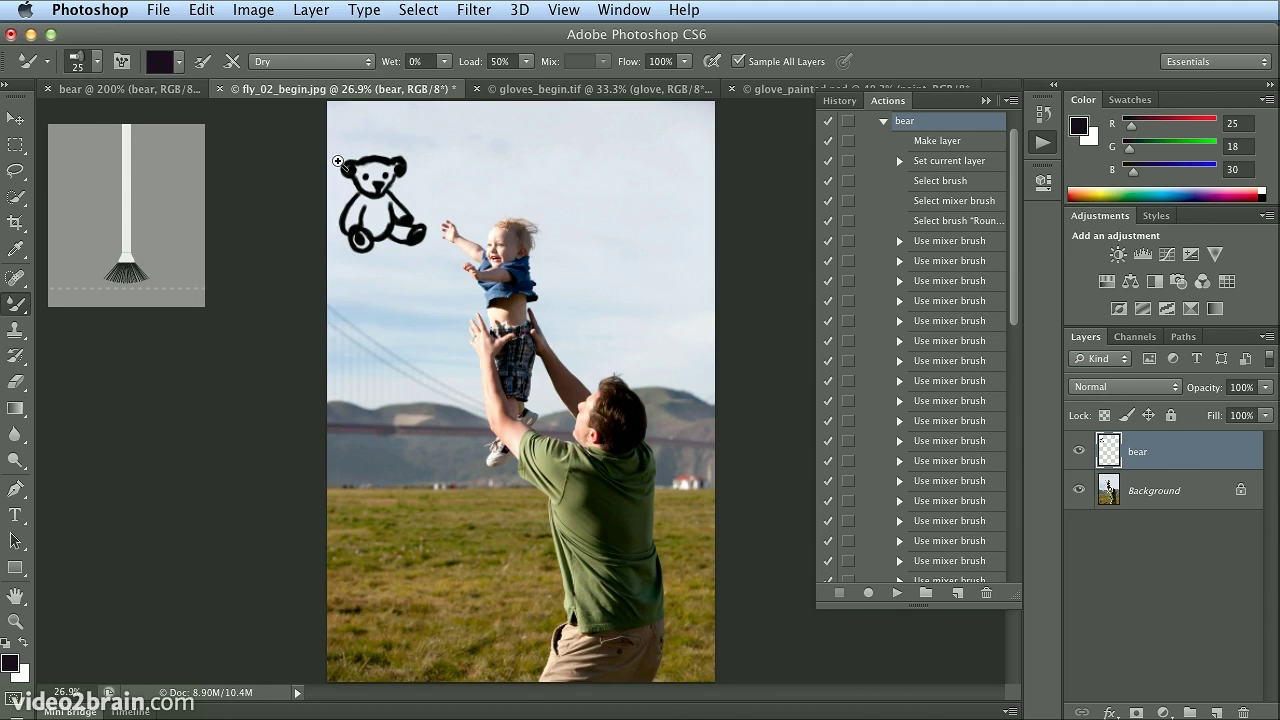
{"action": "left_click", "coordinate": [430, 256], "text": "ctrl"}
{"action": "left_click_drag", "start_coordinate": [430, 256], "coordinate": [521, 393]}
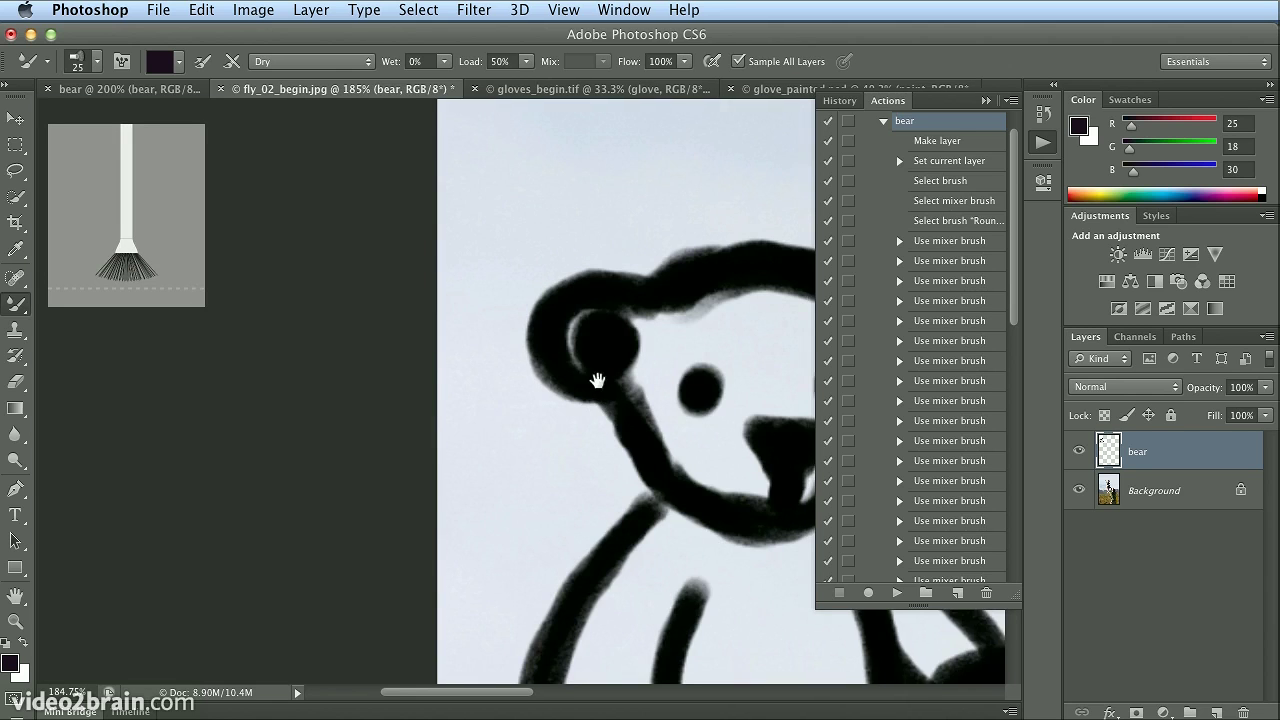
{"action": "left_click_drag", "start_coordinate": [594, 366], "coordinate": [247, 342]}
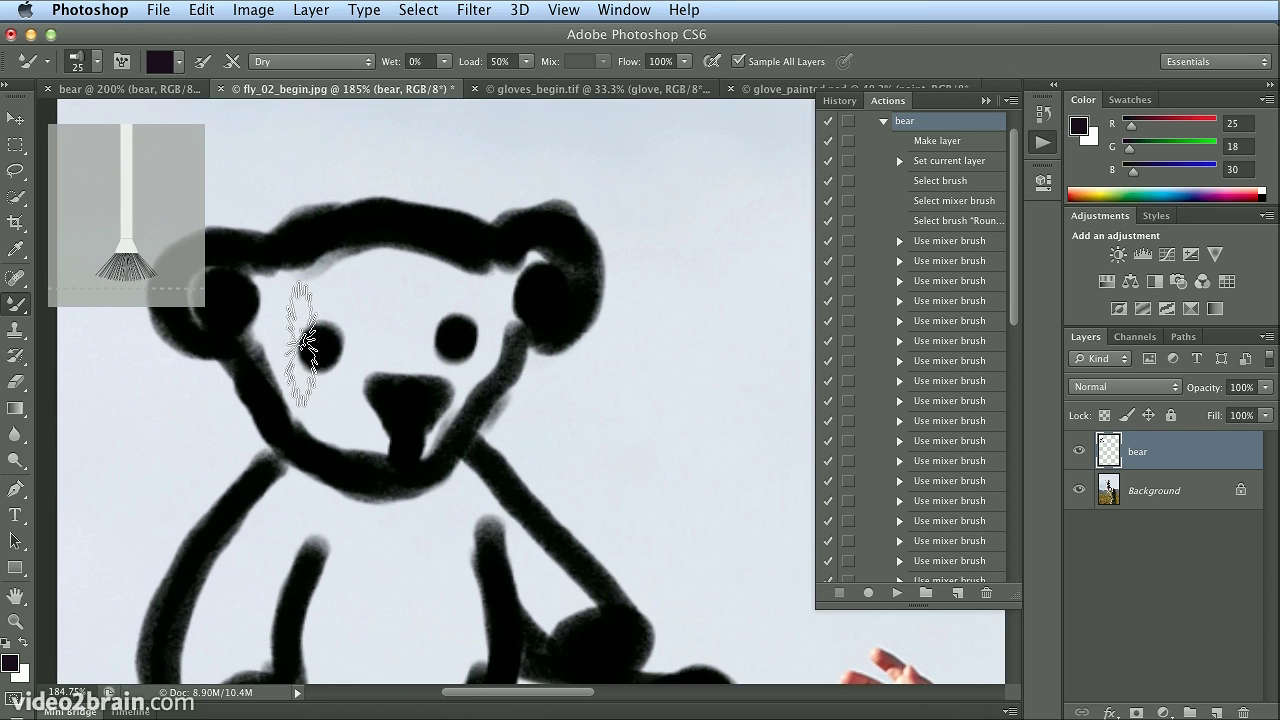
{"action": "left_click", "coordinate": [125, 88]}
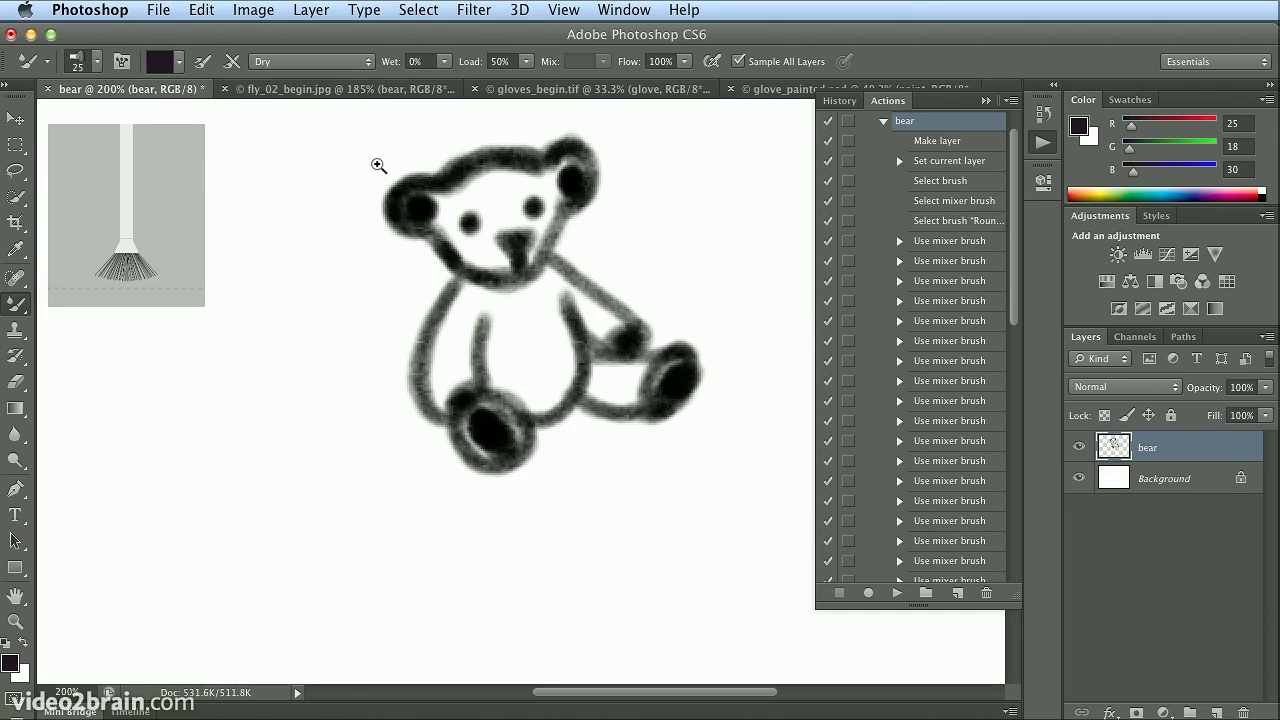
{"action": "mouse_move", "coordinate": [380, 166]}
{"action": "left_mouse_down"}
{"action": "mouse_move", "coordinate": [523, 277]}
{"action": "mouse_move", "coordinate": [480, 189]}
{"action": "mouse_move", "coordinate": [640, 269]}
{"action": "mouse_move", "coordinate": [509, 277]}
{"action": "mouse_move", "coordinate": [500, 220]}
{"action": "left_mouse_up"}
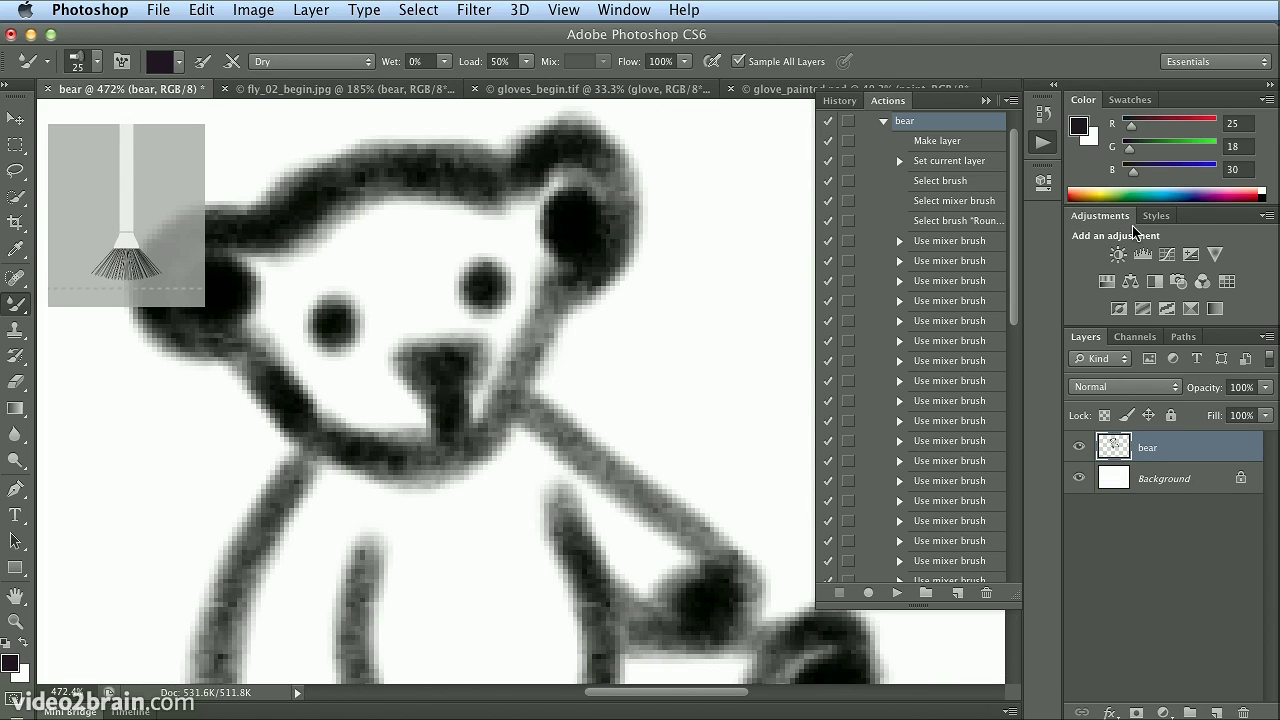